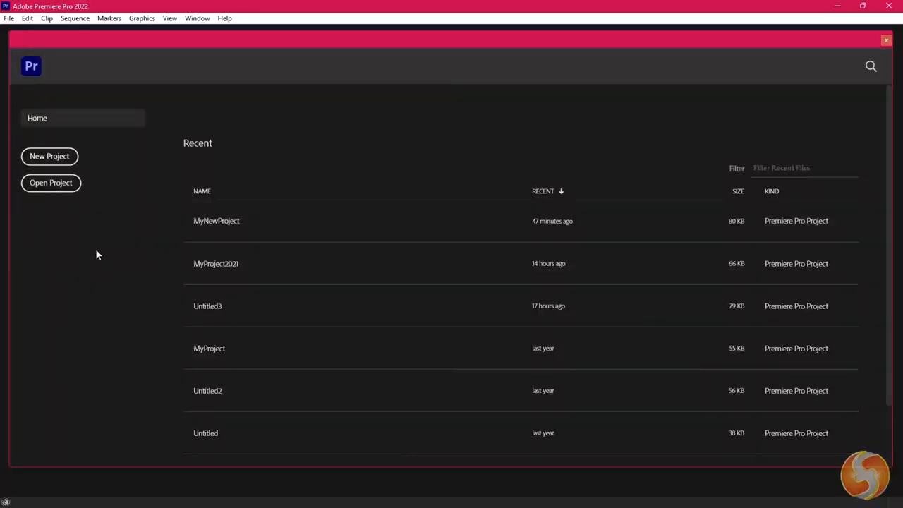
Look through the recent projects and open the file browser for existing projects
scroll(223, 367, down, 2)
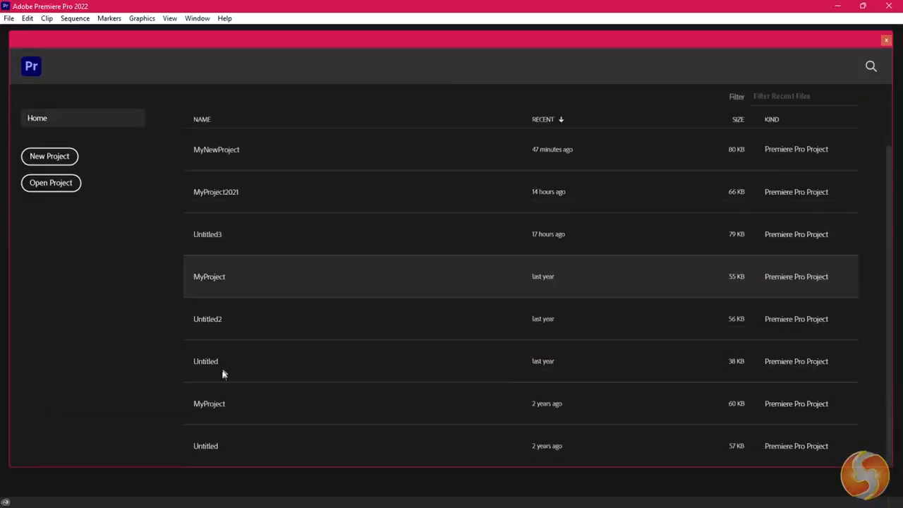
scroll(235, 261, up, 2)
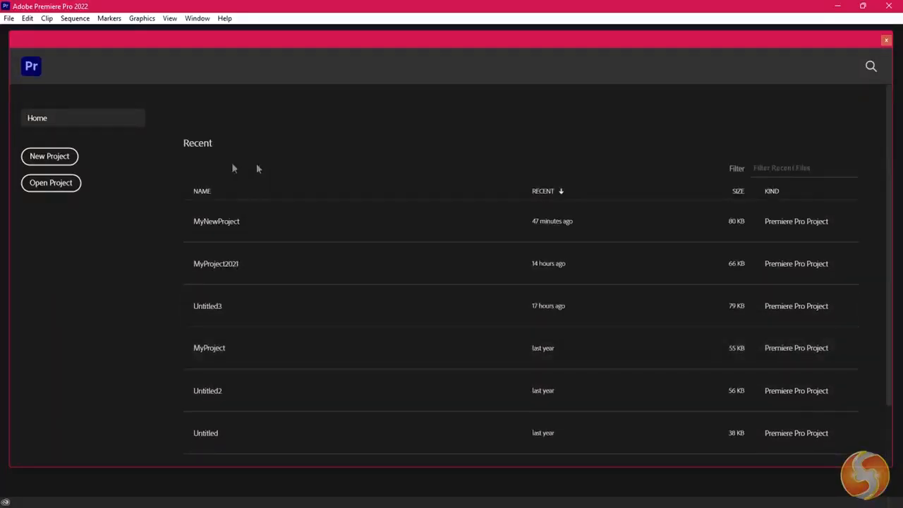
click(54, 183)
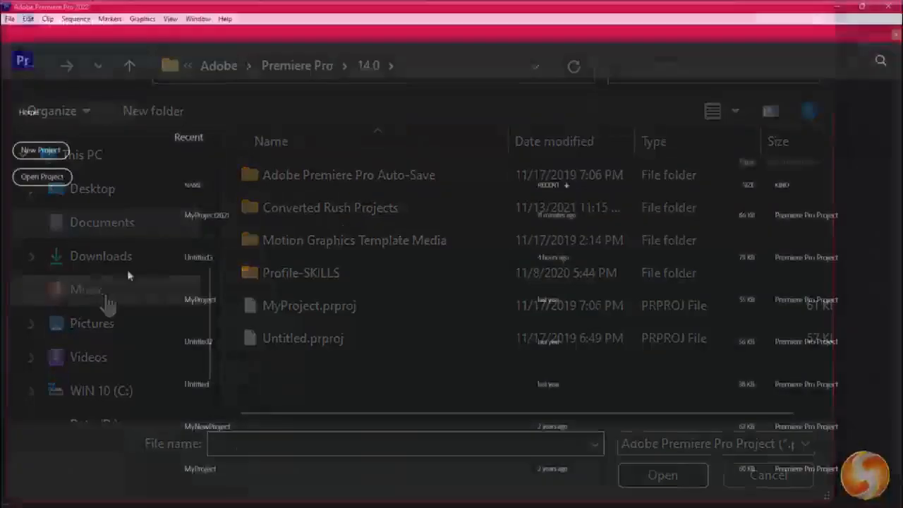
Start a new project named MyNewProject, located in the Converted Rush Projects folder
click(50, 151)
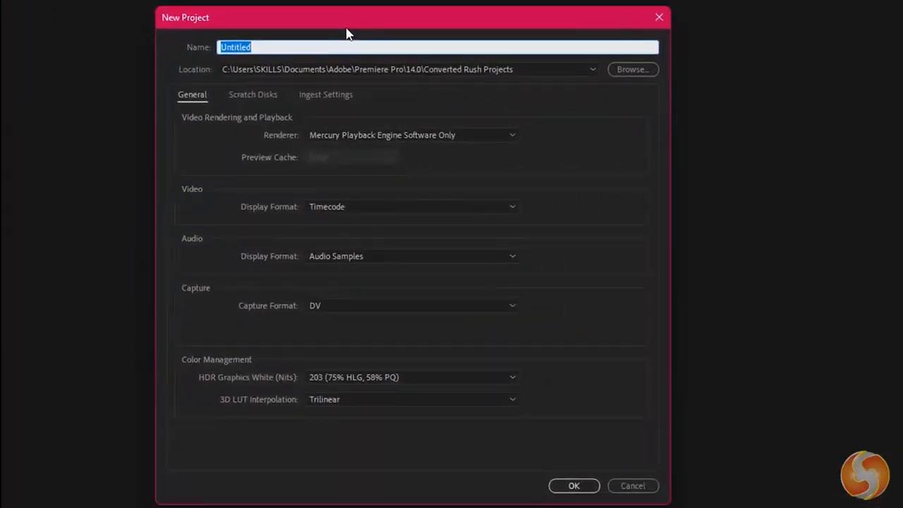
text(MyNewProject)
click(443, 67)
click(443, 66)
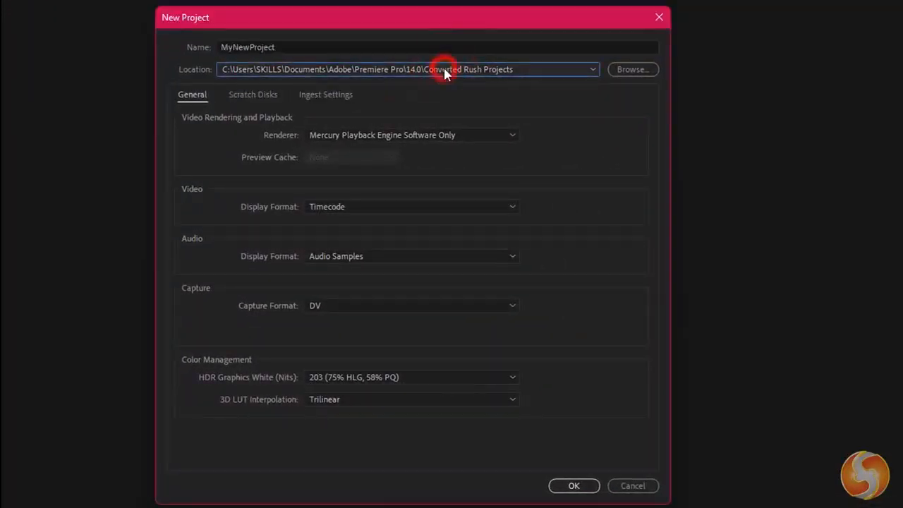
Keep Timecode, Audio Samples and DV as the project's video, audio and capture formats, and create the project
click(397, 206)
click(404, 206)
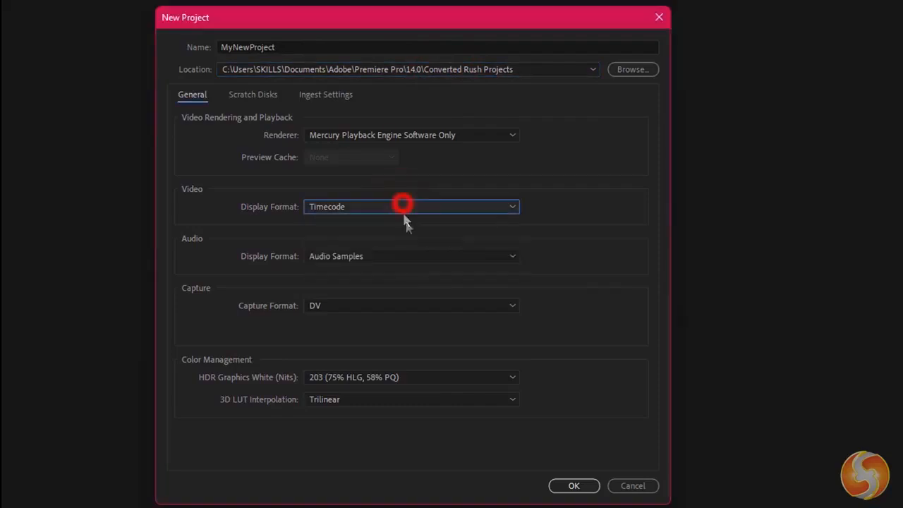
click(419, 257)
click(434, 257)
click(436, 305)
click(437, 308)
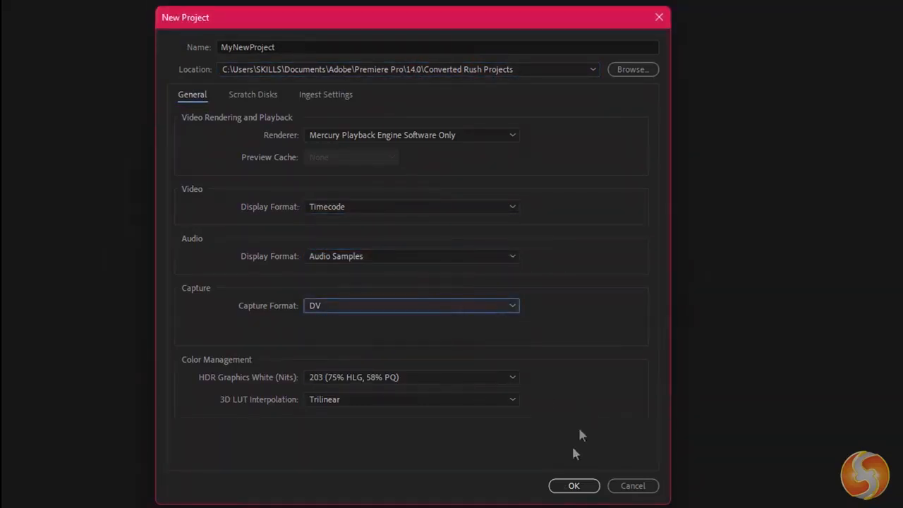
click(574, 486)
click(670, 297)
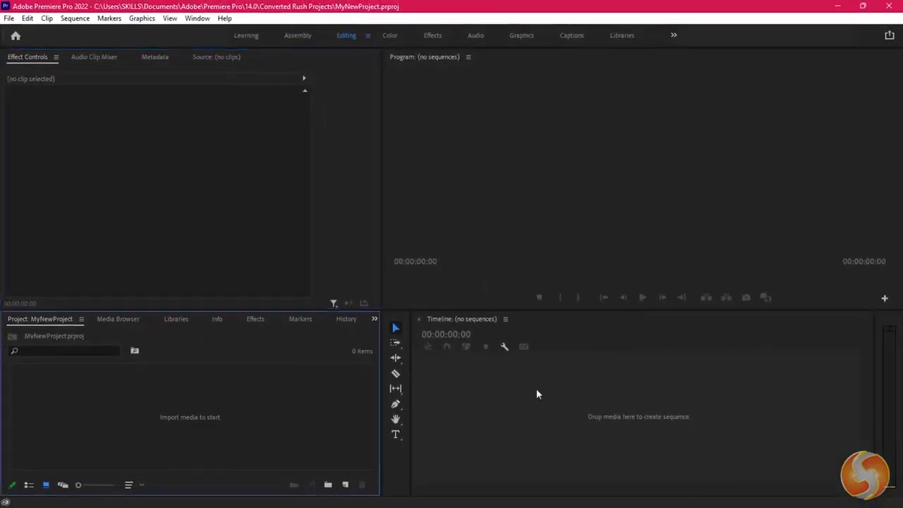
Look through the Color, Effects and Audio workspaces, and return to the Editing workspace
click(537, 391)
click(514, 274)
click(345, 265)
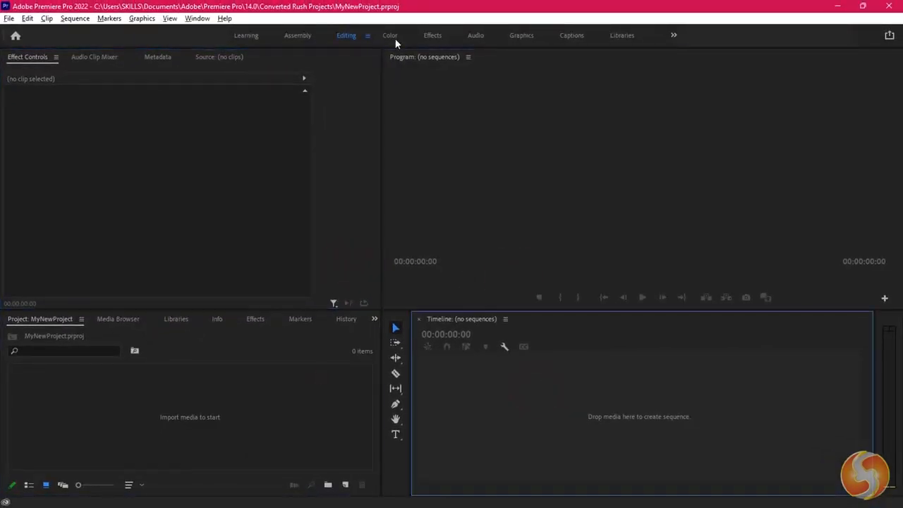
click(392, 38)
click(437, 40)
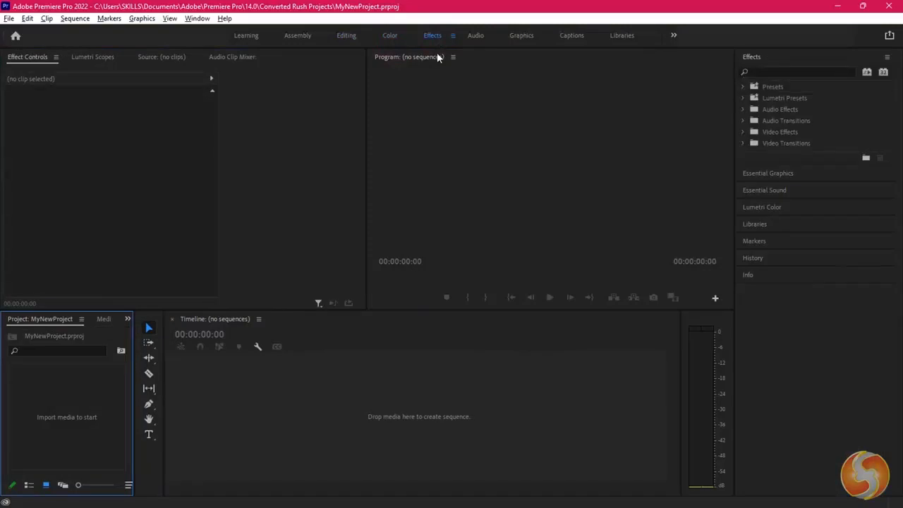
click(477, 36)
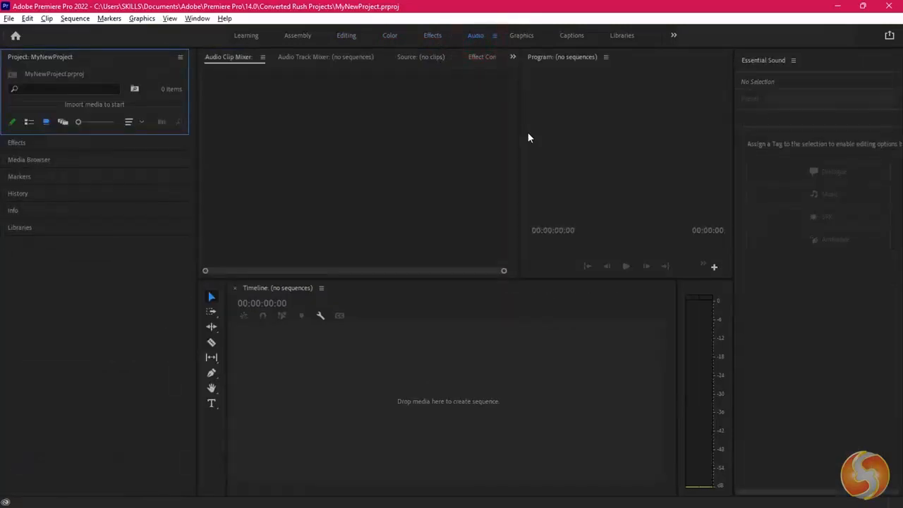
click(348, 35)
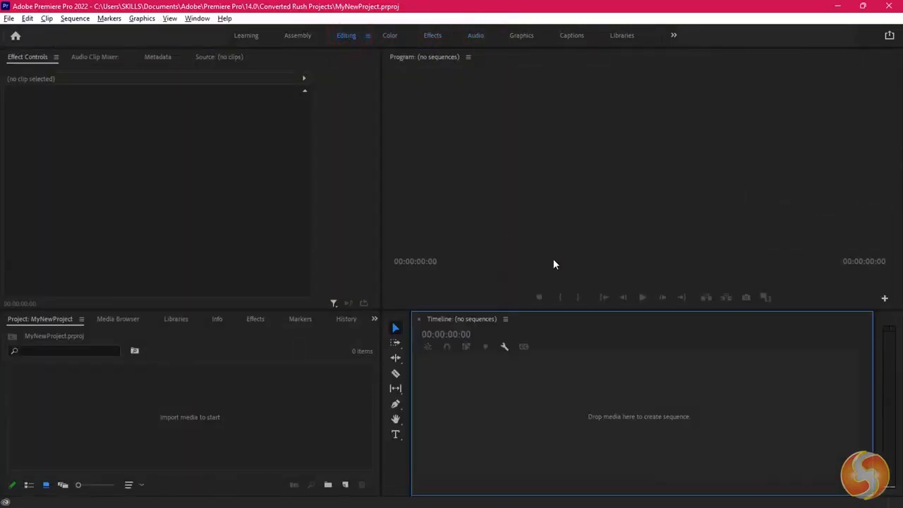
Close the empty Timeline panel and restore it to the workspace
click(420, 319)
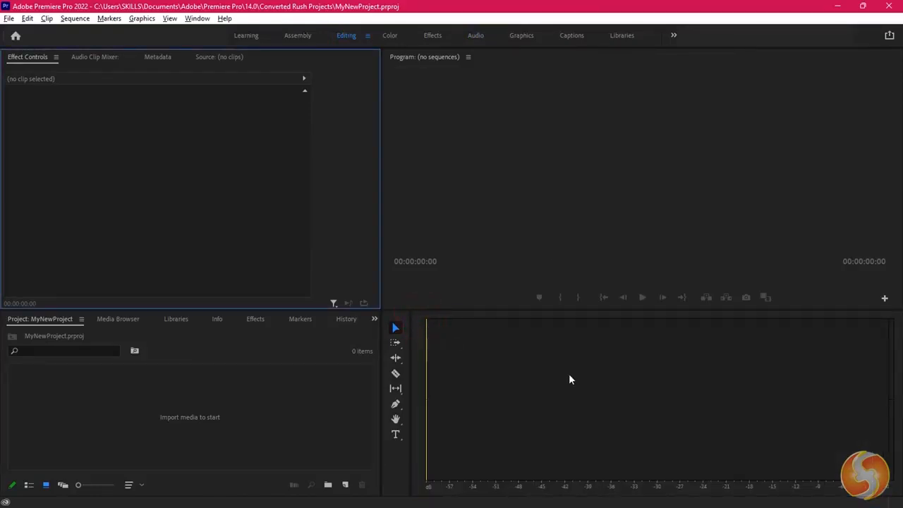
click(198, 18)
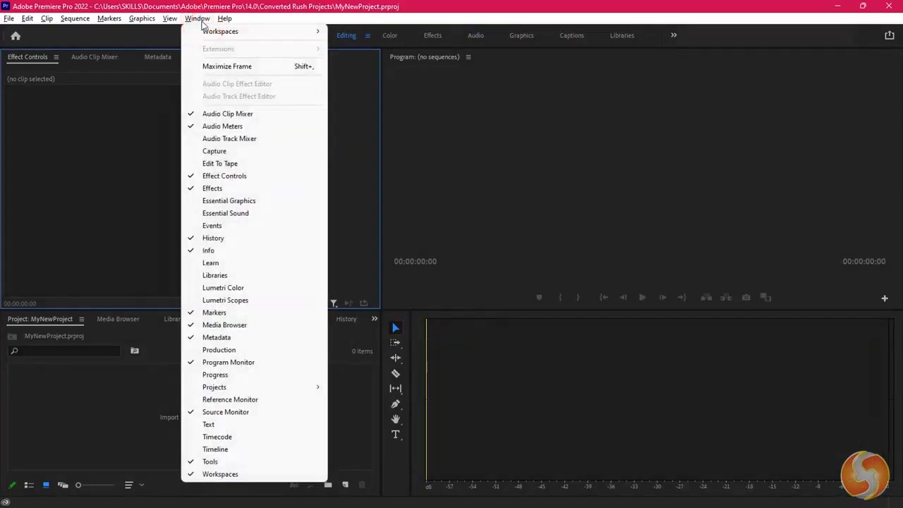
click(215, 449)
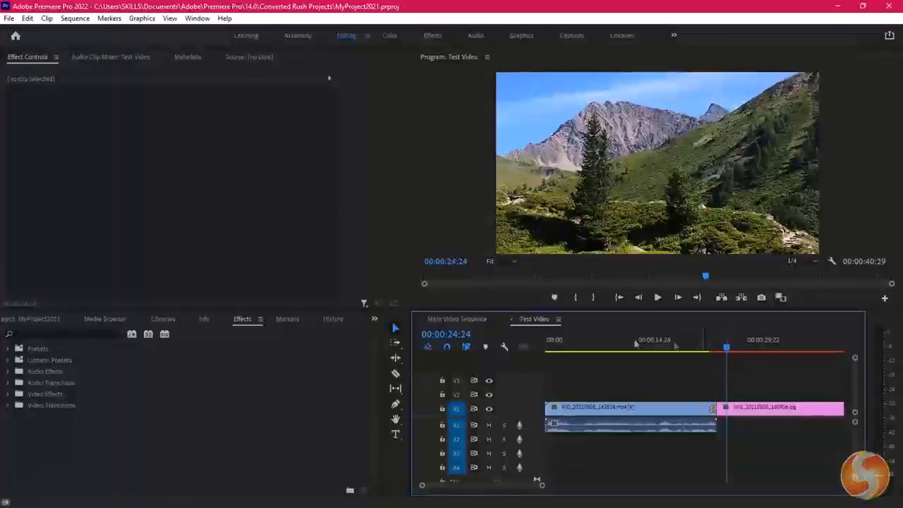
Review the Main Video Sequence and Test Video sequences in MyProject2021, and scrub and play the main sequence's opening title
click(478, 319)
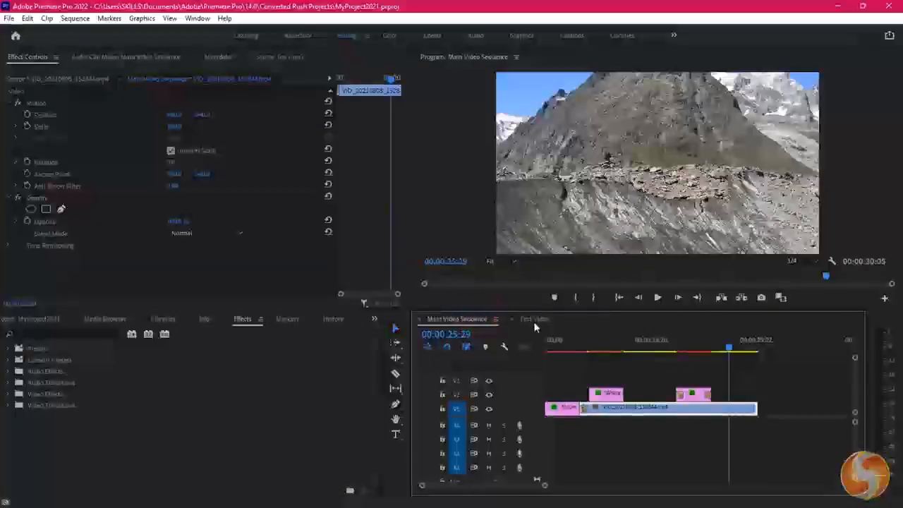
click(534, 319)
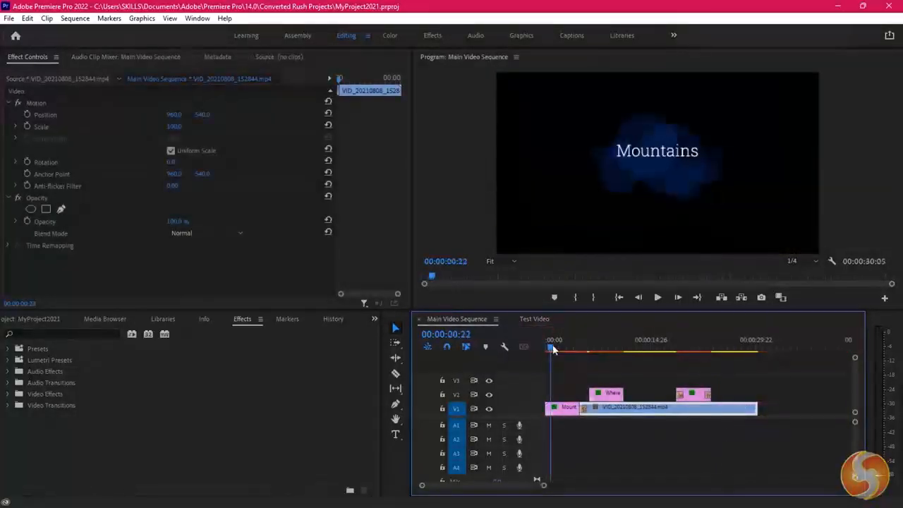
drag(551, 348, 561, 351)
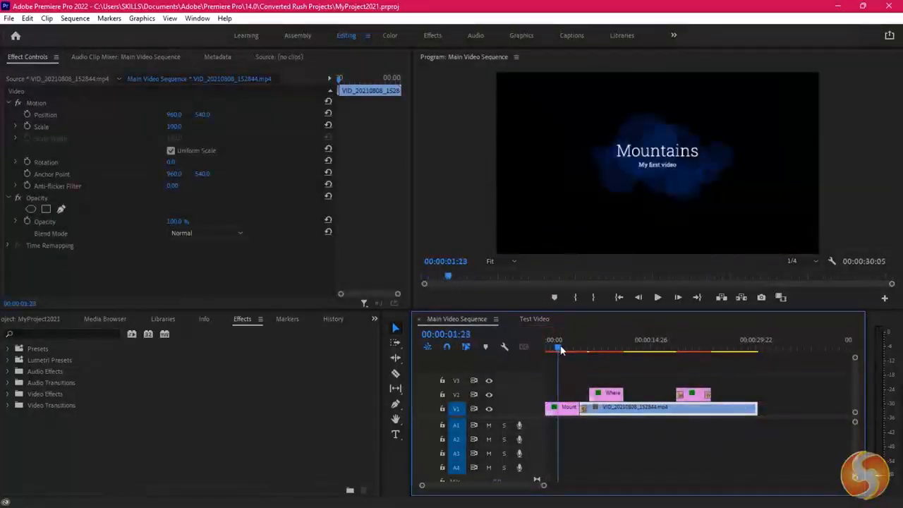
click(657, 297)
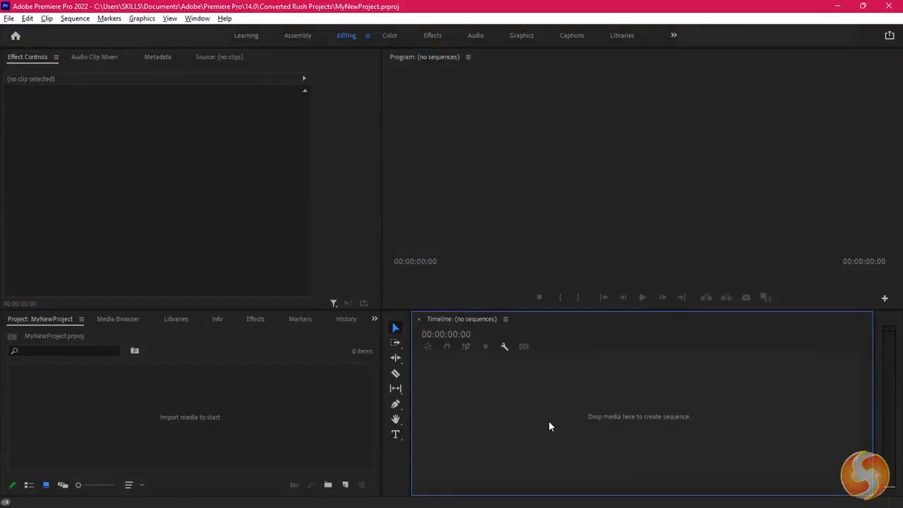
Start a new sequence and browse the ARRI 2880p and DV - NTSC presets
key(ctrl+n)
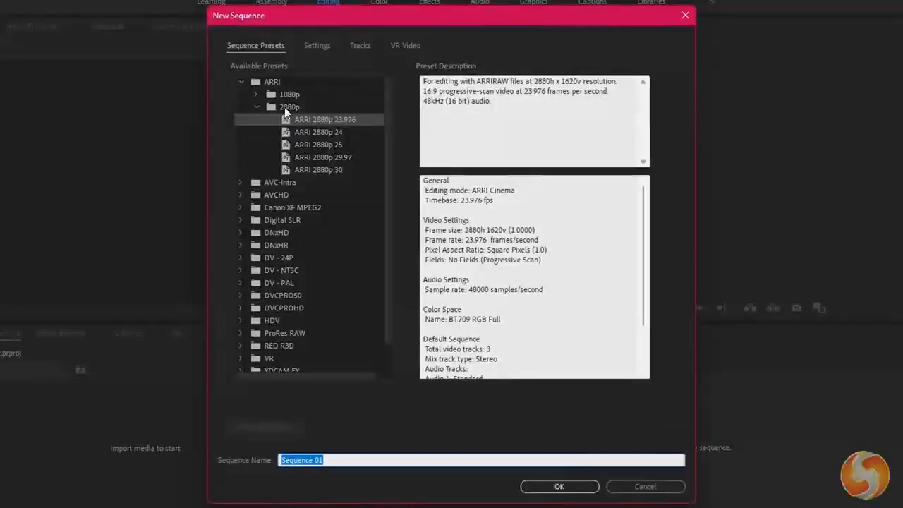
click(302, 133)
click(300, 157)
scroll(289, 219, down, 1)
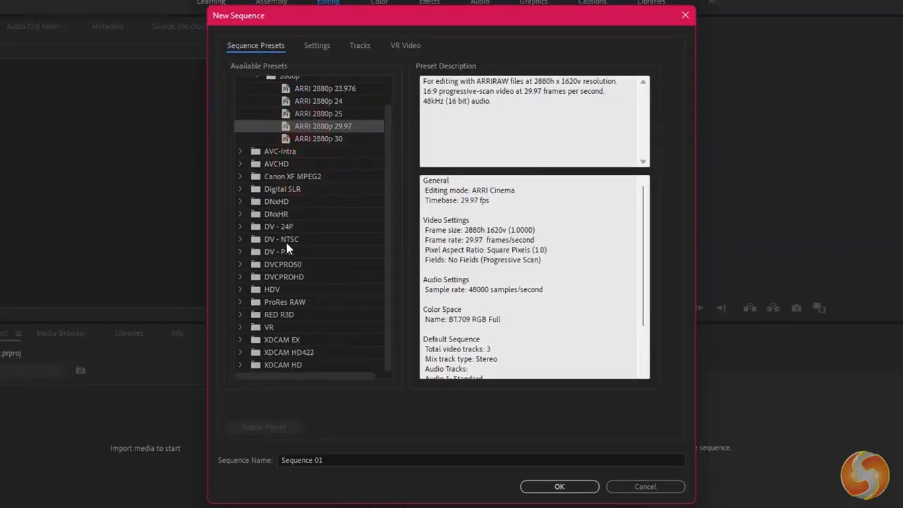
click(286, 243)
click(240, 239)
click(283, 264)
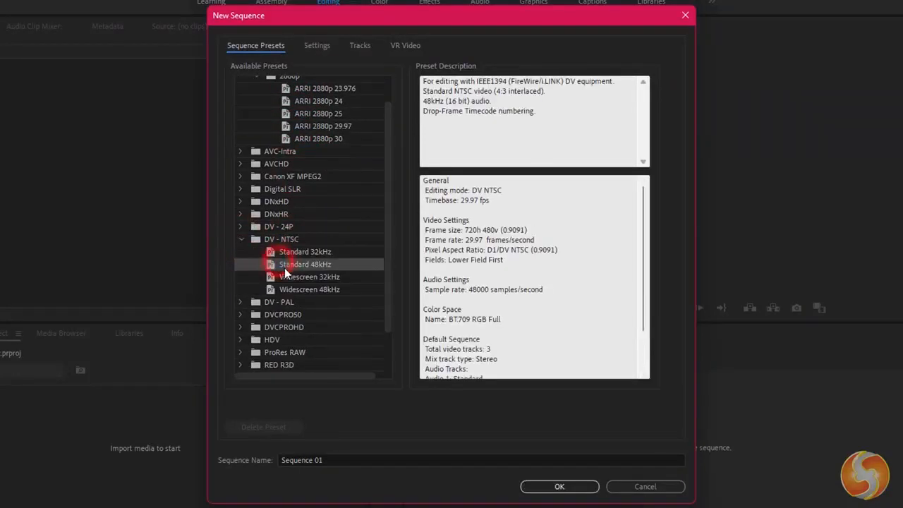
click(293, 278)
Set the new sequence's editing mode to Custom and its timebase to 23.976 frames/second
click(317, 45)
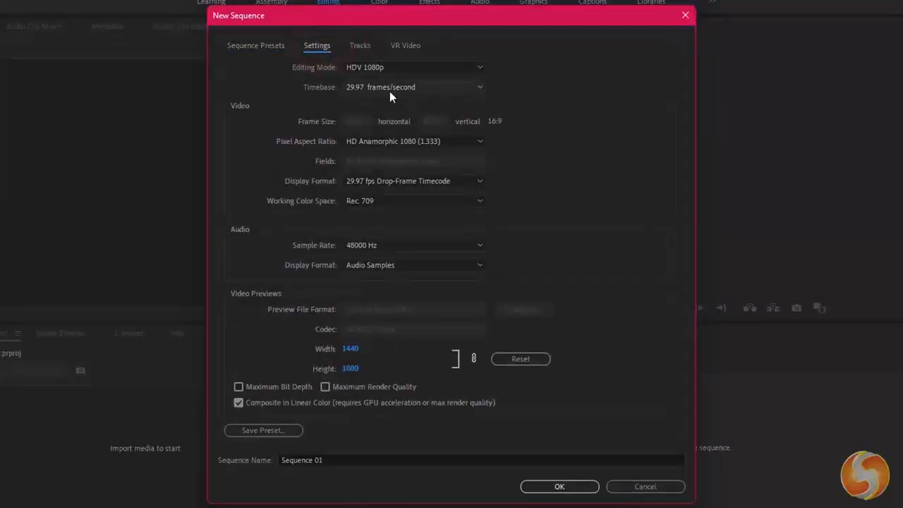
click(430, 67)
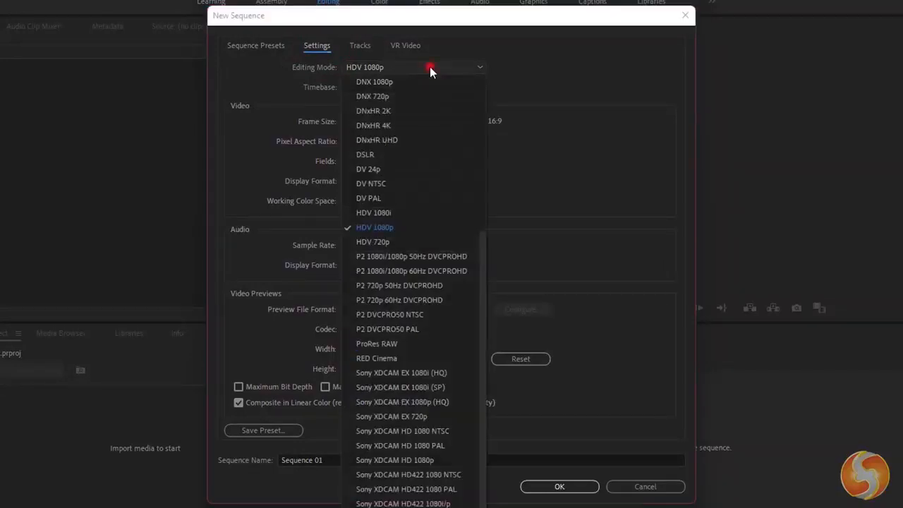
scroll(377, 145, up, 5)
click(370, 82)
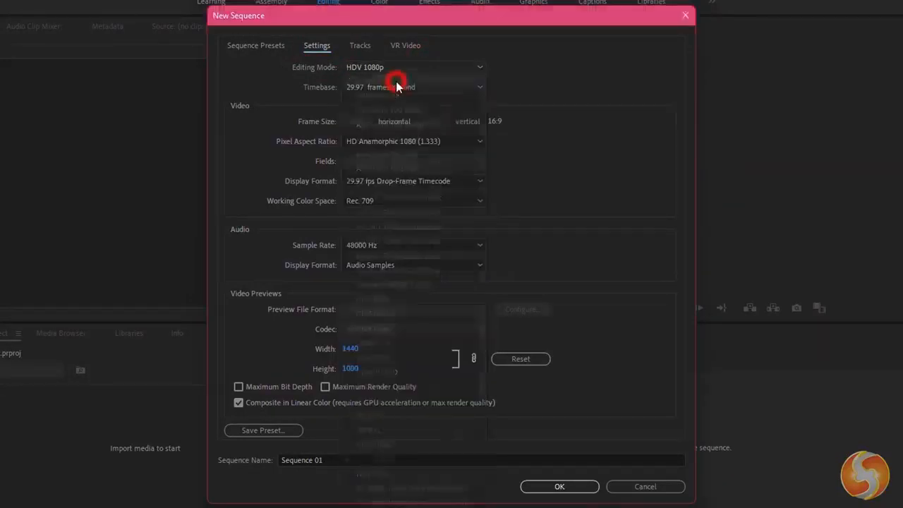
click(405, 87)
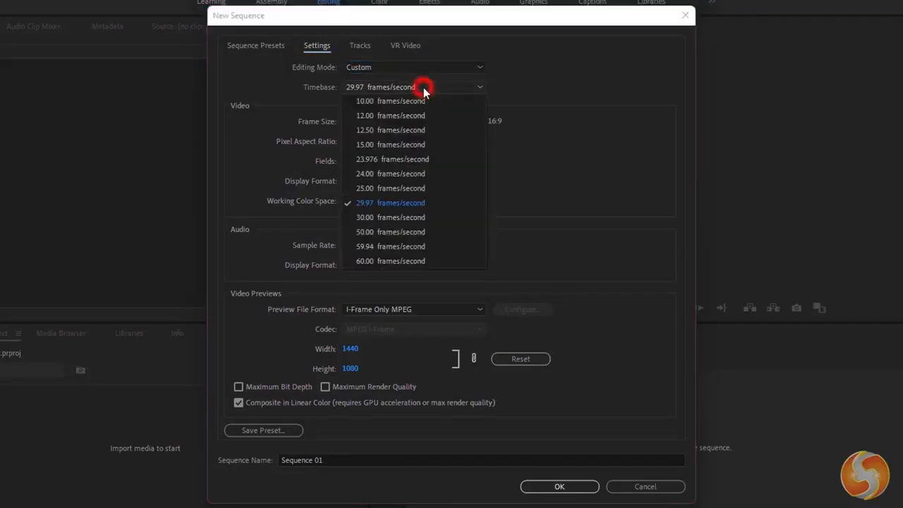
click(419, 158)
Create the sequence with a 1440 by 1080 frame size, 48000 Hz sample rate, Audio Samples display and I-Frame Only MPEG previews
click(365, 122)
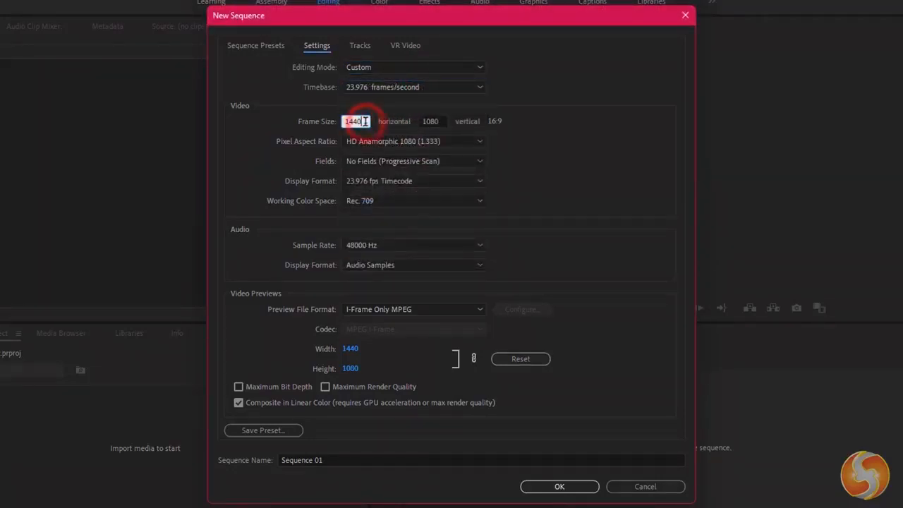
click(445, 246)
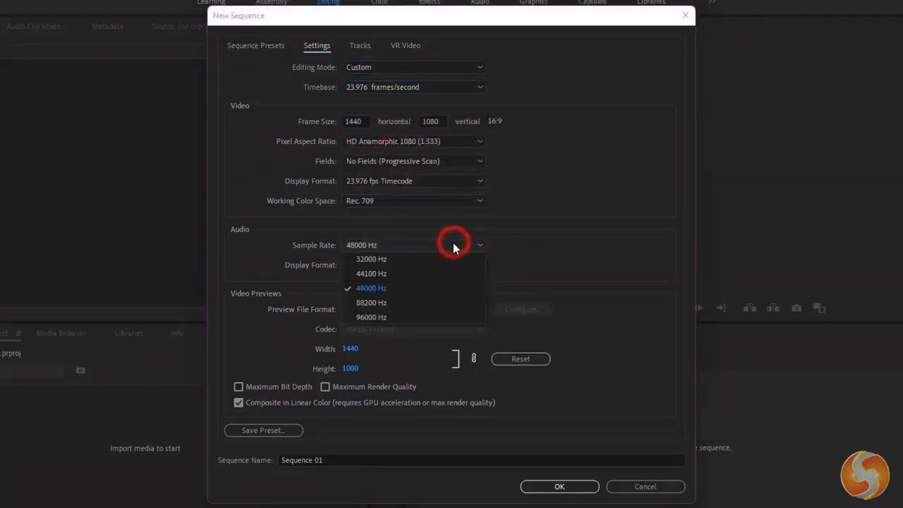
click(498, 258)
click(454, 266)
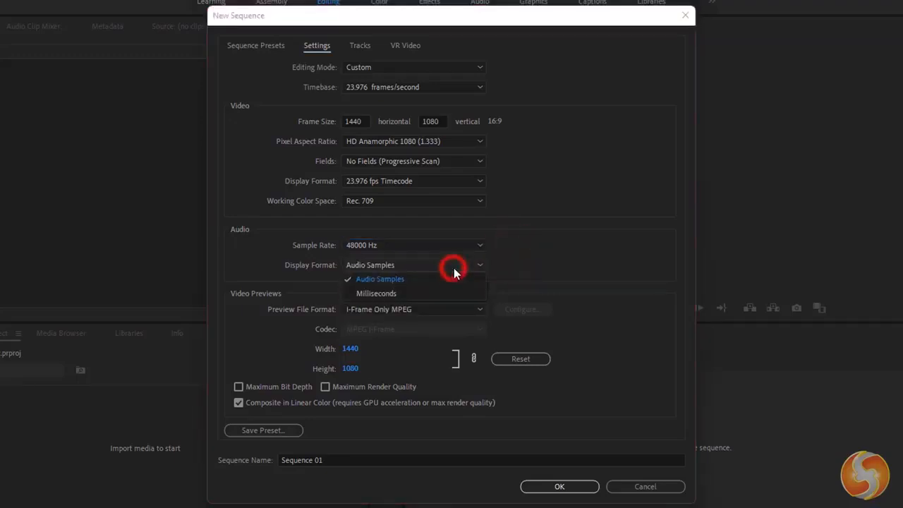
click(514, 263)
click(445, 309)
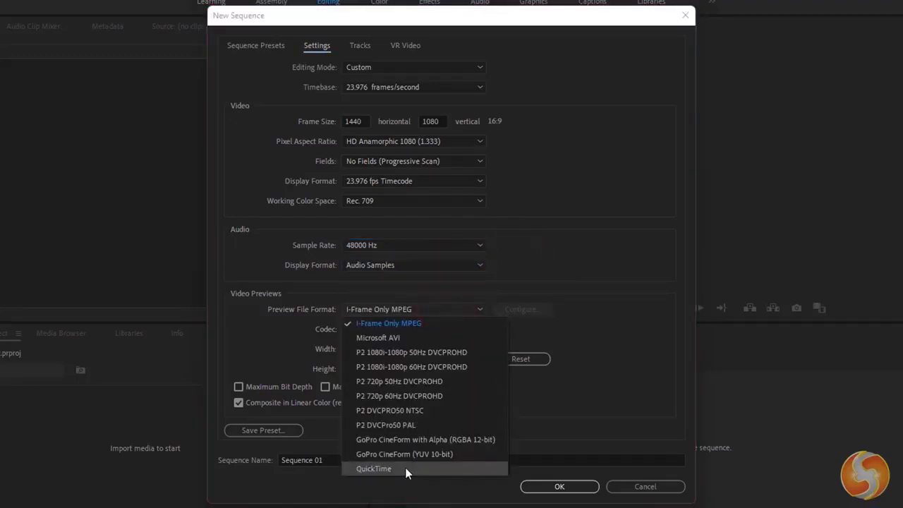
click(474, 296)
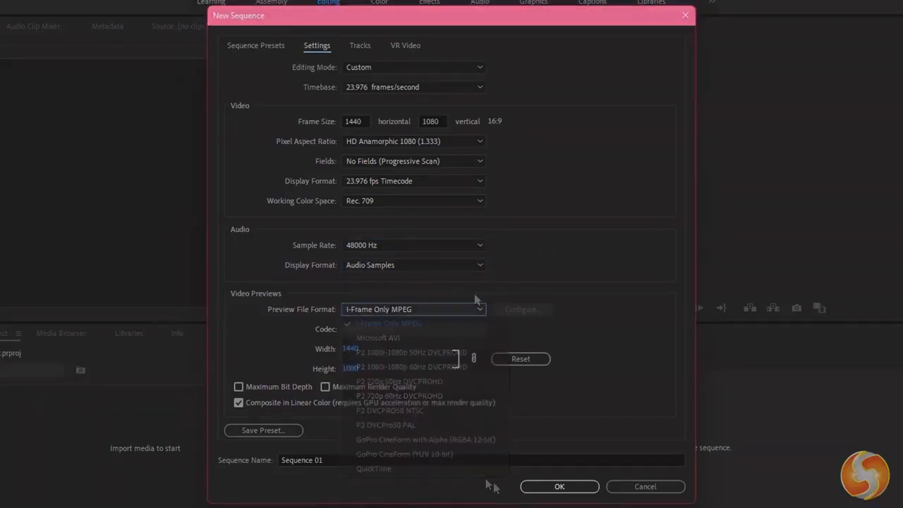
click(558, 486)
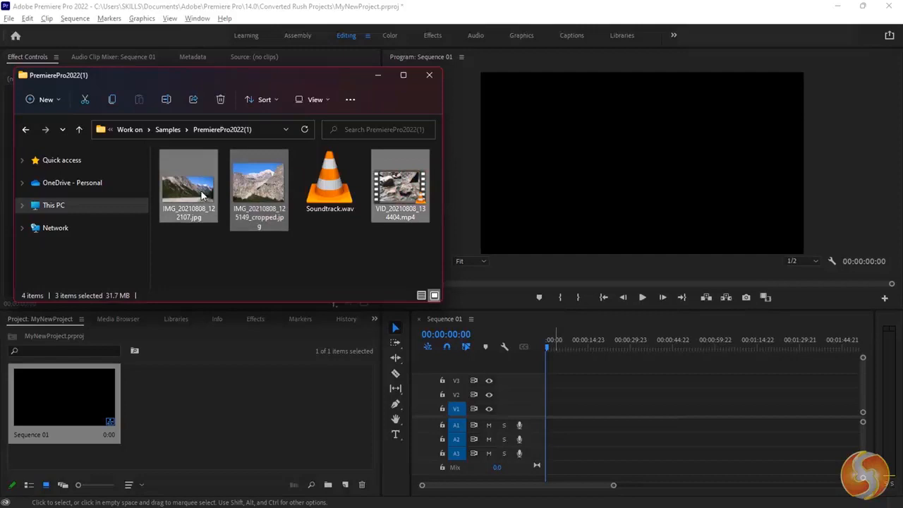
Place the two images and the MP4 clip on track V1 with existing sequence settings, and add Soundtrack.wav to audio track A2
drag(202, 196, 586, 415)
click(490, 220)
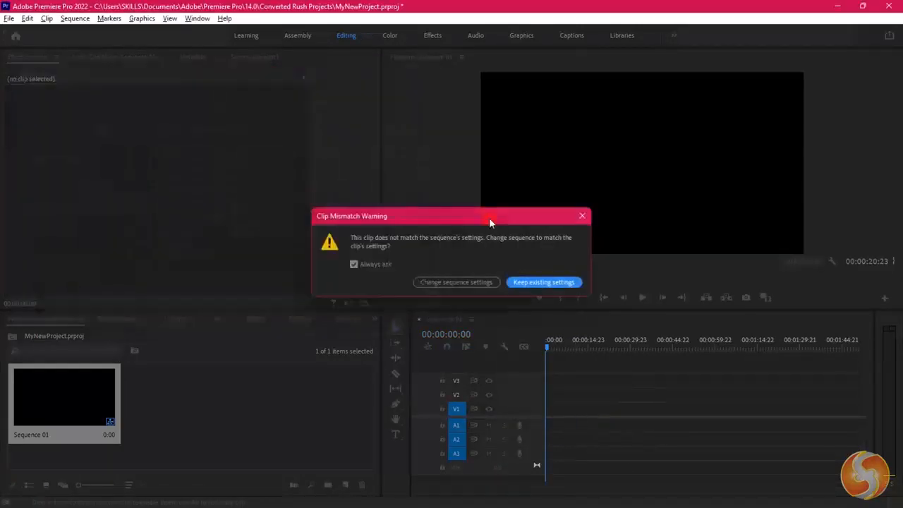
click(538, 283)
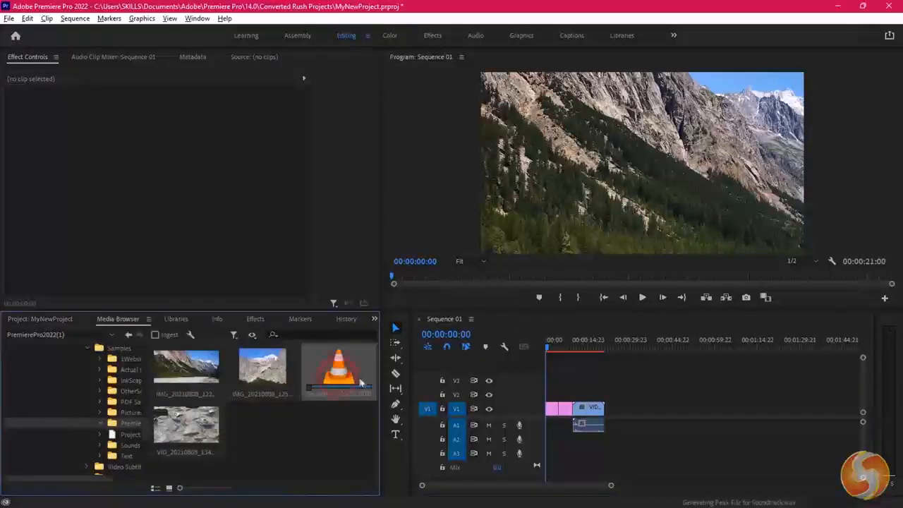
drag(355, 376, 623, 421)
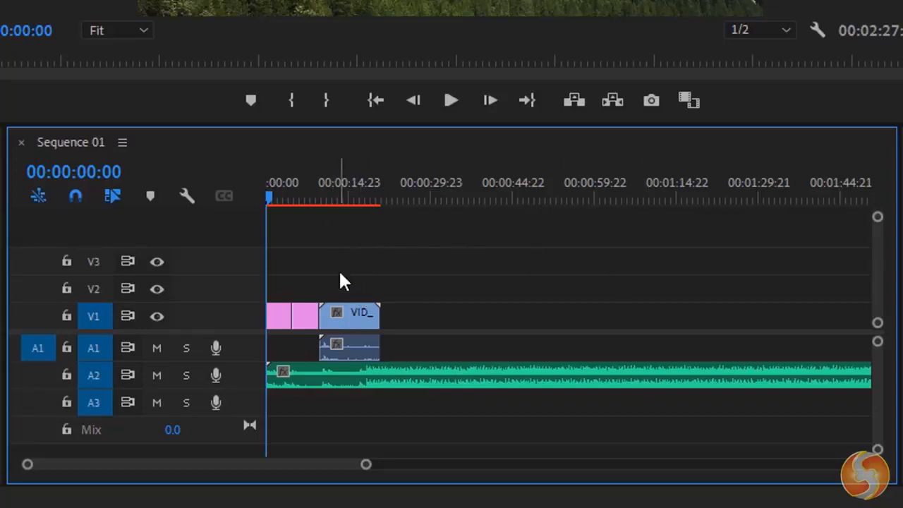
Move the playhead into the MP4 clip at 00:00:15:09 and examine the Sequence 01 timeline at closer and wider zoom levels
click(350, 178)
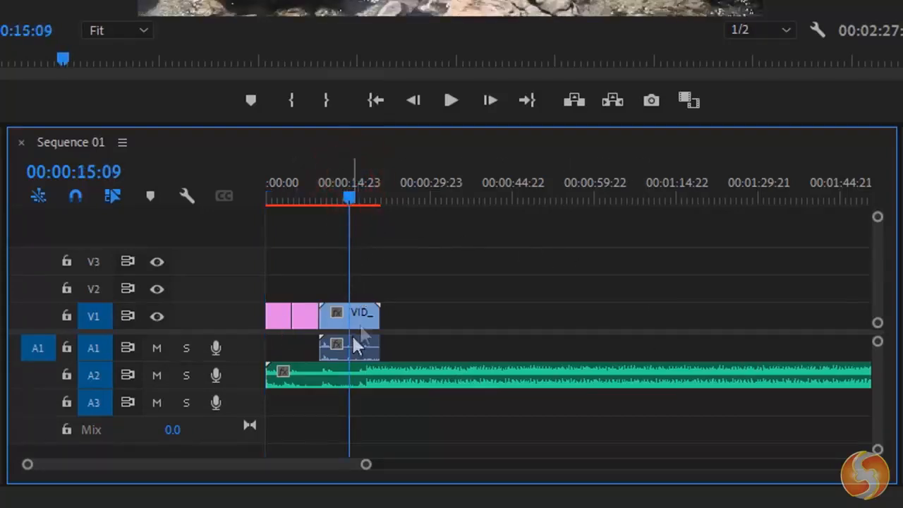
scroll(335, 300, down, 10)
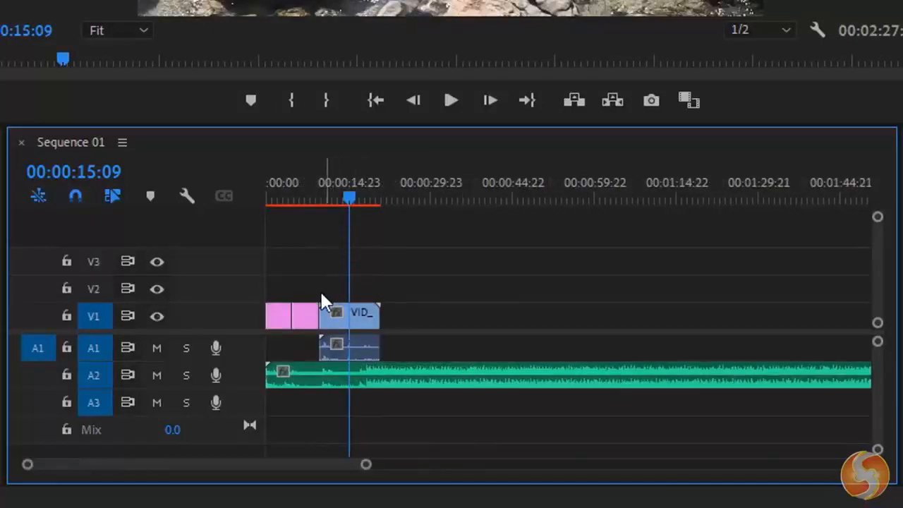
scroll(317, 302, up, 3)
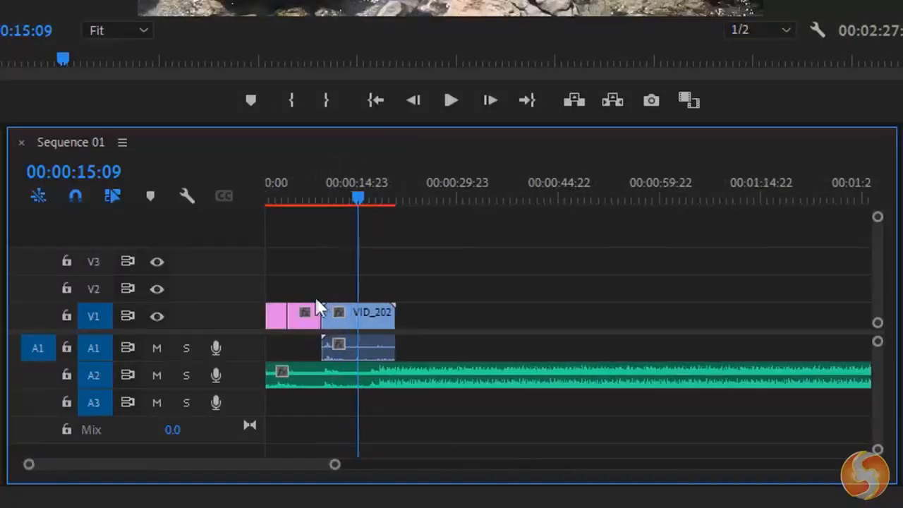
scroll(324, 314, up, 6)
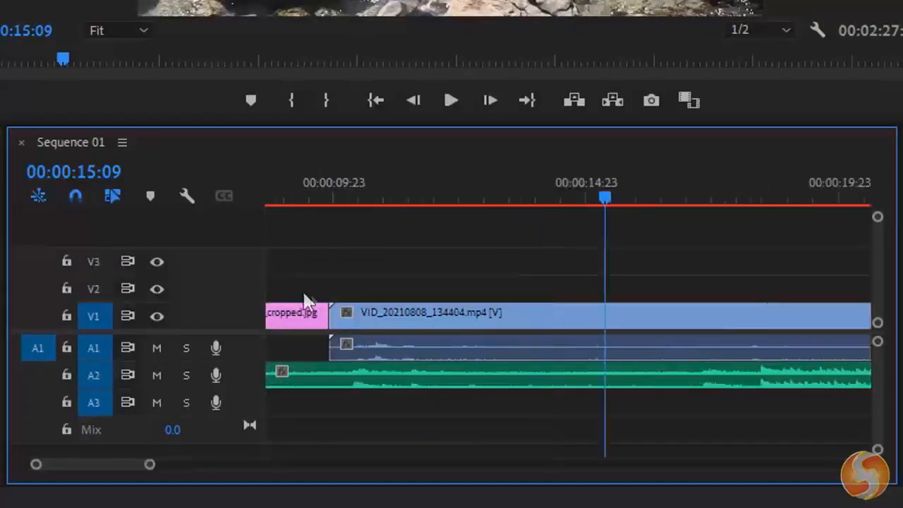
scroll(306, 299, down, 4)
scroll(554, 313, down, 6)
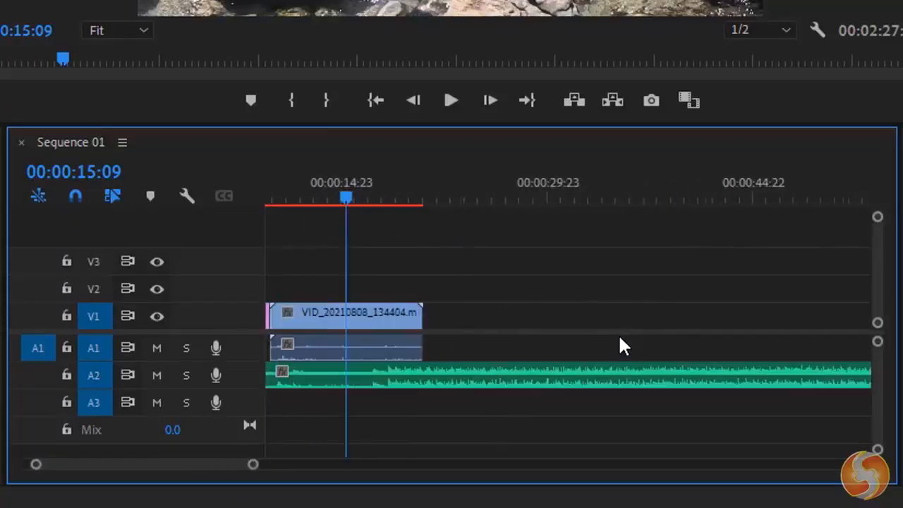
scroll(546, 326, down, 2)
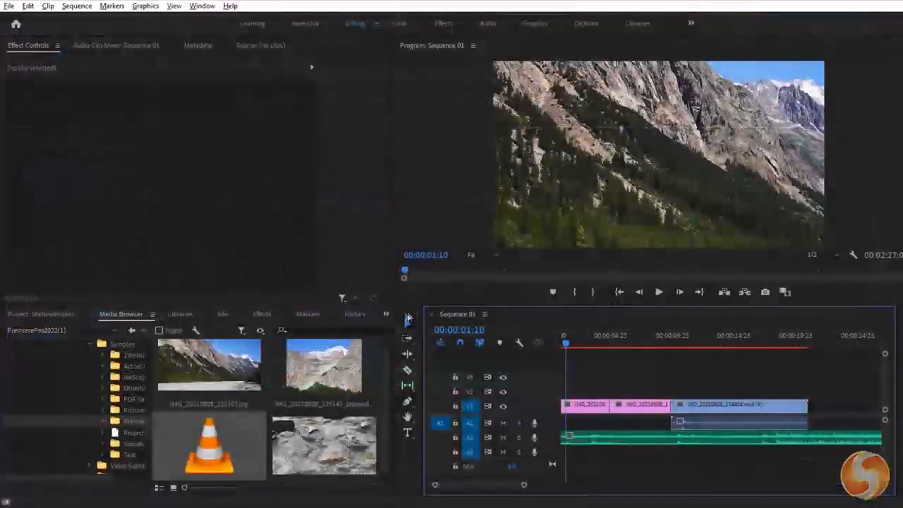
Review the media items stored in MyNewProject and preview the two images at the start of Sequence 01
click(70, 315)
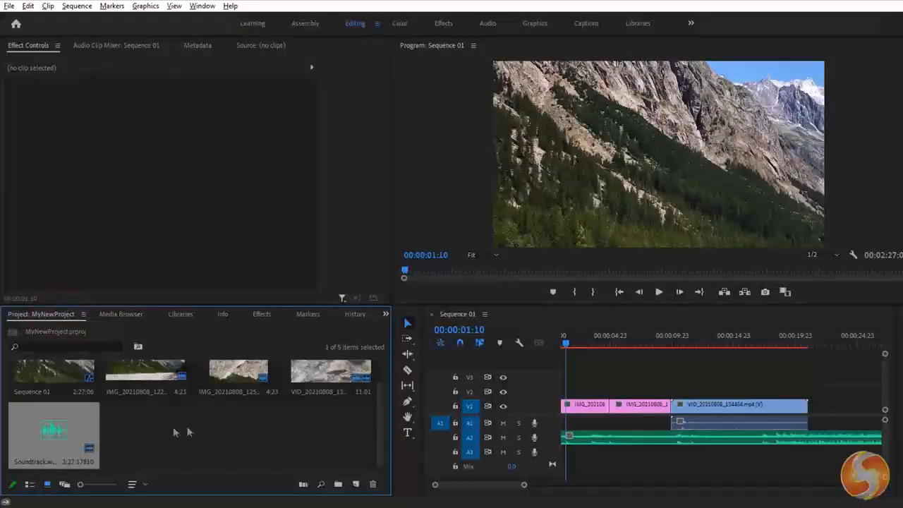
scroll(180, 448, up, 2)
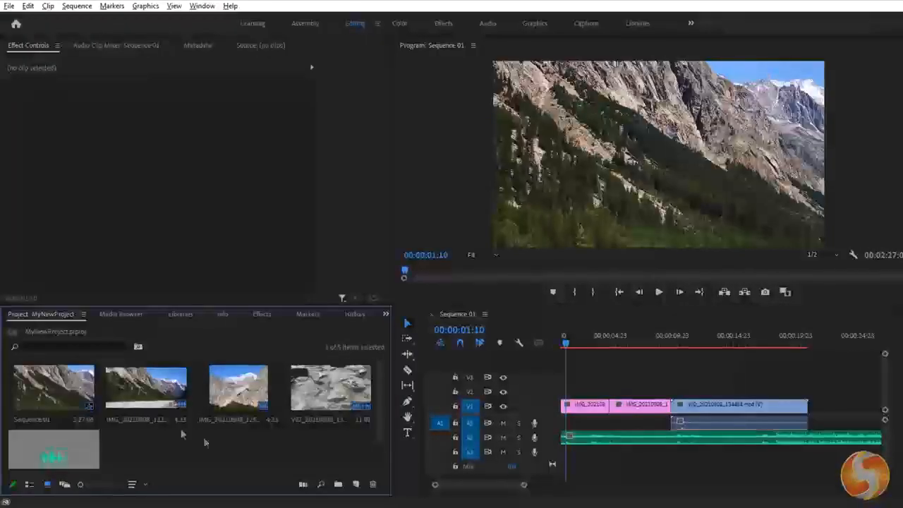
click(590, 335)
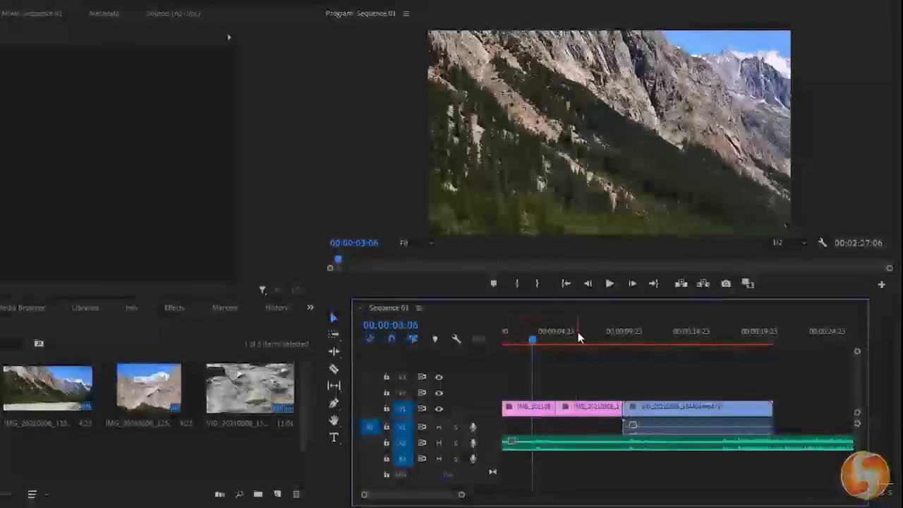
click(578, 335)
click(593, 337)
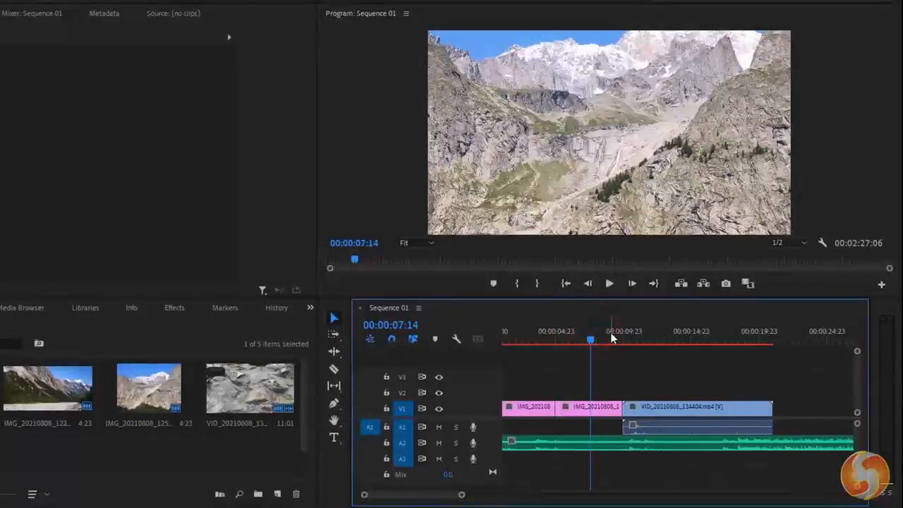
click(611, 333)
Preview the MP4 clip at several points in Sequence 01, finishing with the playhead at 00:00:11:23
click(643, 333)
click(672, 333)
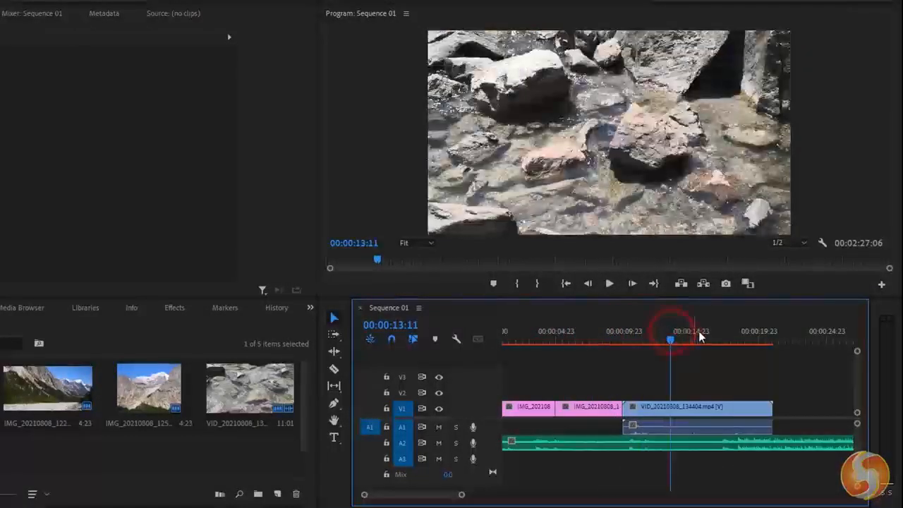
click(699, 332)
click(729, 333)
click(754, 333)
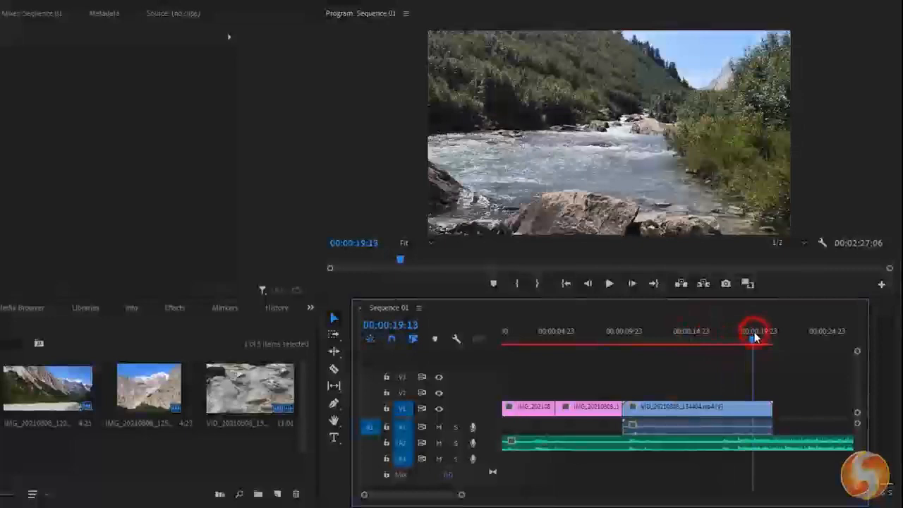
click(718, 340)
drag(717, 342, 650, 337)
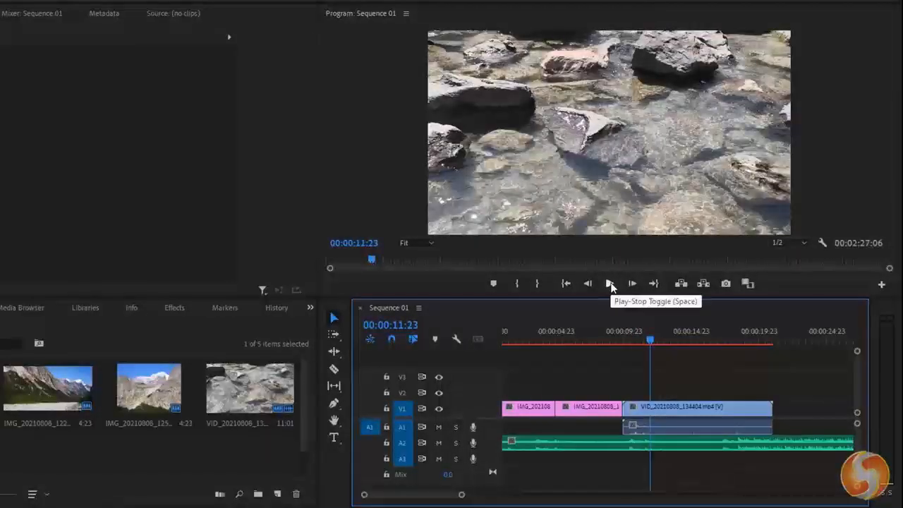
Play Sequence 01 from the current playhead position and reduce the preview's playback resolution to 1/4
click(610, 284)
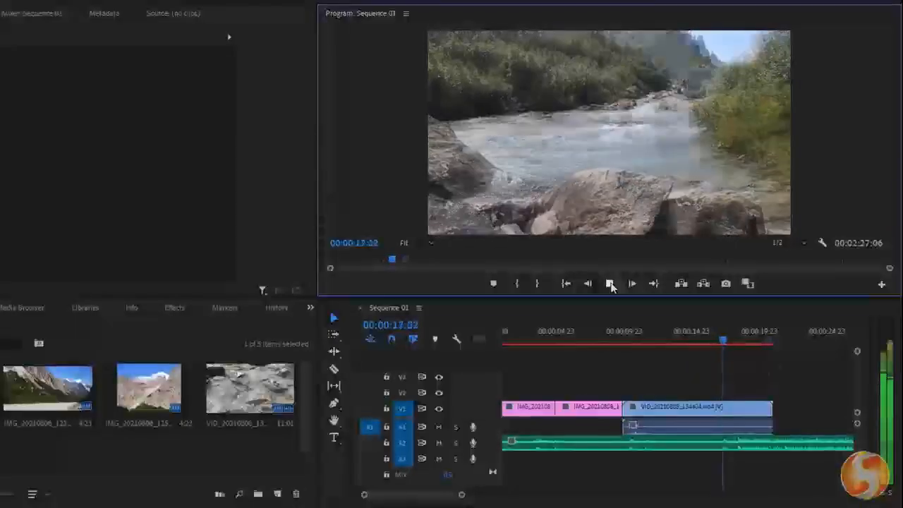
click(804, 244)
click(791, 283)
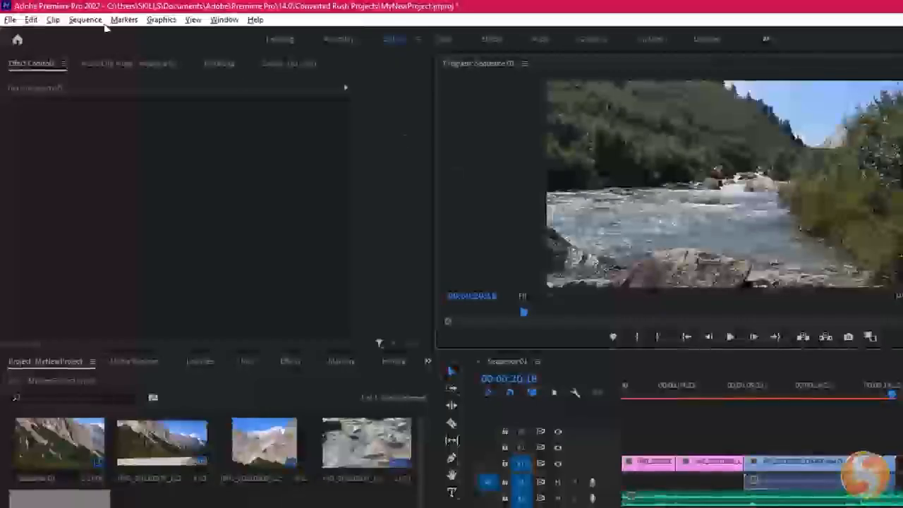
Open the settings of Sequence 01 and reduce the video preview size to 1187 by 890
click(86, 19)
click(167, 26)
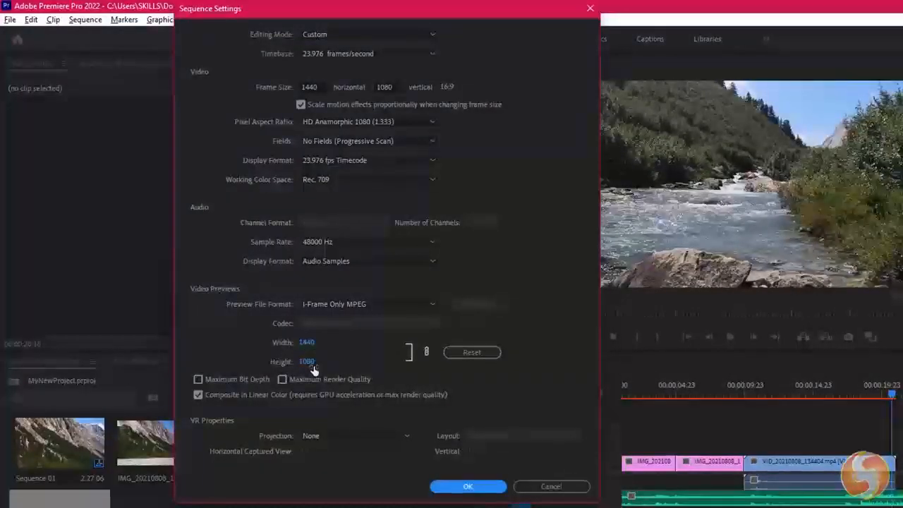
drag(308, 345, 282, 343)
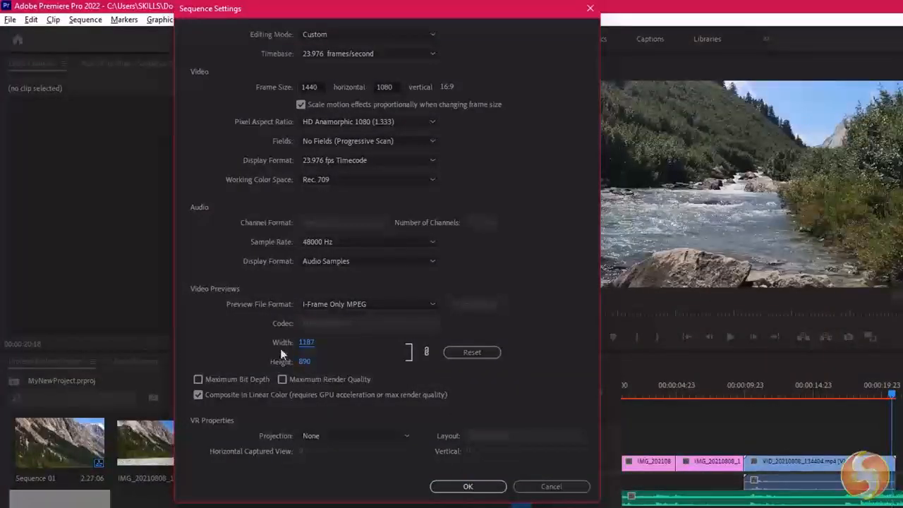
Step through the MP4 clip and both images in Sequence 01 to examine how each one fills the frame
drag(766, 341, 729, 341)
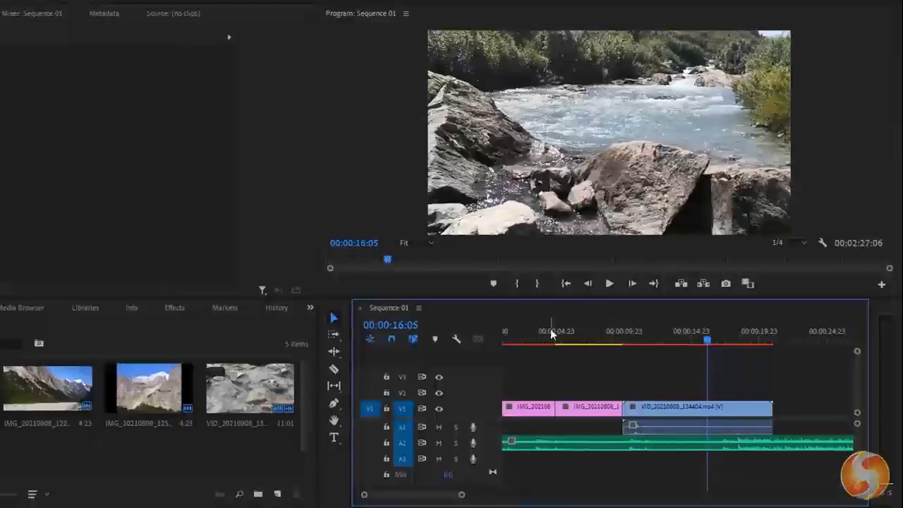
click(549, 332)
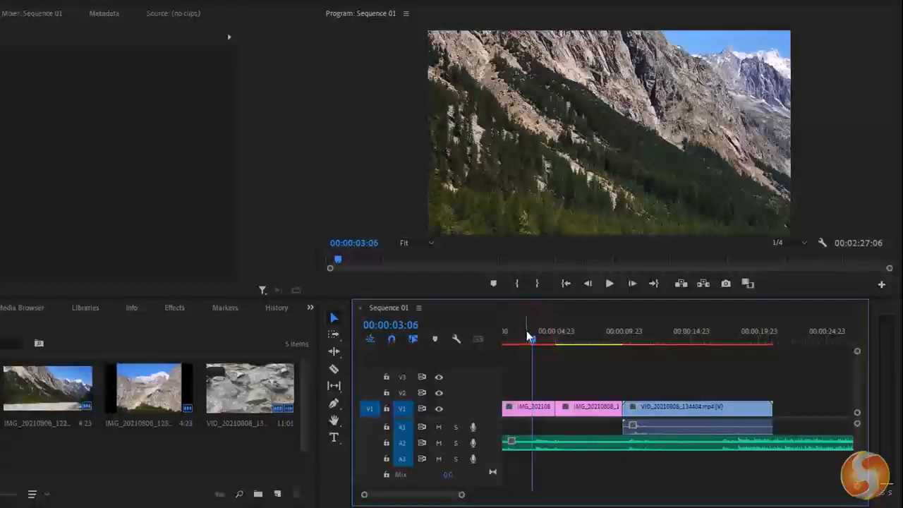
click(578, 335)
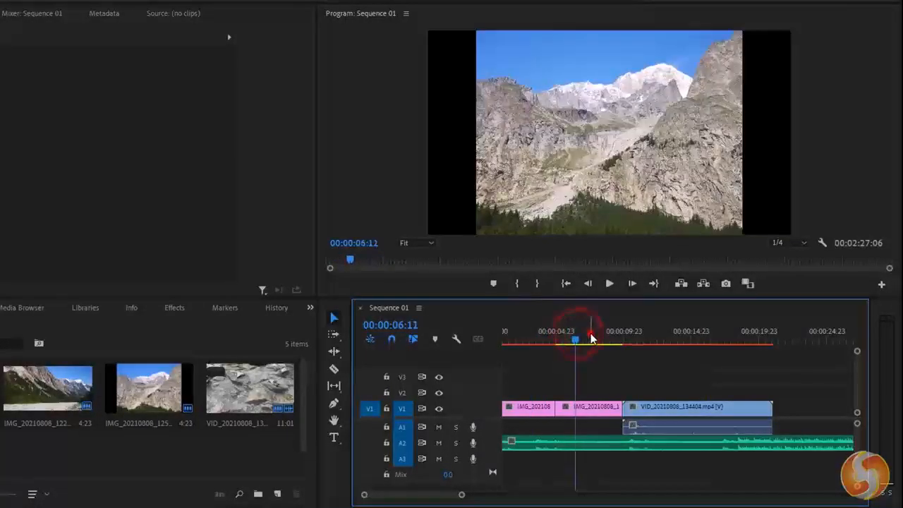
click(697, 335)
click(578, 334)
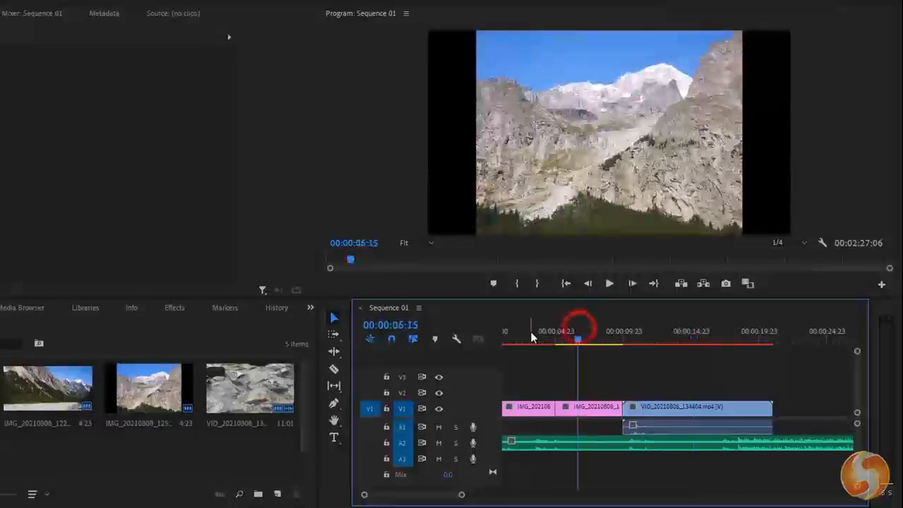
click(531, 336)
click(574, 339)
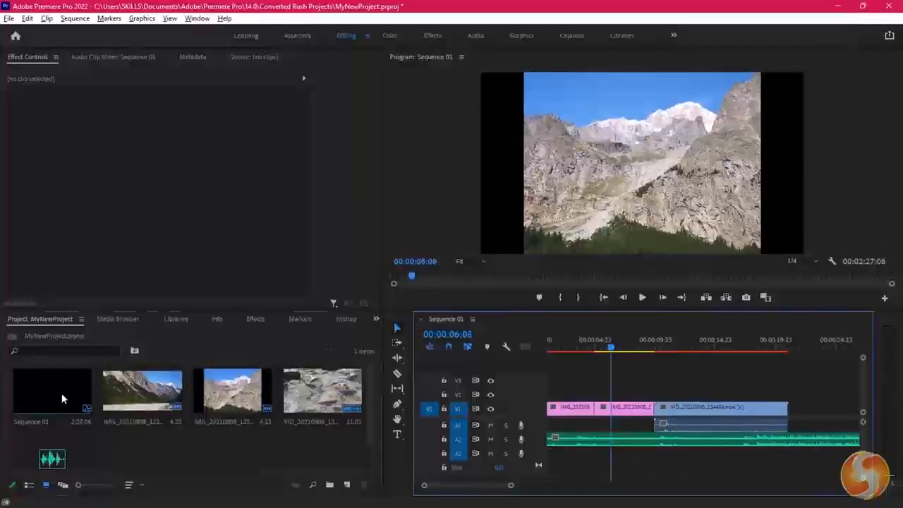
Create an auto-reframed duplicate of Sequence 01 with a custom 4:3 ratio, default motion tracking and clips not nested
click(62, 393)
right_click(62, 395)
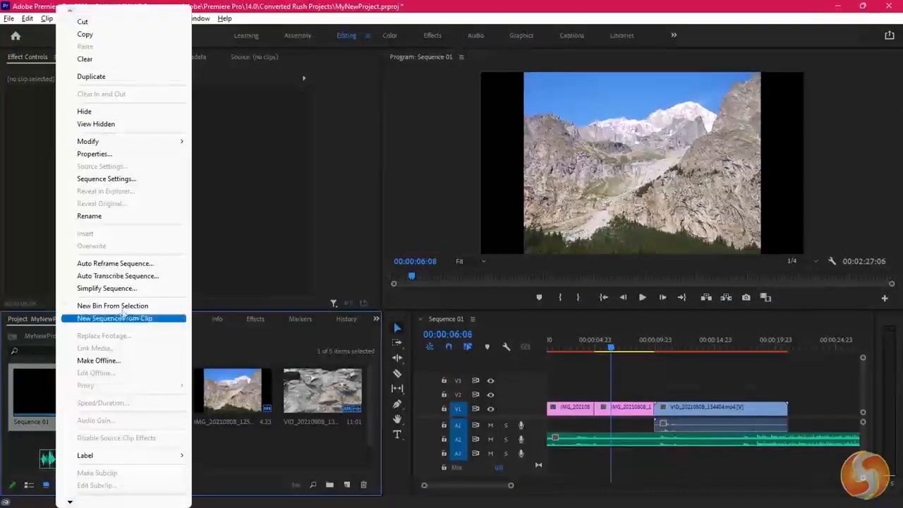
click(132, 264)
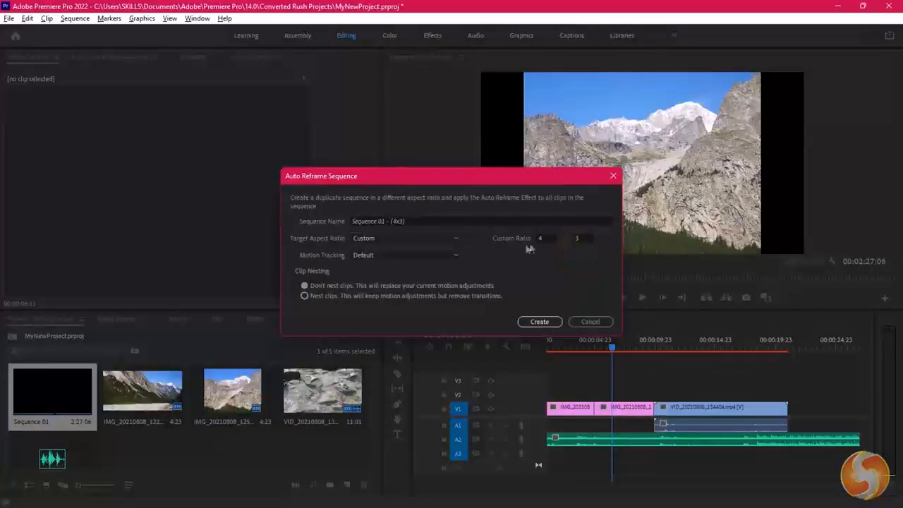
click(537, 323)
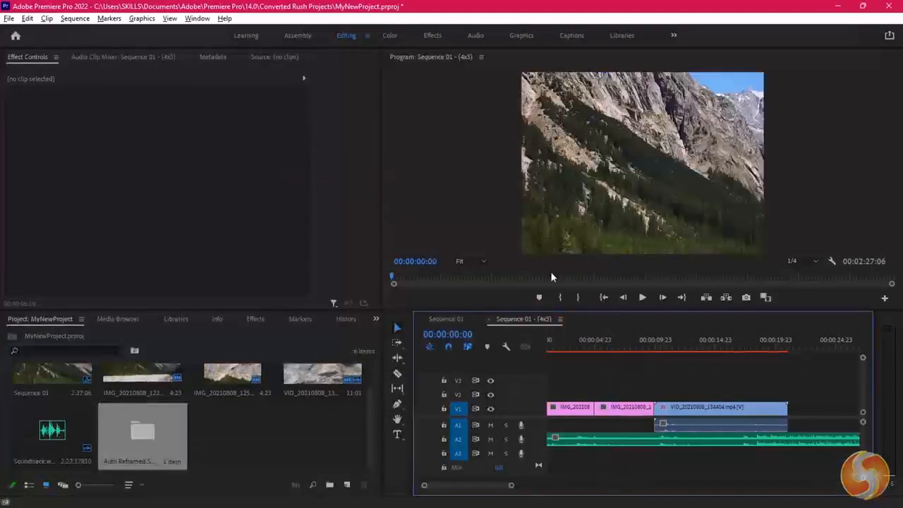
Preview the images and the MP4 clip in the reframed Sequence 01 - (4x3)
click(614, 339)
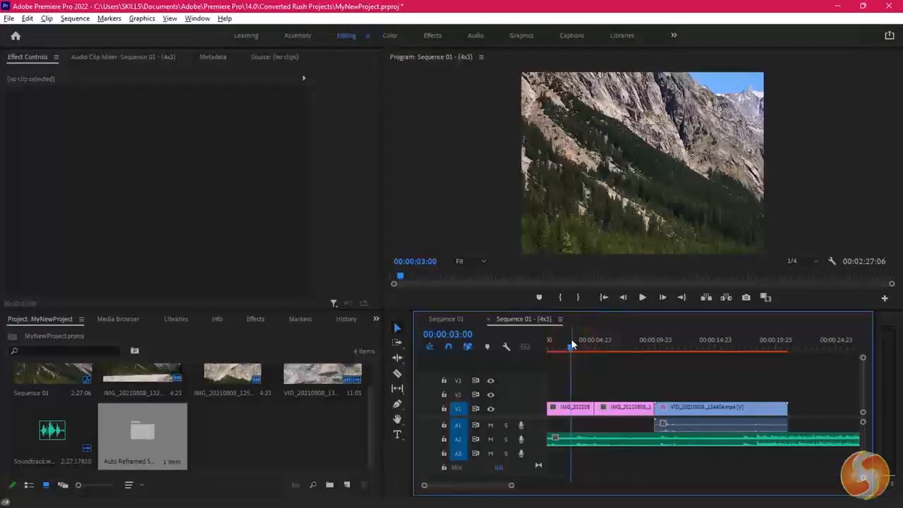
drag(595, 344, 680, 343)
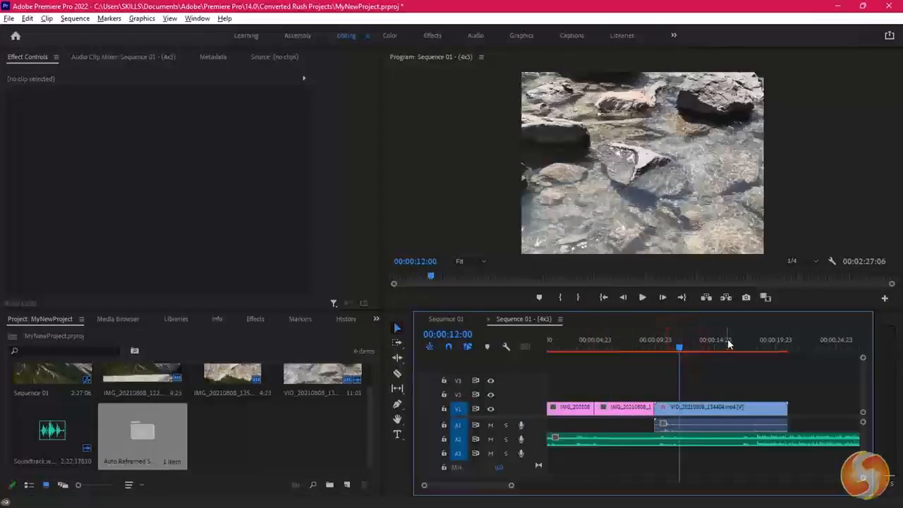
mouse_move(749, 342)
mouse_down()
mouse_move(588, 341)
mouse_move(754, 342)
mouse_up()
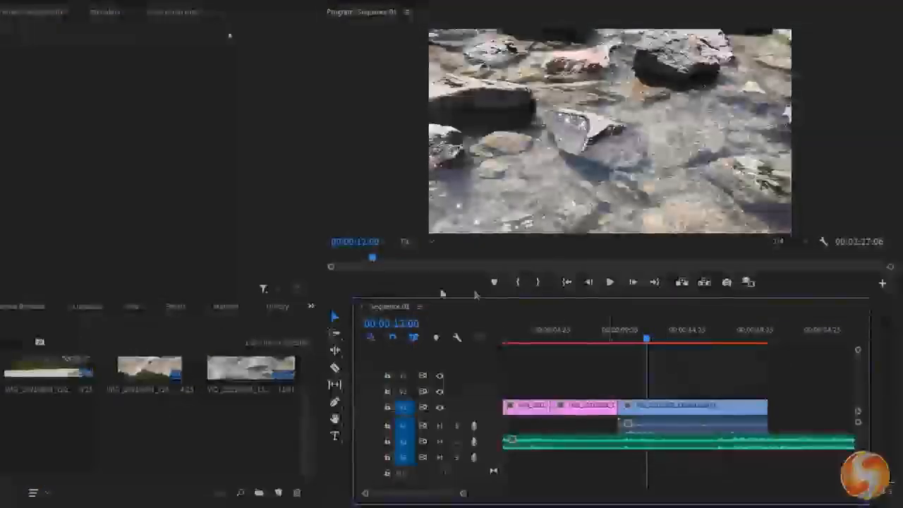
Select individual clips in Sequence 01 with the Selection Tool, try moving the first image from V1 to V2, and undo the move
click(335, 320)
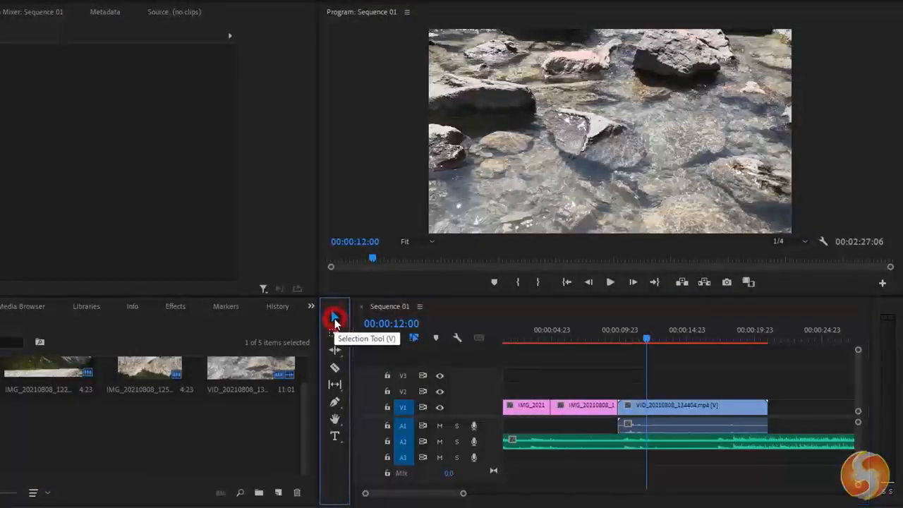
click(693, 413)
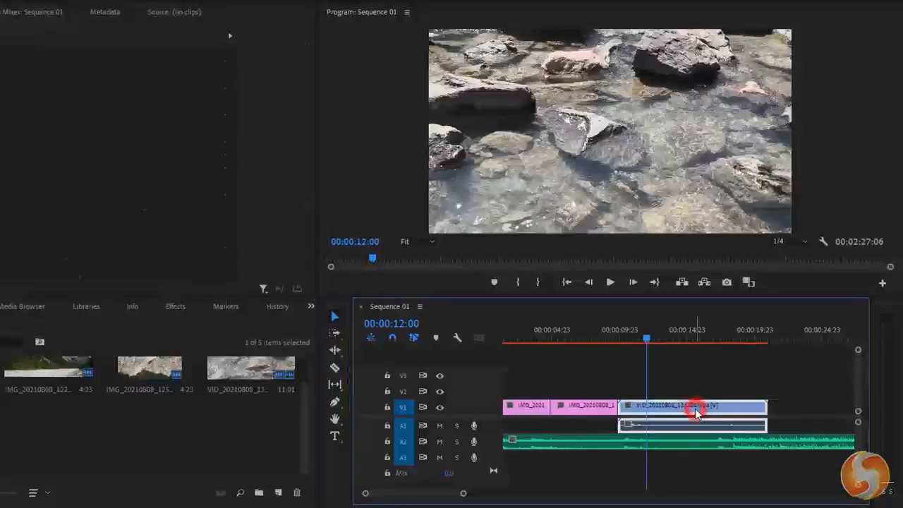
click(575, 411)
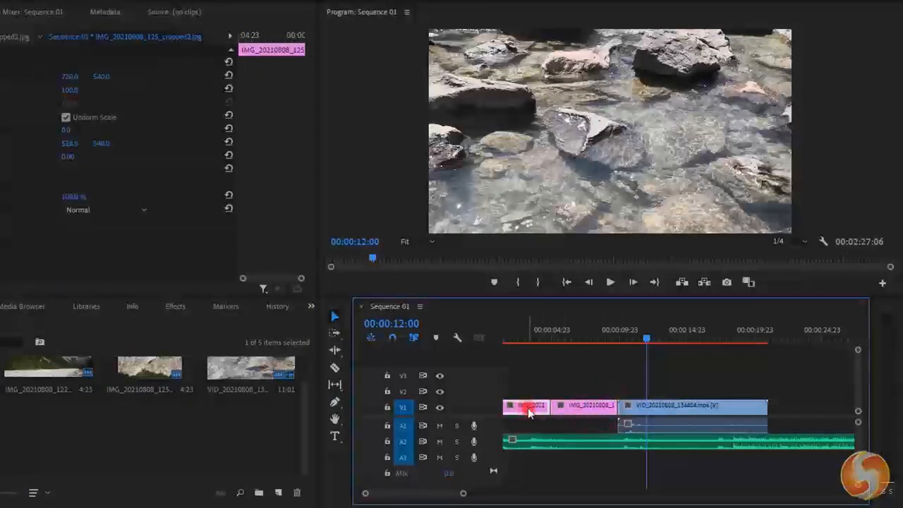
drag(528, 408, 781, 394)
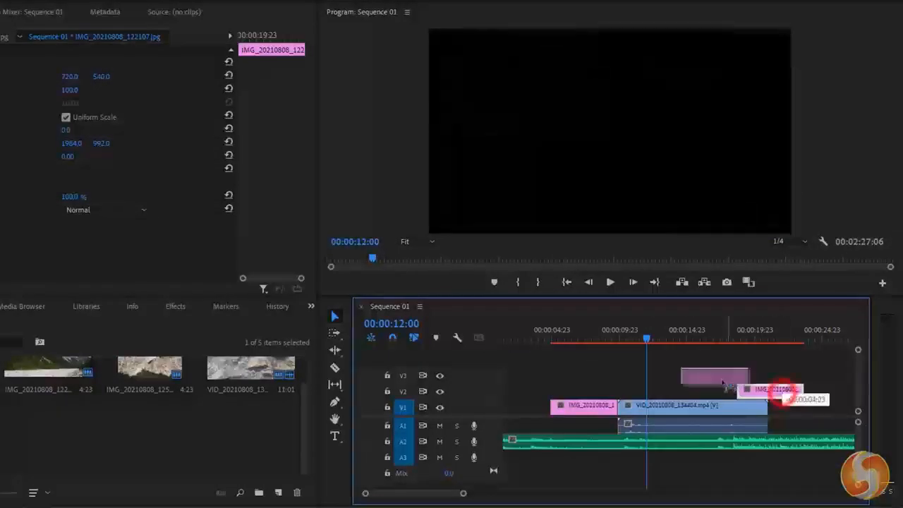
key(ctrl+z)
Shift the MP4 clip about 3 seconds later on V1, and unlink its video and audio to move the video part separately
drag(670, 412, 728, 409)
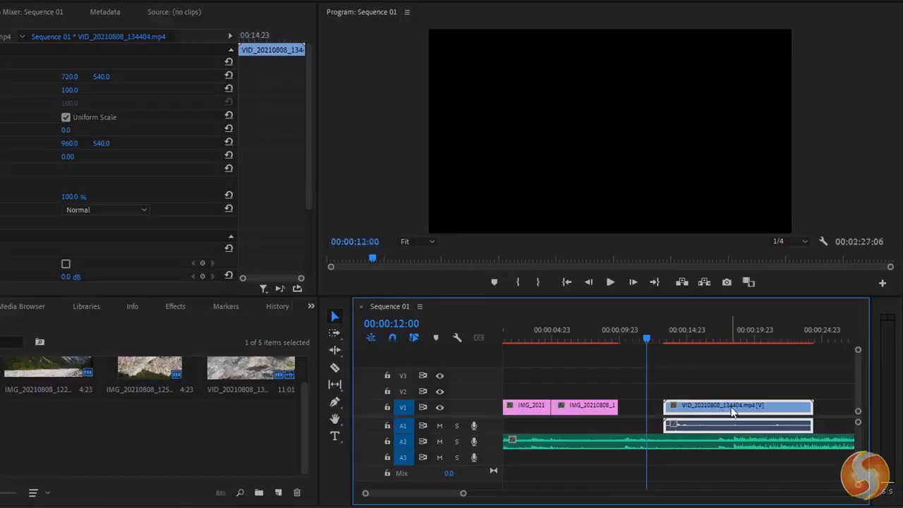
right_click(732, 408)
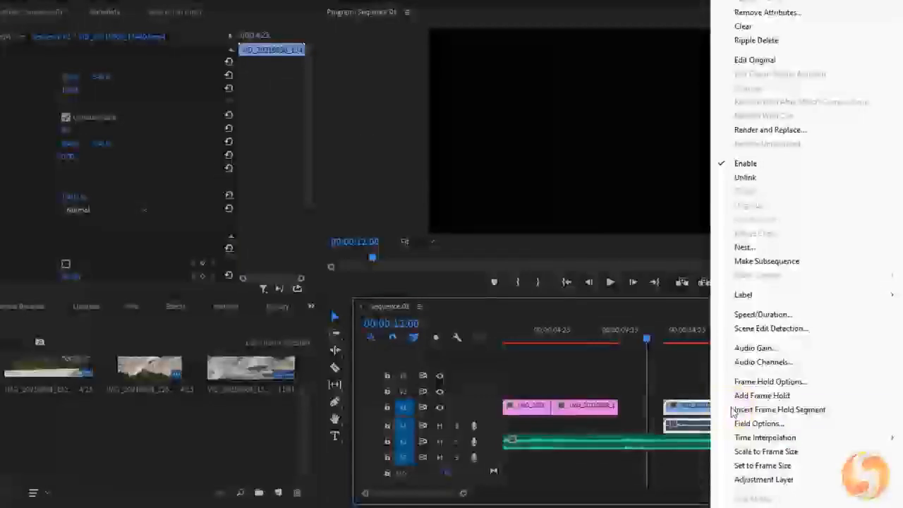
click(768, 177)
drag(682, 409, 744, 422)
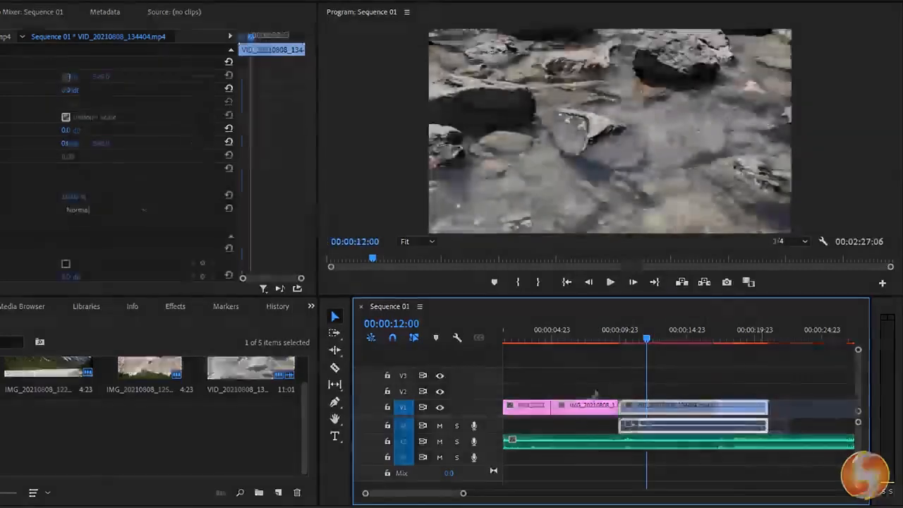
Move the second image from V1 onto V2 above the MP4 clip and scrub the playhead over the overlap
click(580, 408)
drag(580, 408, 685, 392)
mouse_move(648, 340)
mouse_down()
mouse_move(695, 340)
mouse_move(645, 343)
mouse_up()
Trim the MP4 clip to start at about 15 seconds and end at about 19 seconds, and play the trimmed section
click(710, 411)
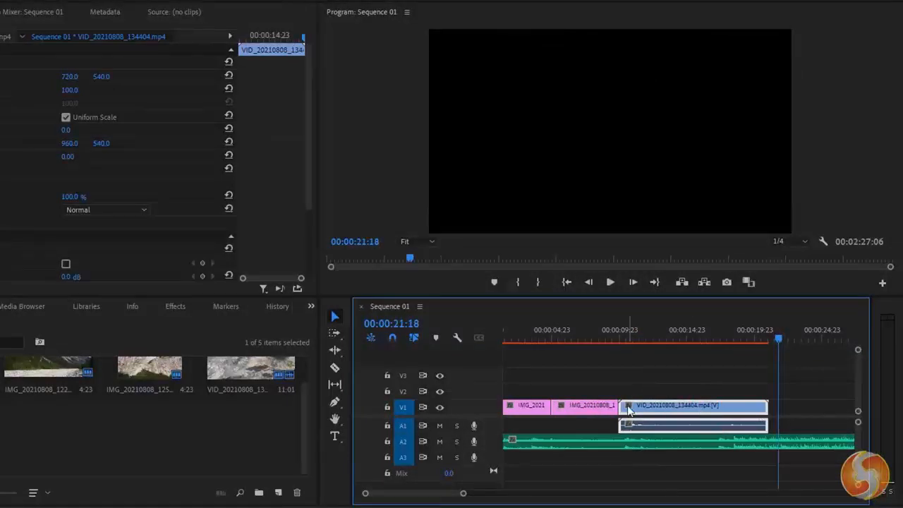
drag(622, 406, 695, 406)
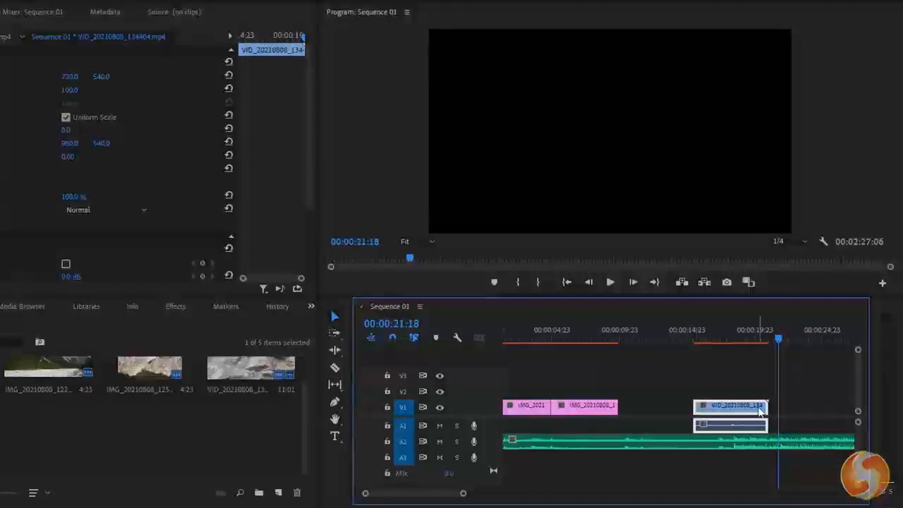
drag(767, 408, 740, 408)
click(611, 282)
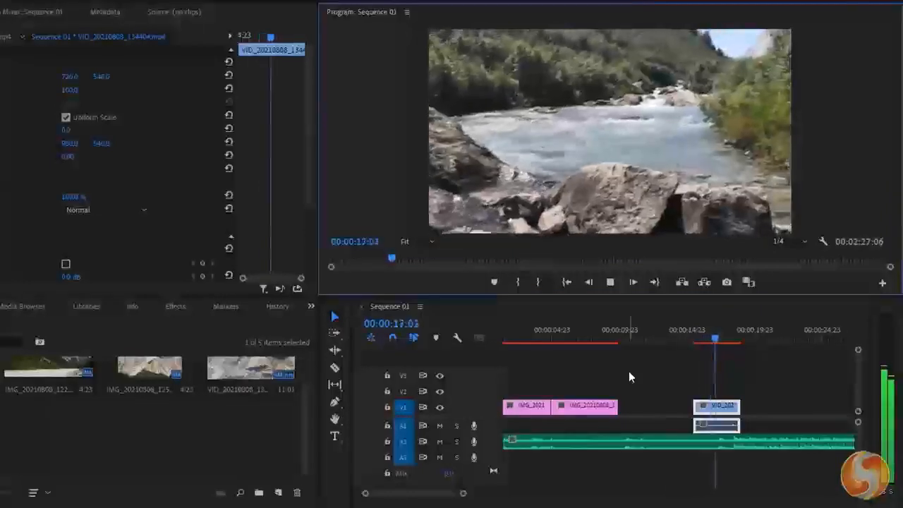
click(611, 282)
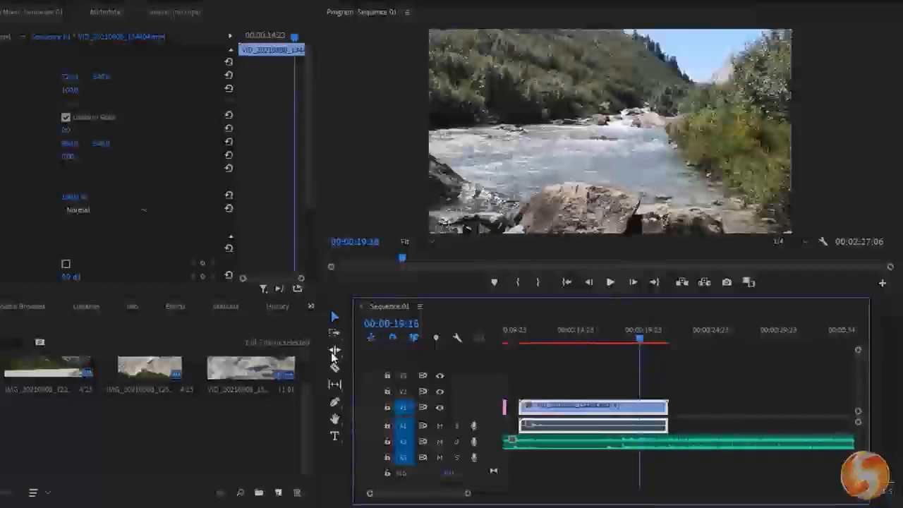
Compress the MP4 clip to about half its length with the Rate Stretch Tool, play it, and stretch it to about double length
click(334, 349)
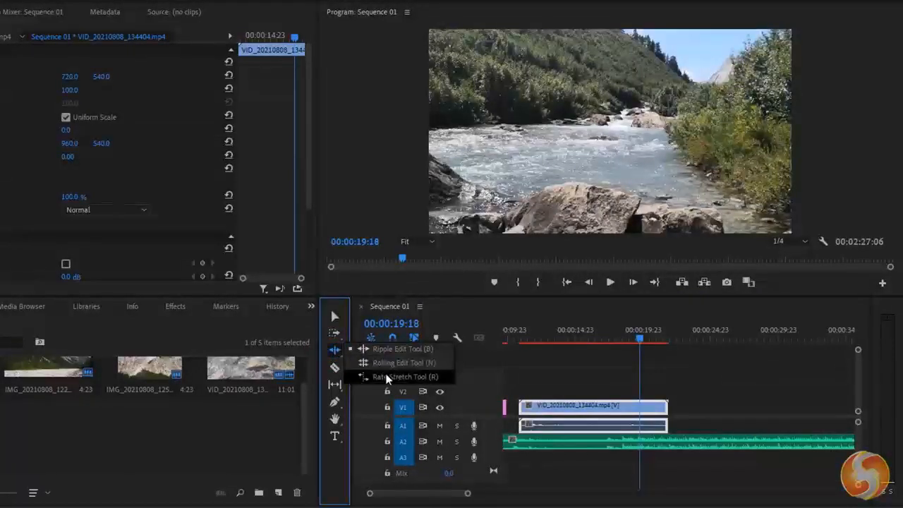
click(399, 378)
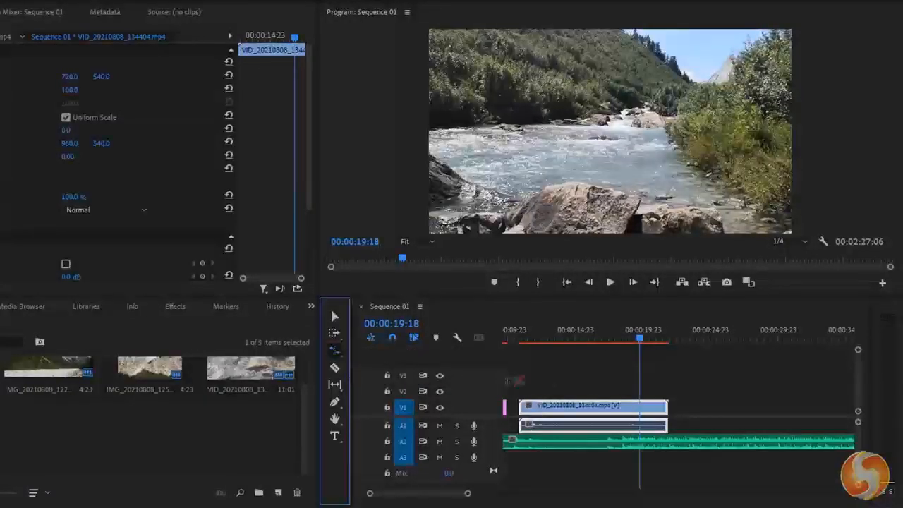
drag(670, 405, 593, 408)
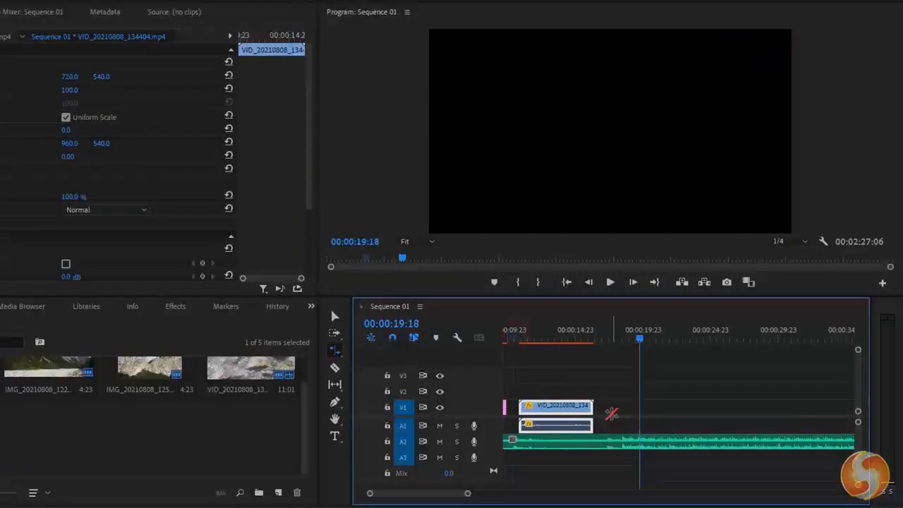
key(Up)
click(611, 282)
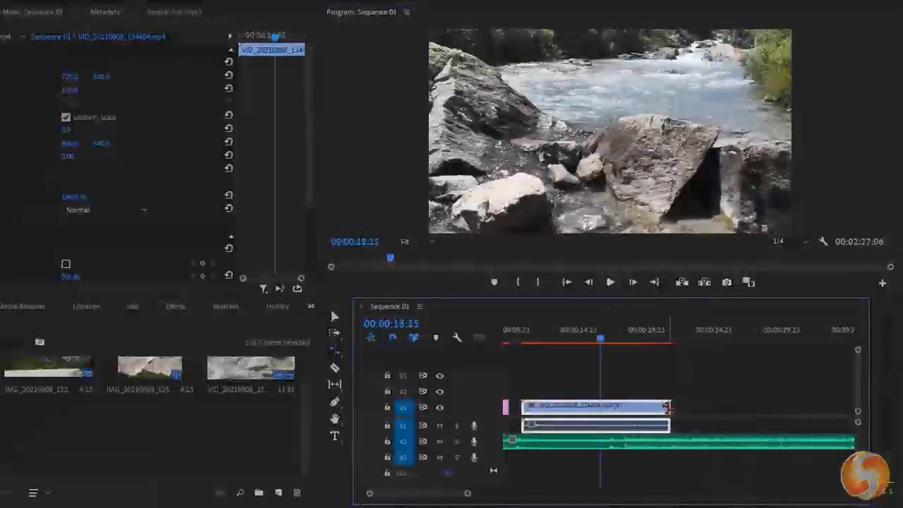
drag(670, 407, 834, 408)
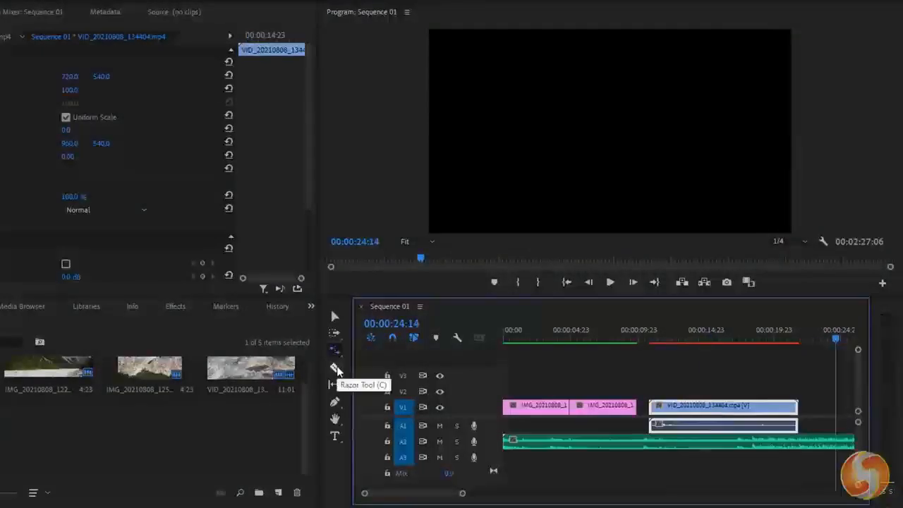
Split the MP4 clip into three pieces with the Razor Tool and move the last piece earlier with the Selection Tool
click(335, 368)
click(673, 408)
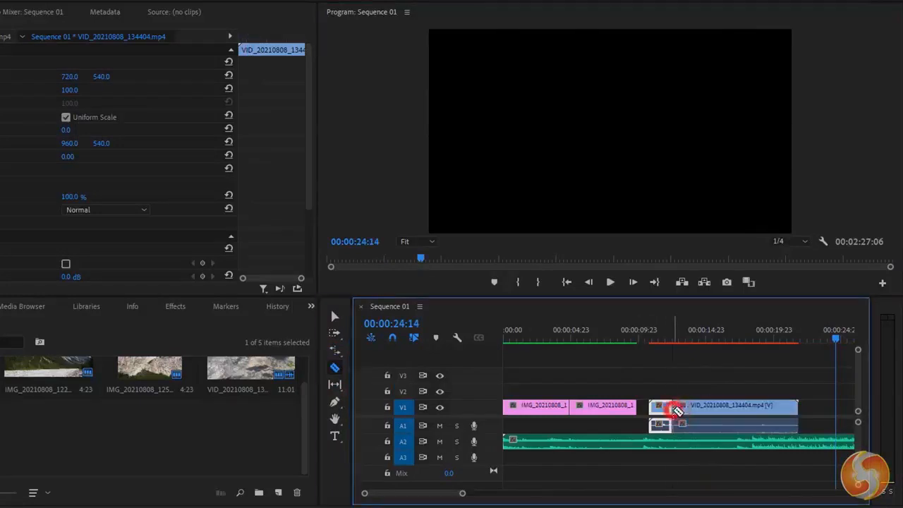
click(336, 316)
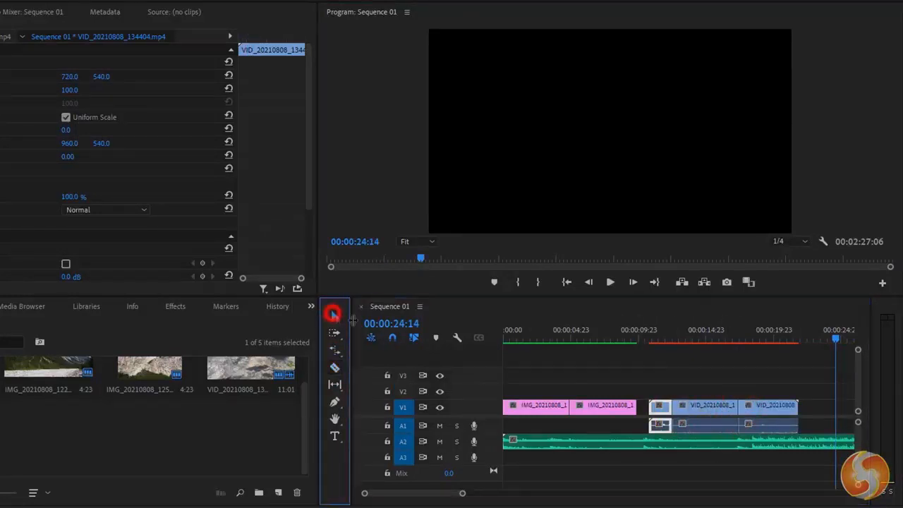
drag(769, 408, 720, 417)
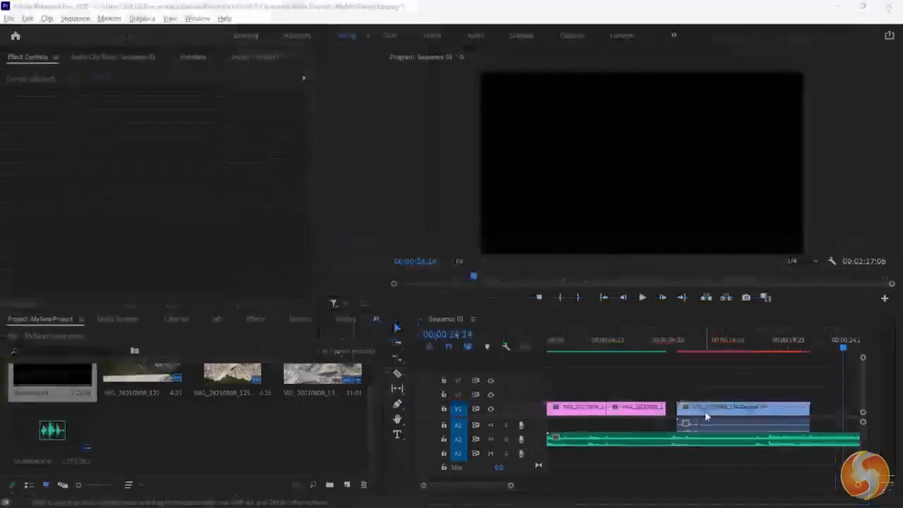
Clear the MP4 clip from the timeline, try deleting the second image as well, and undo the removal of the MP4 clip
click(695, 412)
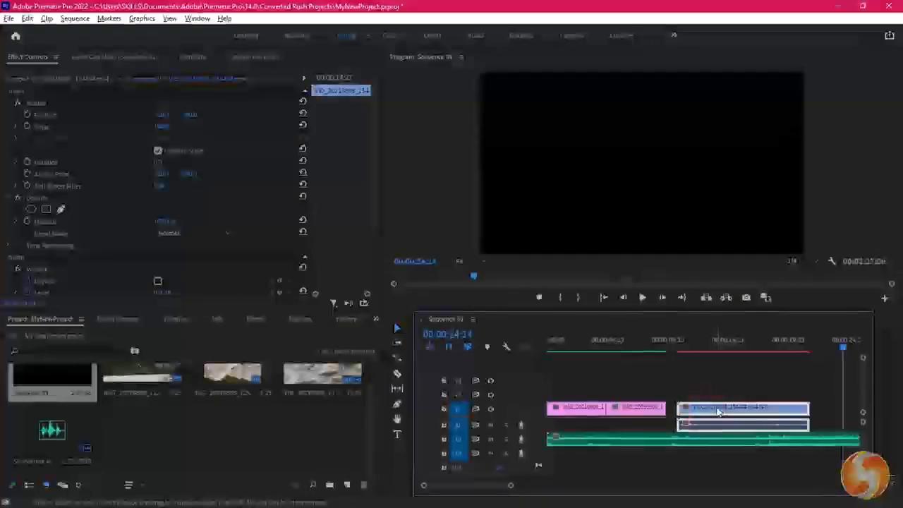
right_click(717, 413)
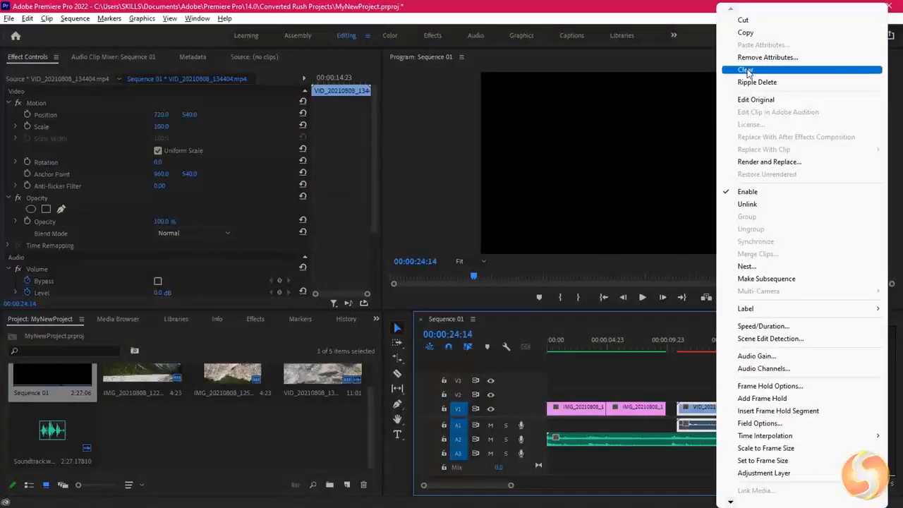
click(788, 70)
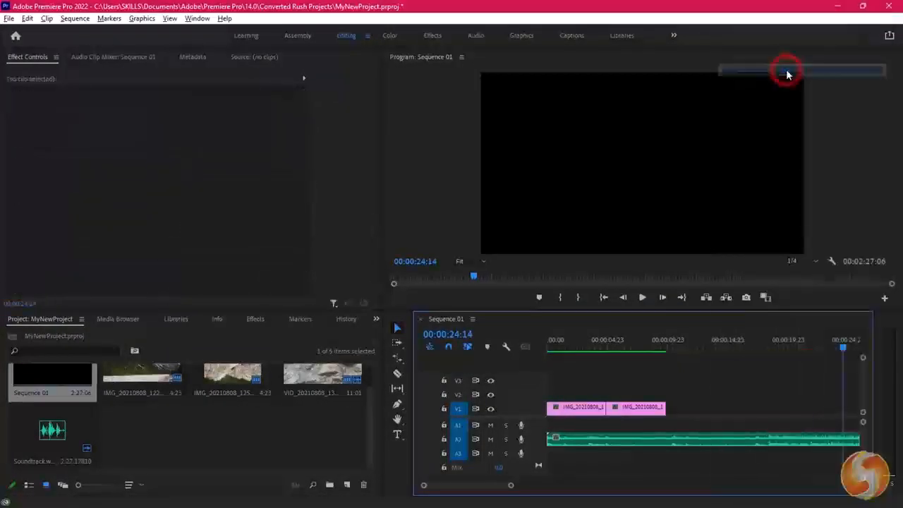
right_click(647, 411)
click(707, 69)
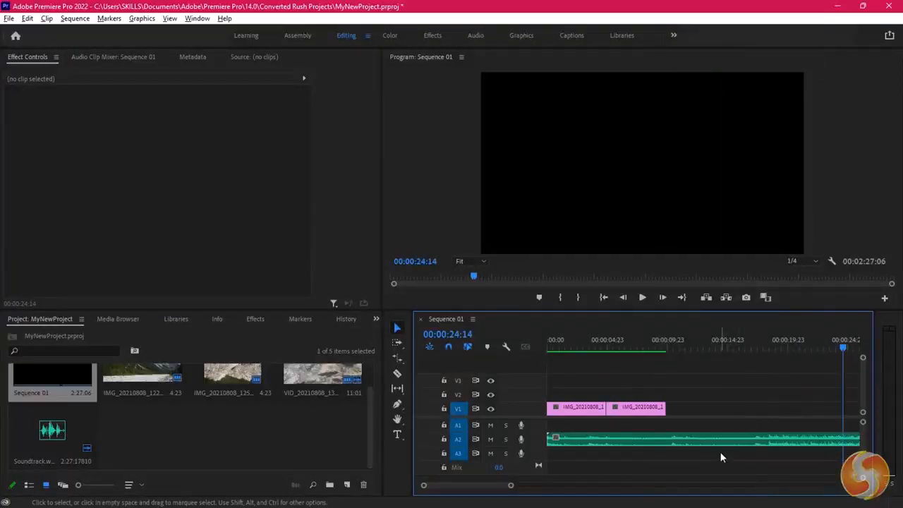
key(ctrl+z)
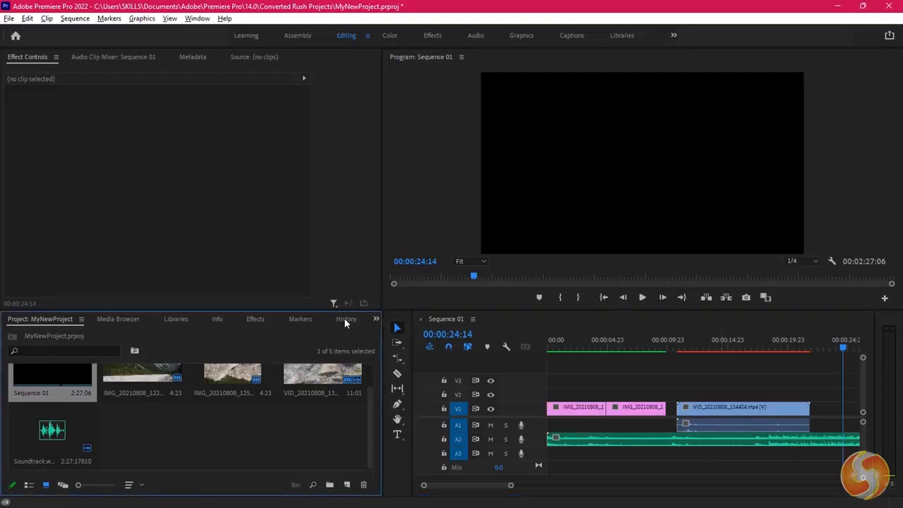
Step back through the earlier Lift & Overwrite Selection states in the project's edit history
click(346, 319)
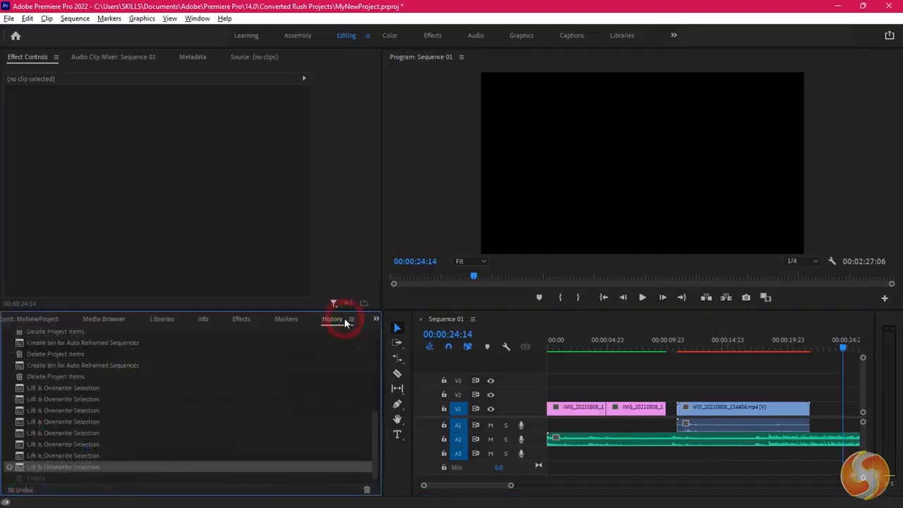
click(83, 455)
click(82, 442)
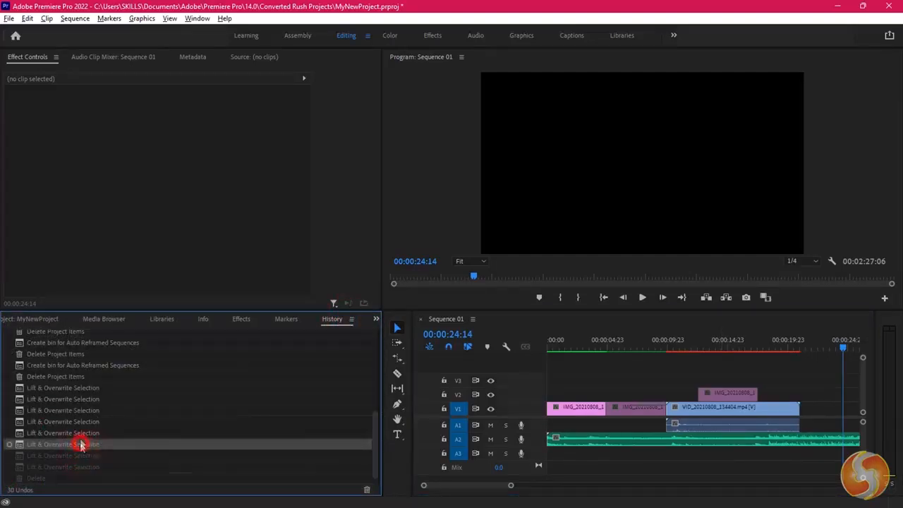
click(82, 429)
click(84, 411)
click(81, 399)
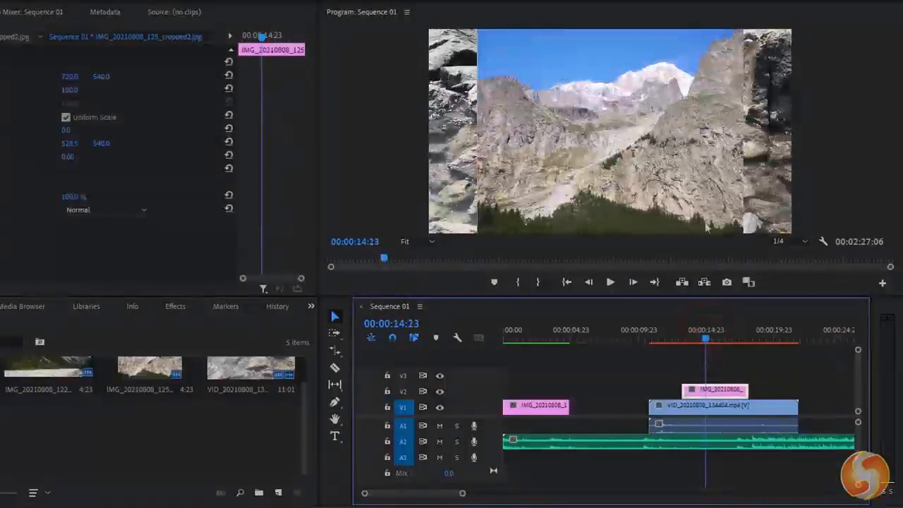
Toggle the output visibility of video tracks V2 and V1 to check how they layer in the preview
click(439, 391)
click(440, 391)
click(439, 407)
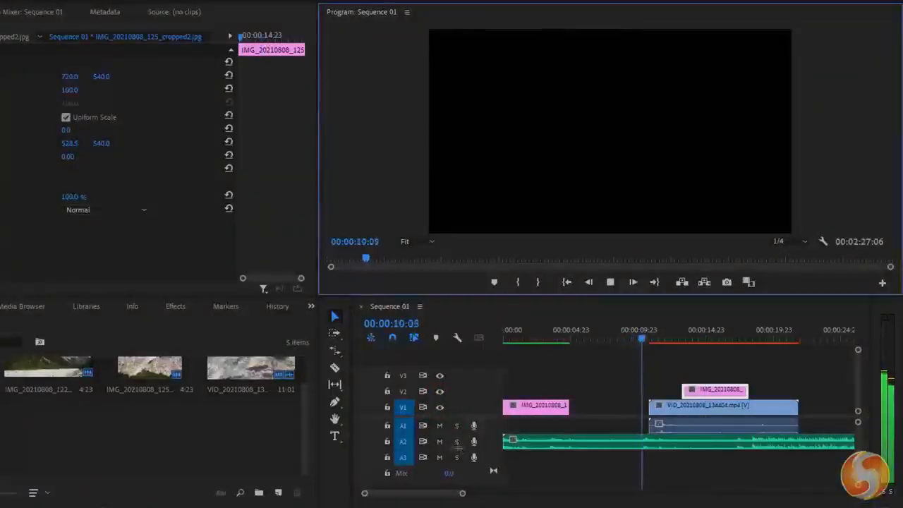
Mute and unmute the soundtrack on A2 during playback, and solo the same track
click(441, 445)
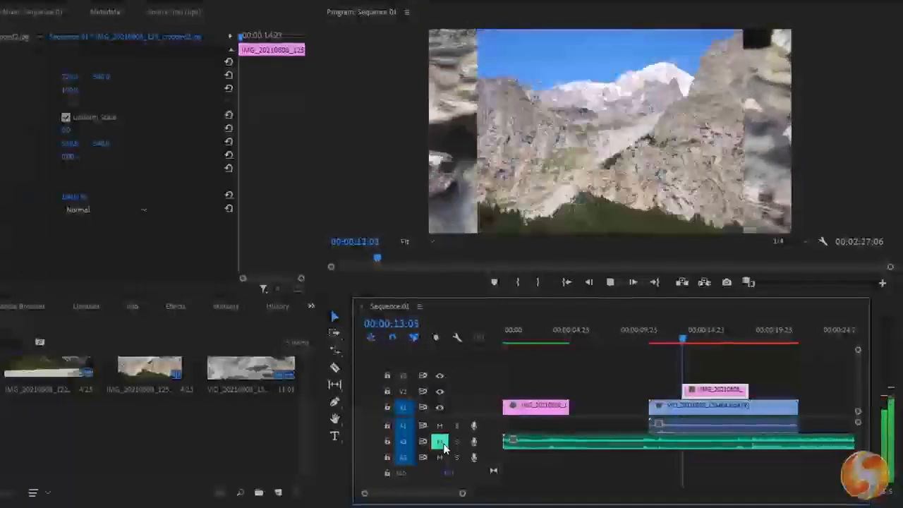
click(440, 443)
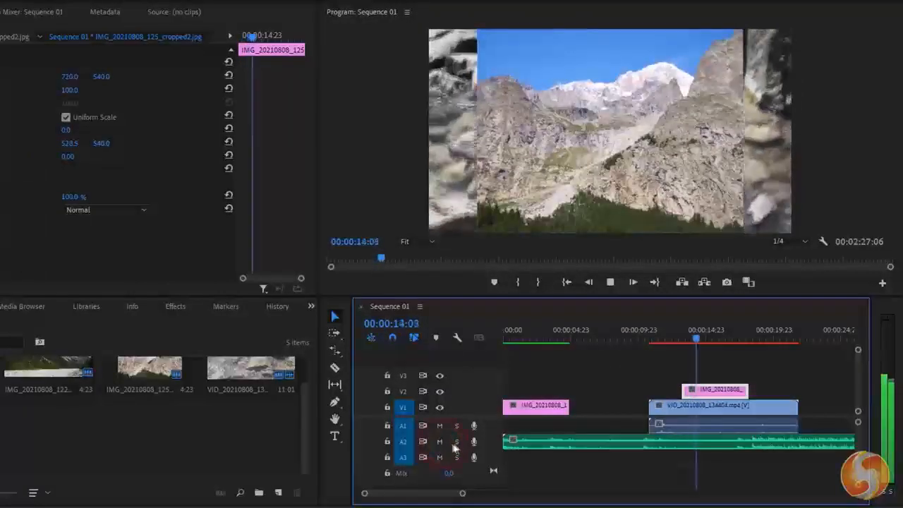
click(457, 443)
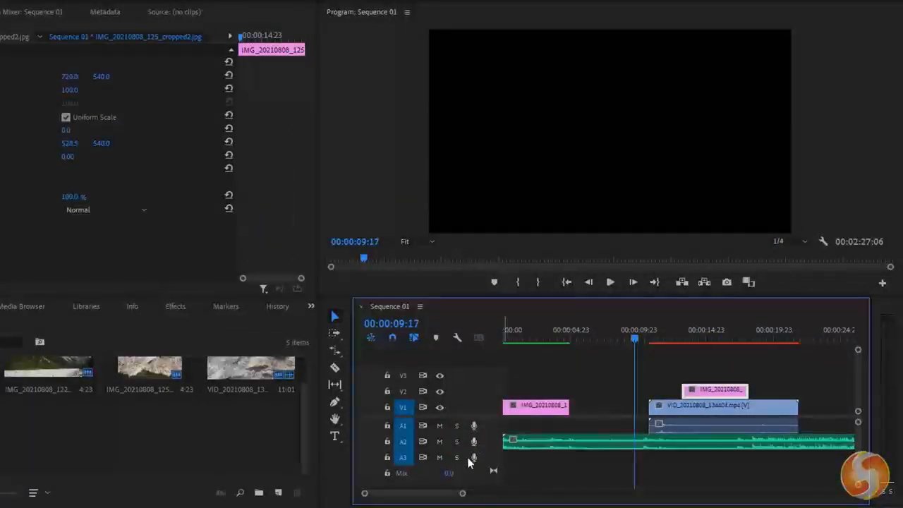
Record a short voice-over on audio track A3 and stop the recording
click(474, 458)
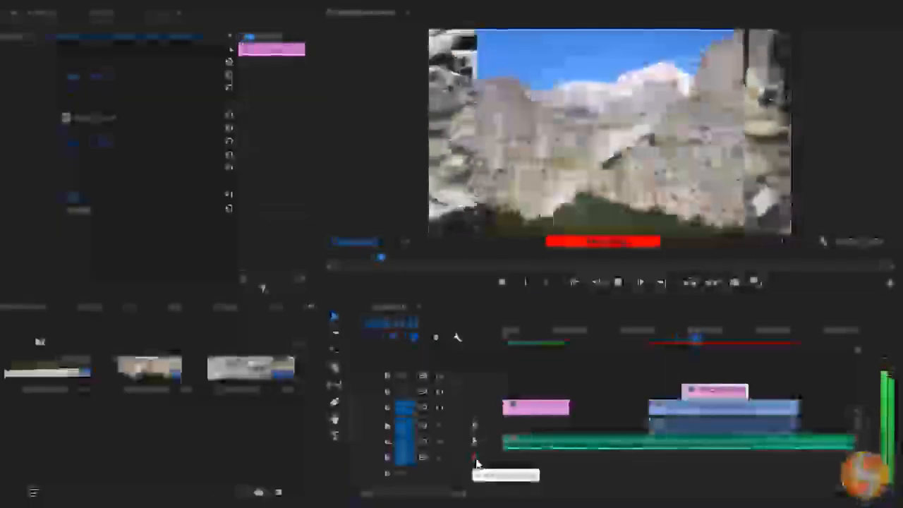
click(475, 458)
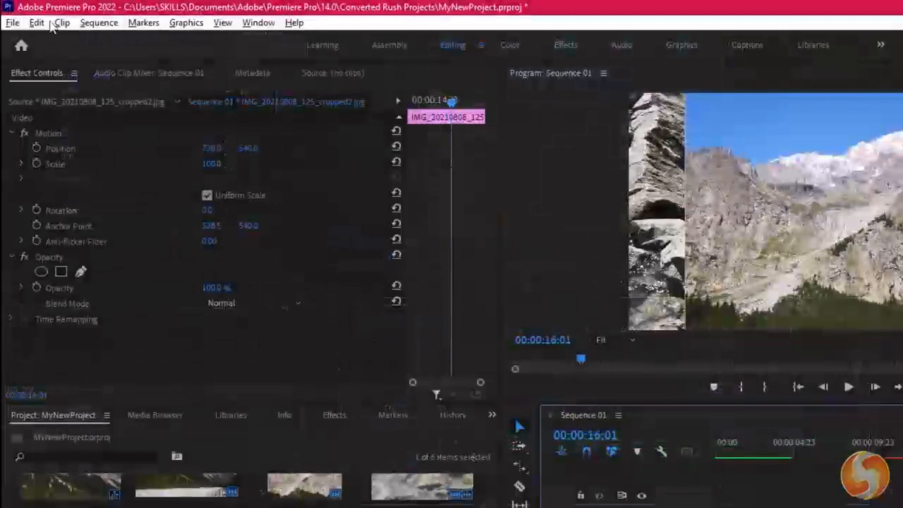
Open the Audio Hardware preferences and look at the default input device options
click(38, 22)
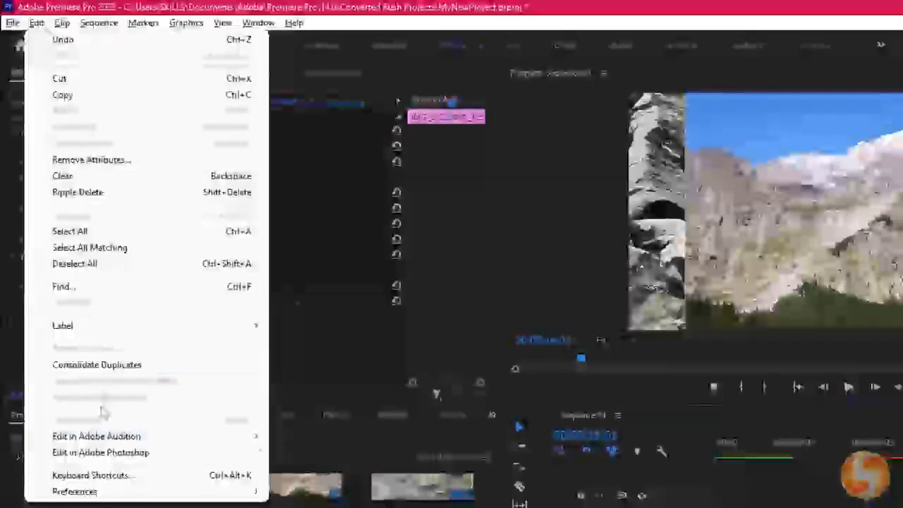
mouse_move(141, 492)
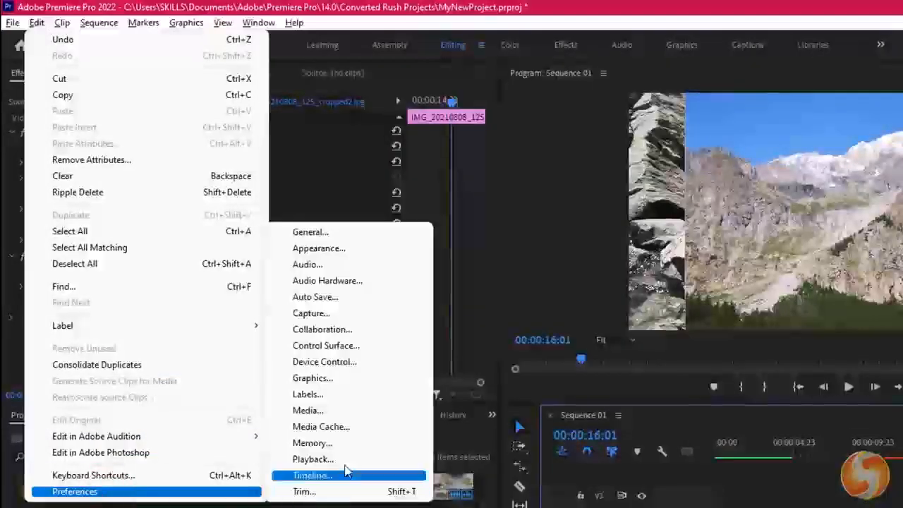
click(356, 281)
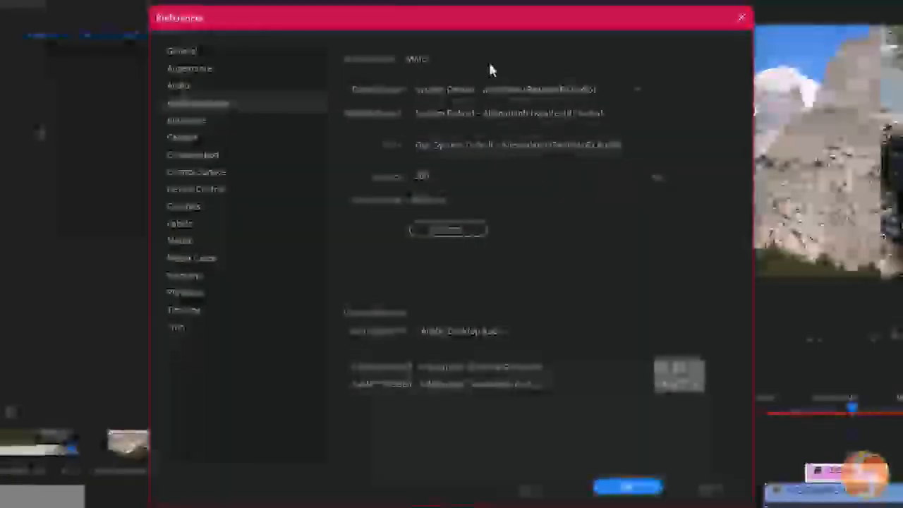
click(603, 88)
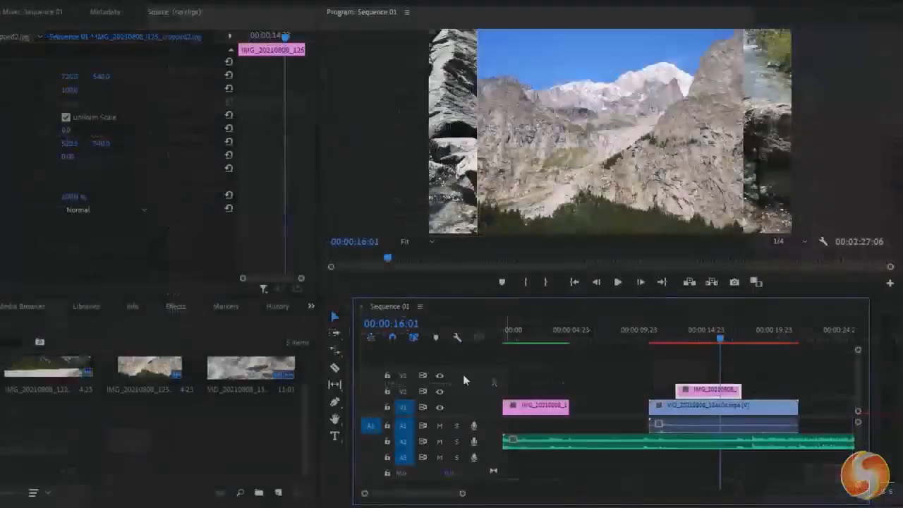
Lock track V2, testing whether its image can be selected, and adjust the overall Mix volume during playback
click(388, 391)
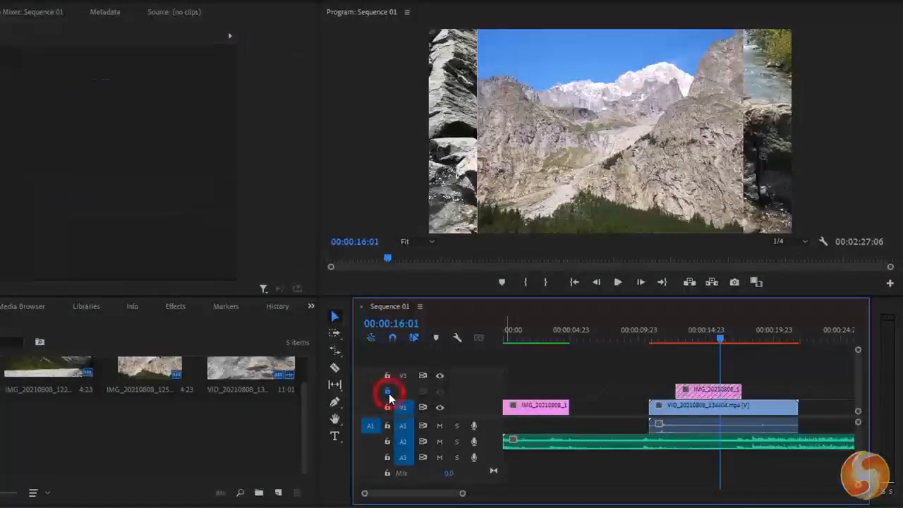
click(687, 389)
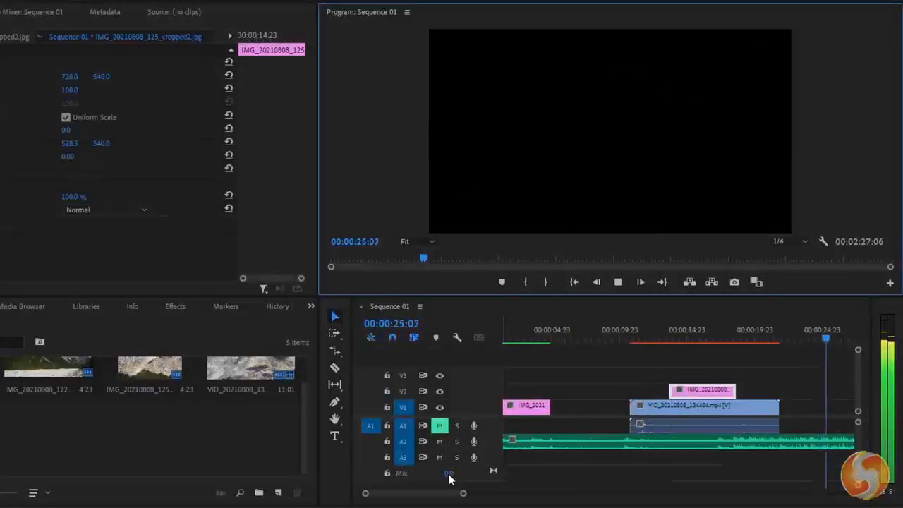
drag(449, 480, 463, 481)
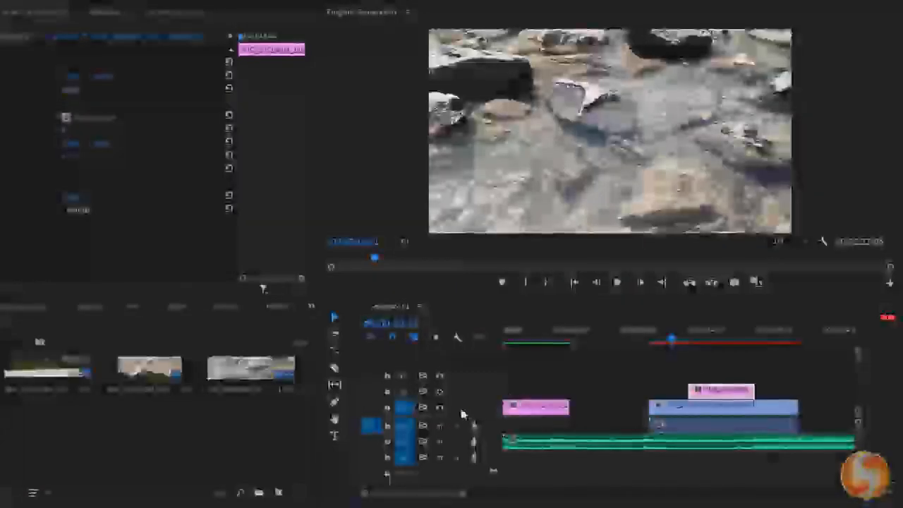
Open the Add Tracks options for the tracks of Sequence 01
right_click(465, 407)
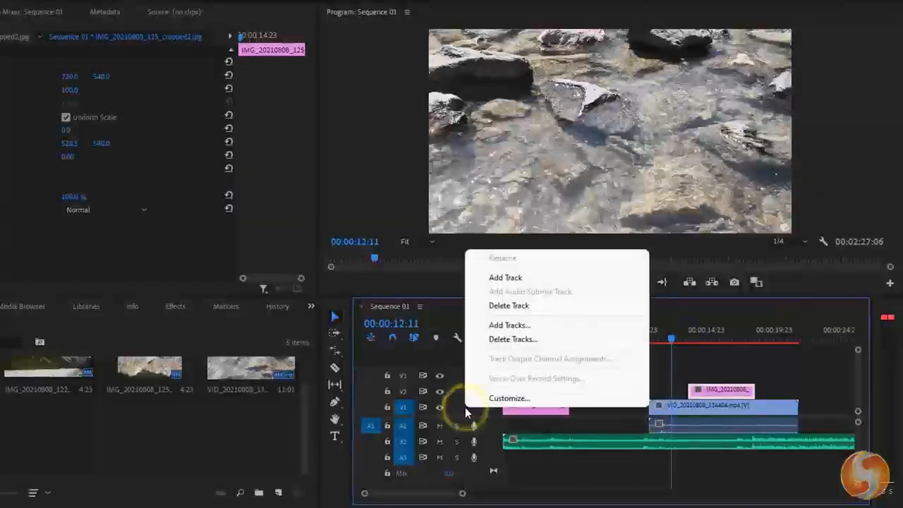
click(543, 327)
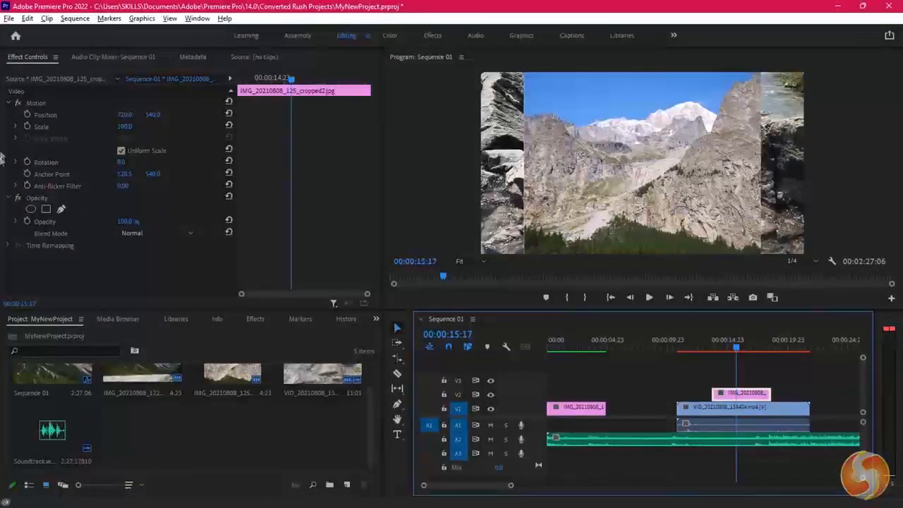
Toggle the V2 mountain image's Motion effect off and on, and reset its Scale to the default value
click(30, 59)
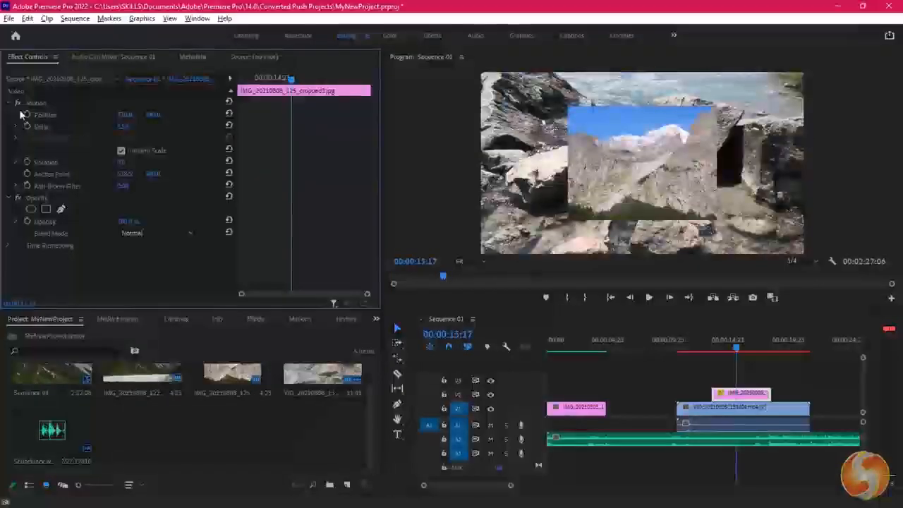
click(19, 104)
click(18, 103)
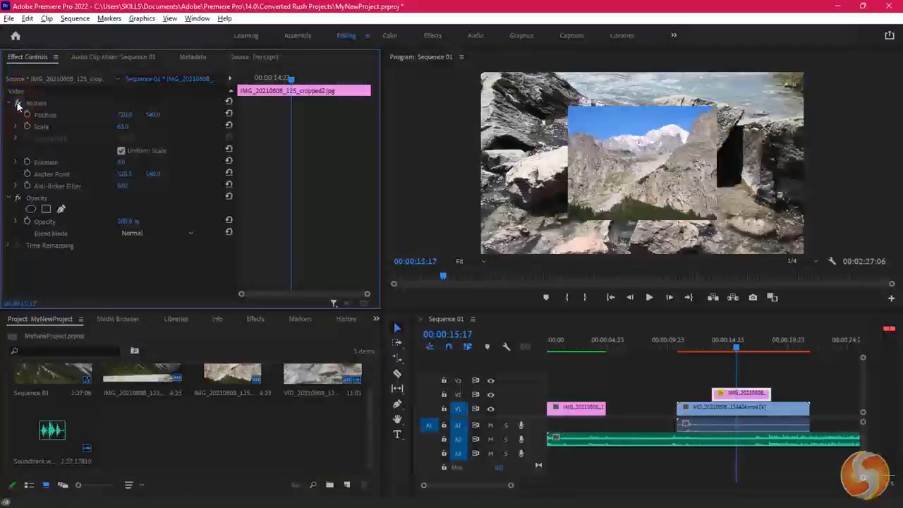
click(18, 103)
click(17, 104)
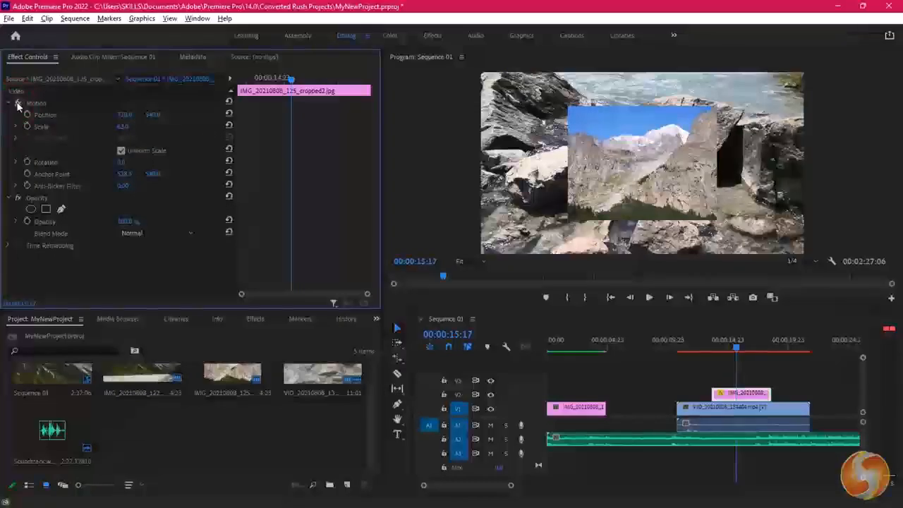
click(229, 127)
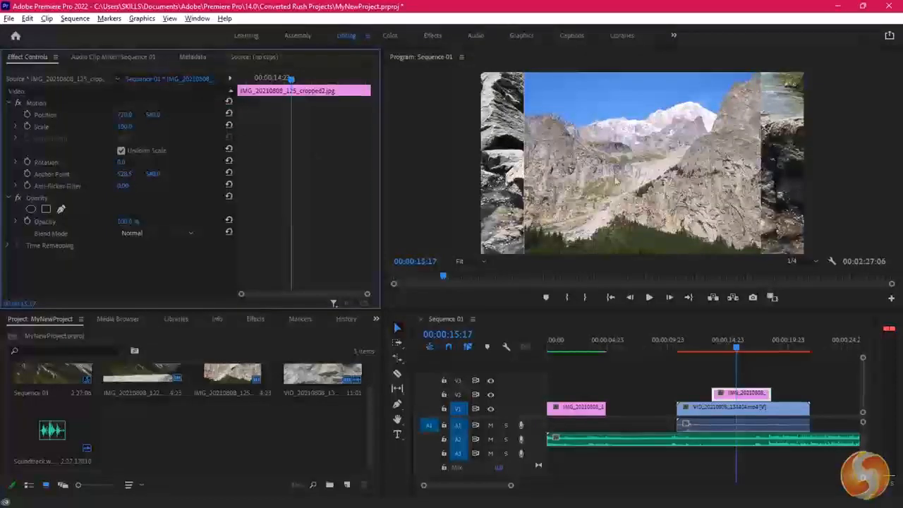
Select the V1 video, the soundtrack and the first V1 image in turn to compare their effect properties
click(709, 409)
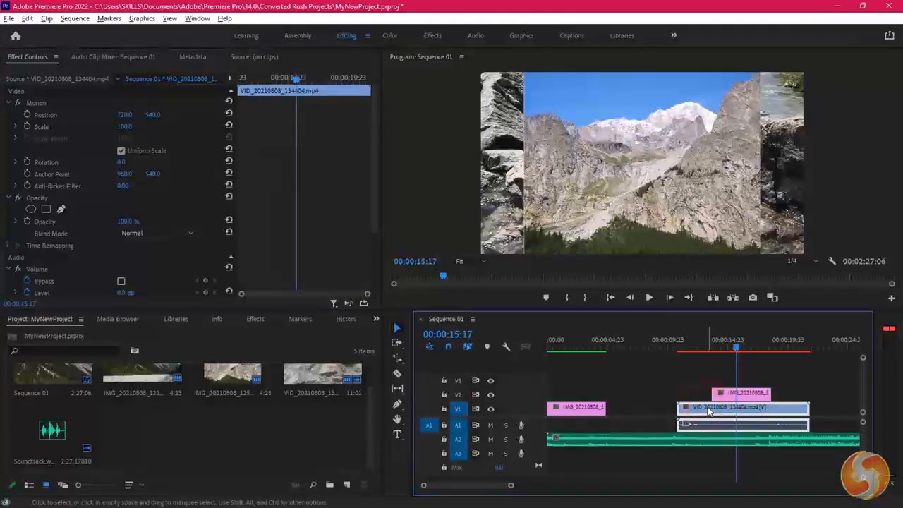
click(613, 443)
click(586, 408)
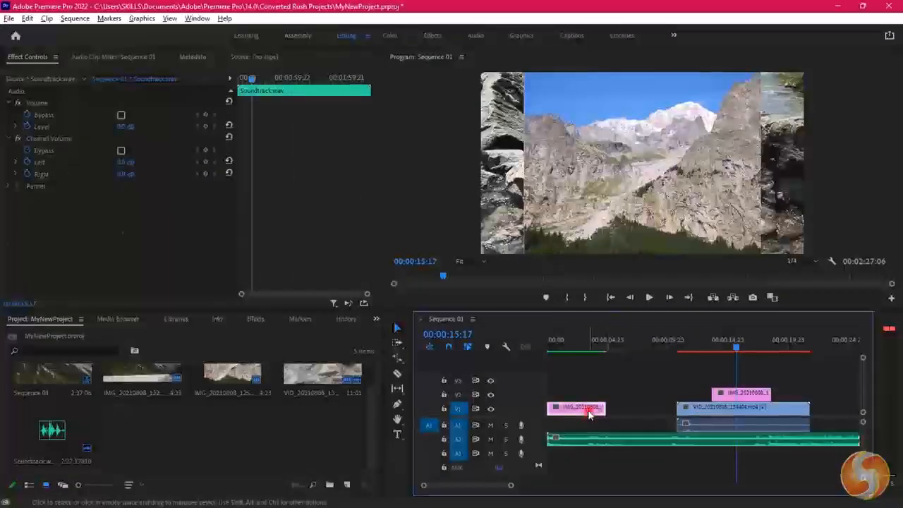
Set the V2 mountain image's horizontal Position to 729 and its Scale to 58
click(721, 393)
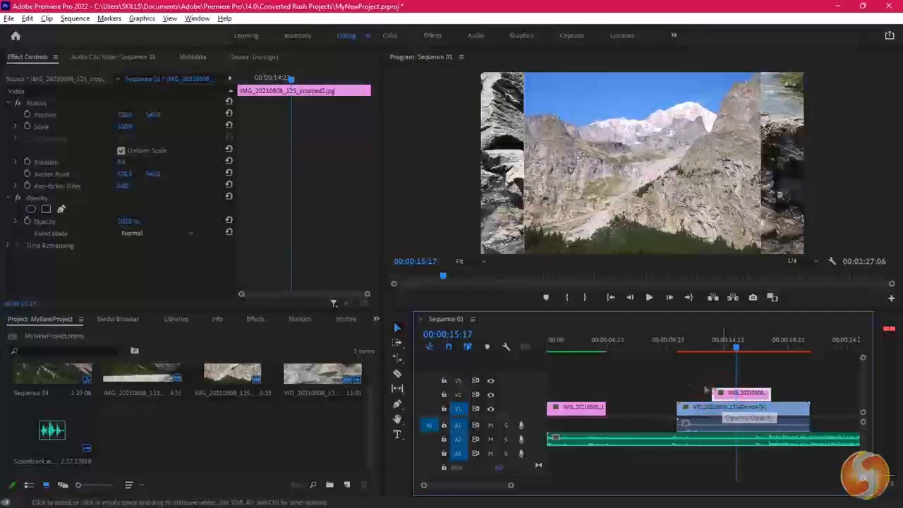
drag(124, 114, 42, 115)
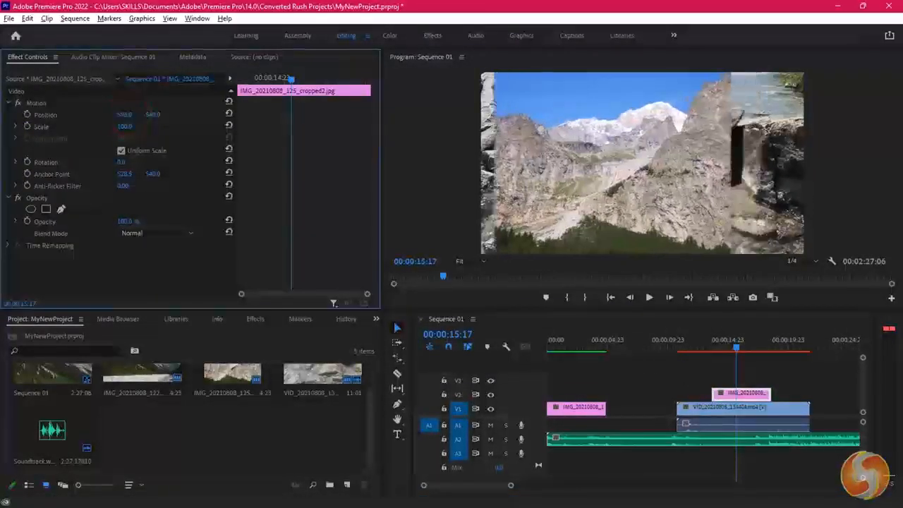
click(123, 128)
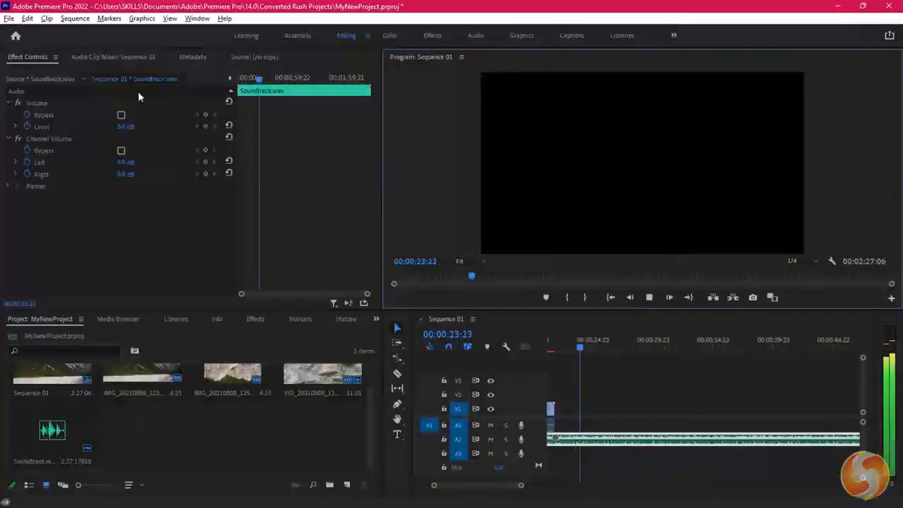
Adjust the Soundtrack clip's volume Level and left Channel Volume while the sequence plays
click(123, 127)
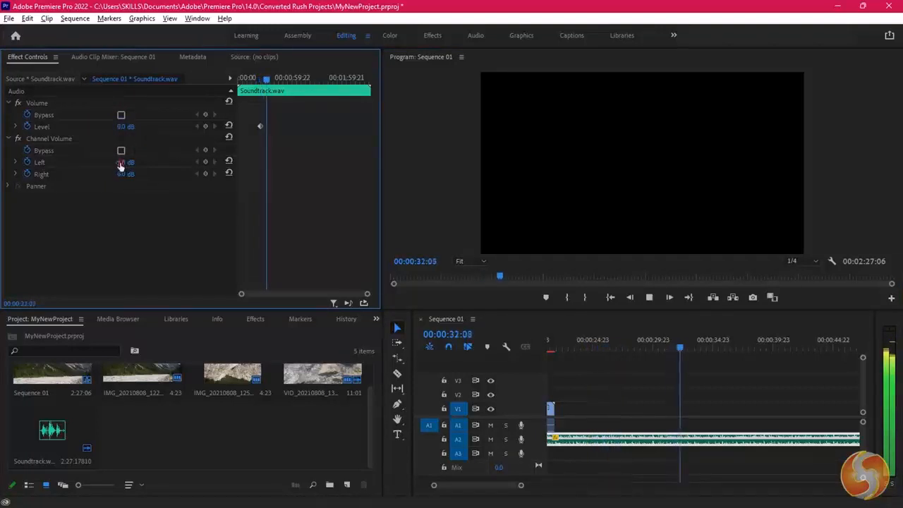
drag(121, 163, 175, 163)
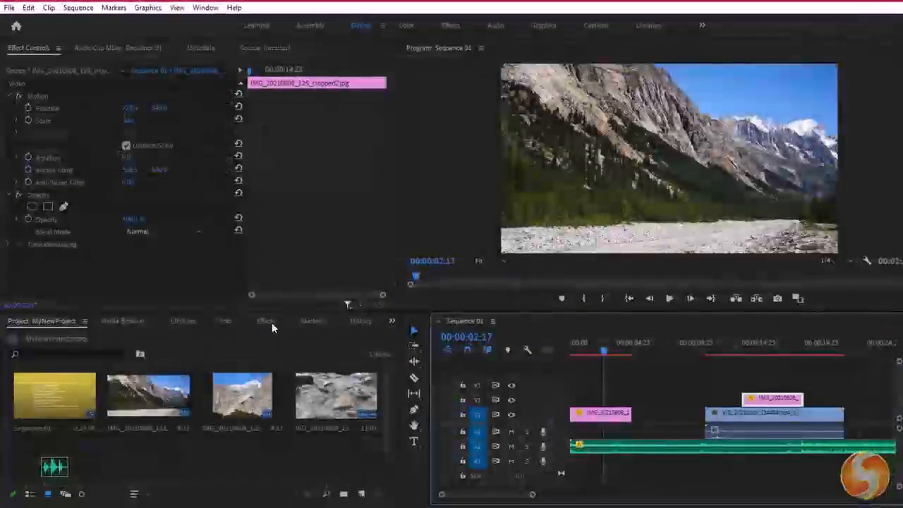
Apply the Lens Flare video effect from the Generate group to the first image on track V1
click(274, 323)
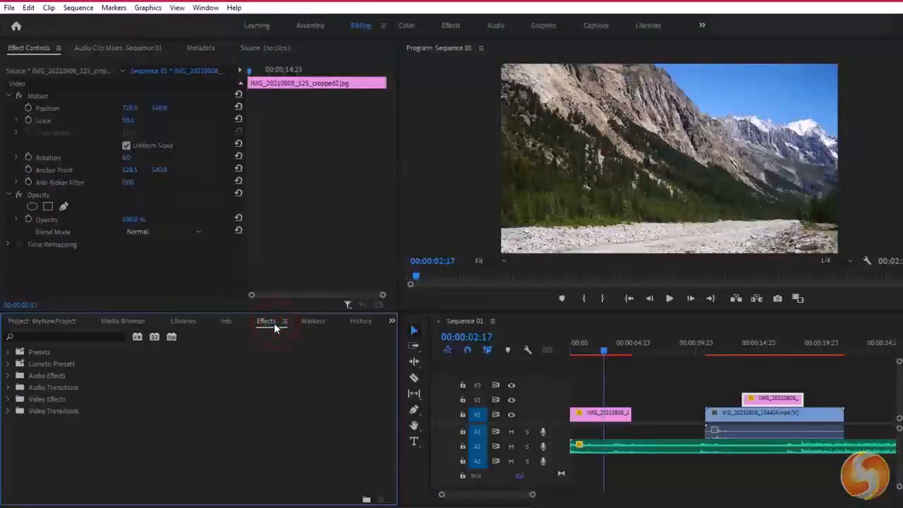
click(8, 399)
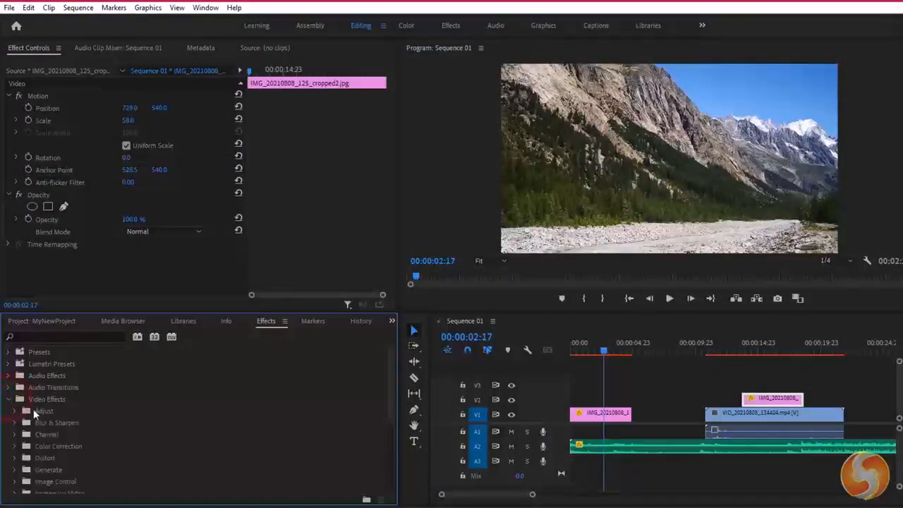
scroll(63, 395, down, 1)
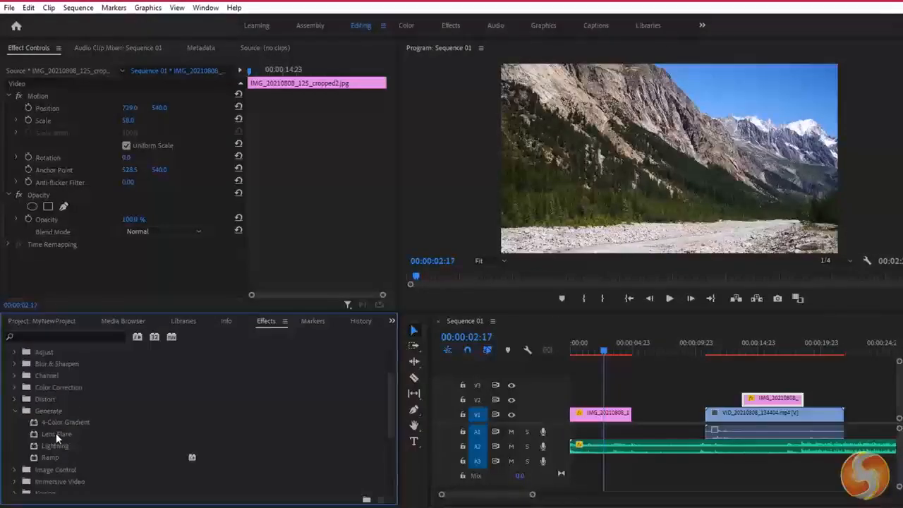
drag(55, 433, 230, 437)
drag(572, 415, 590, 414)
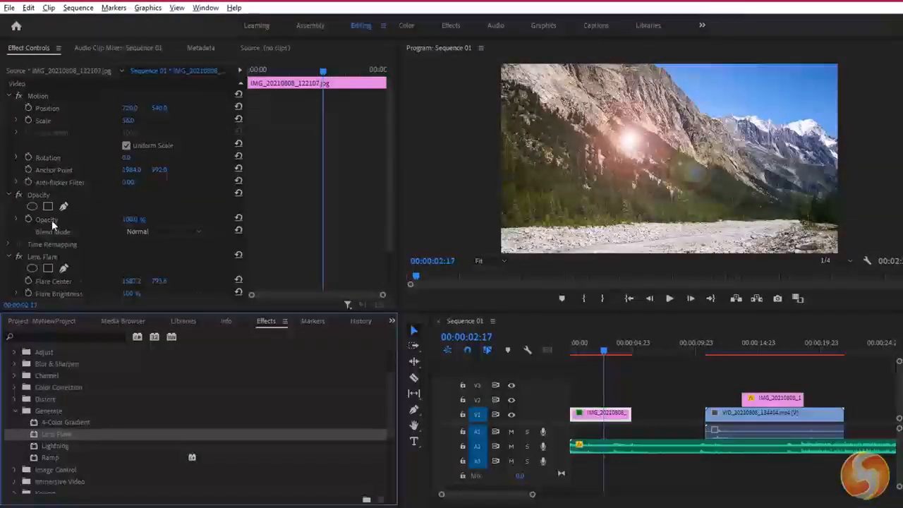
Move the lens flare's center to about 3292, 13 in the sky and raise its Flare Brightness
scroll(51, 220, down, 2)
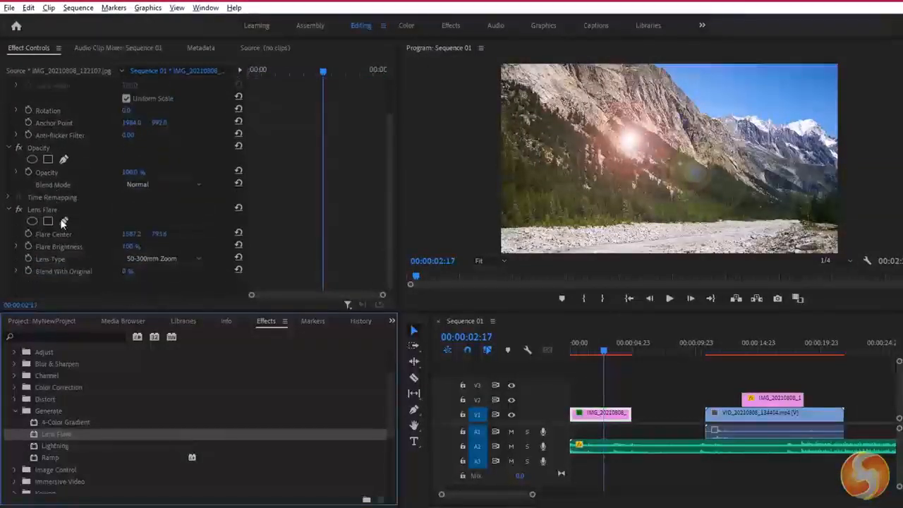
click(19, 205)
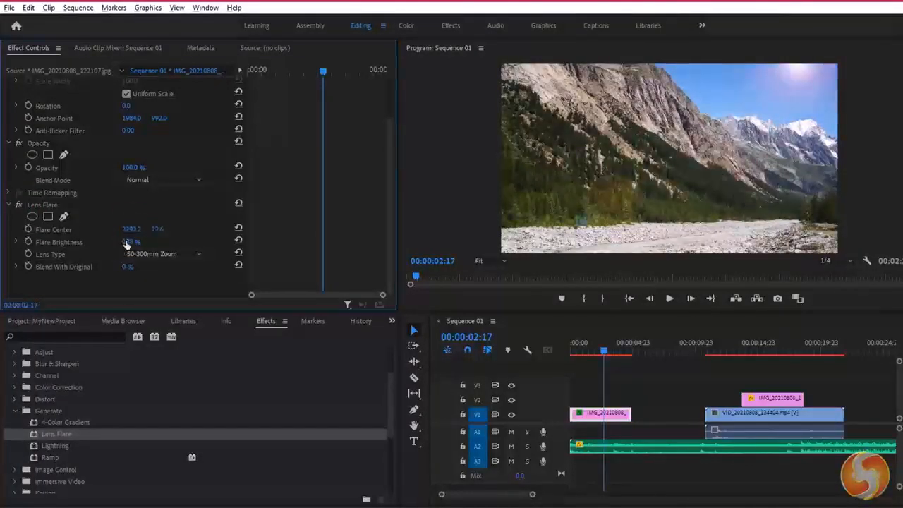
drag(131, 240, 148, 241)
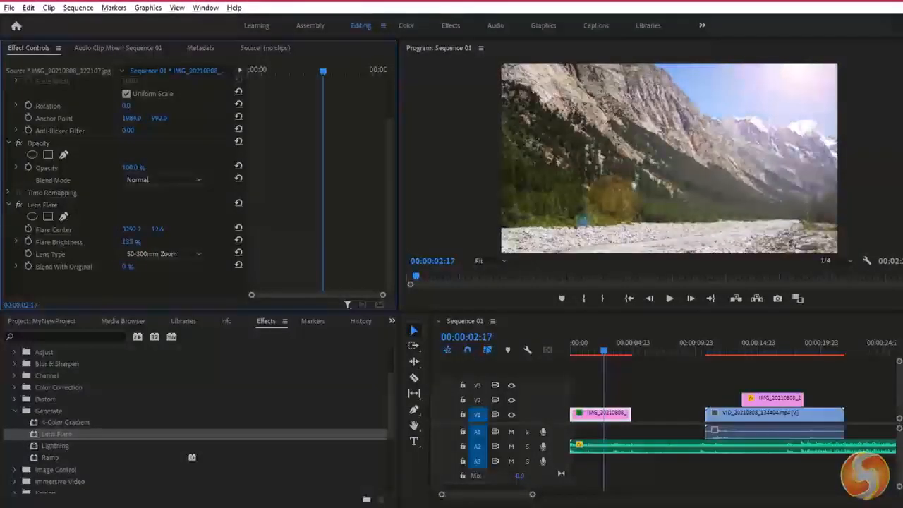
Remove the Lens Flare effect from the first image on track V1
right_click(92, 206)
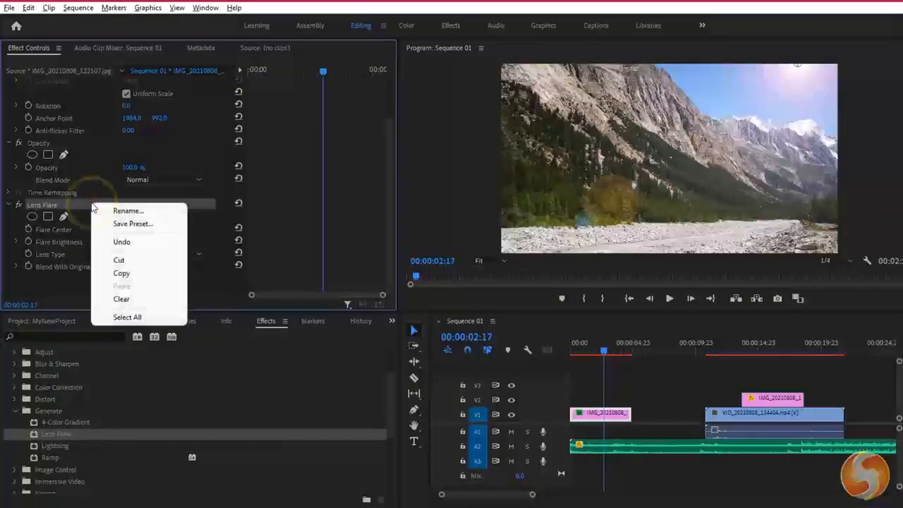
click(135, 302)
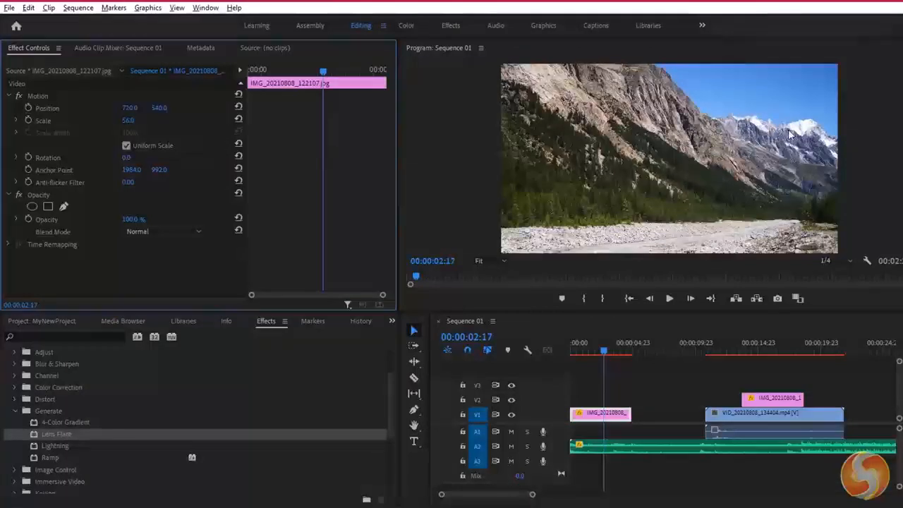
Show the Lumetri Color options and set the V1 image's white balance to Temperature -1.6 and Tint -3.3
click(209, 9)
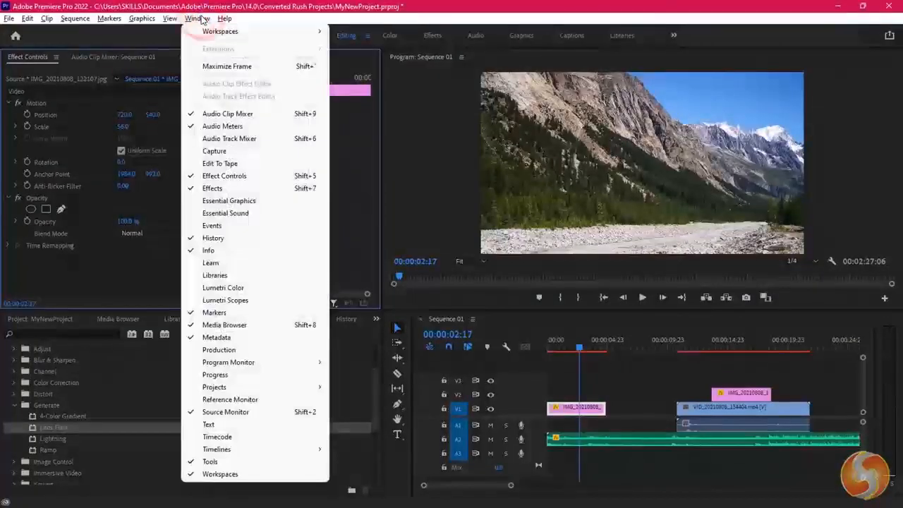
click(255, 288)
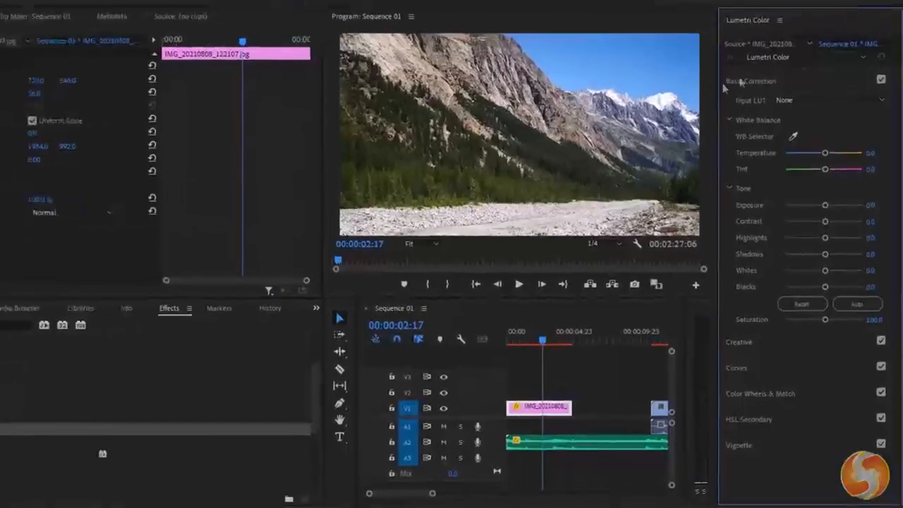
drag(824, 153, 827, 154)
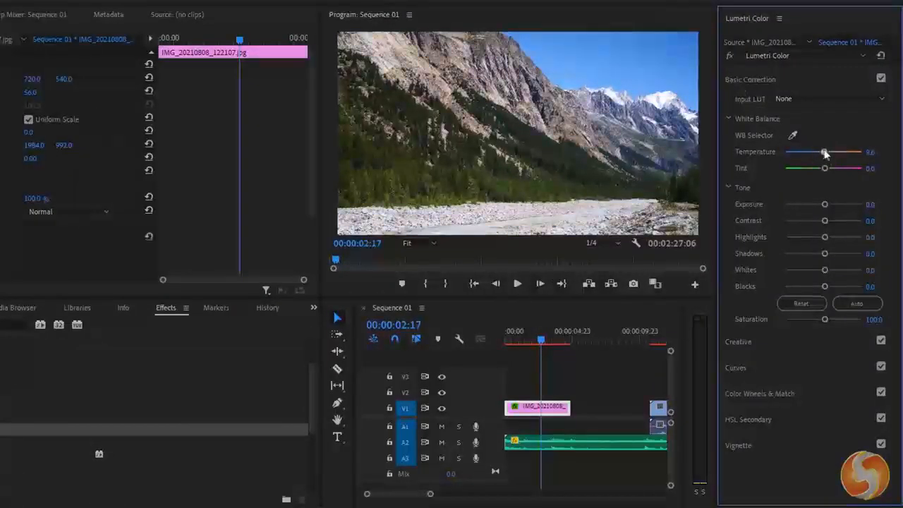
Set the V1 image's tone to Exposure 0.6, Contrast -11.5, Highlights 24.6, Shadows -1.6, Whites 37.7 and Blacks -44.2, and increase its Saturation
drag(824, 204, 838, 221)
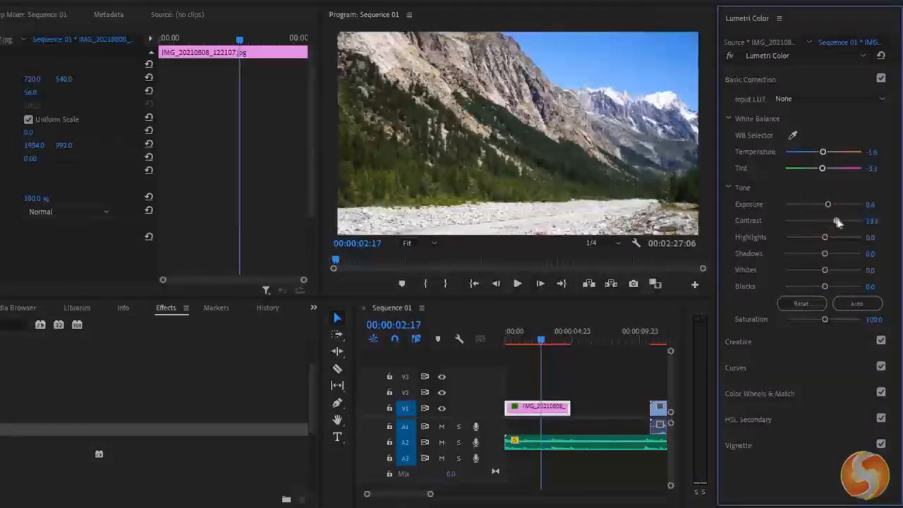
drag(824, 254, 808, 287)
mouse_move(825, 319)
mouse_down()
mouse_move(787, 322)
mouse_move(832, 324)
mouse_up()
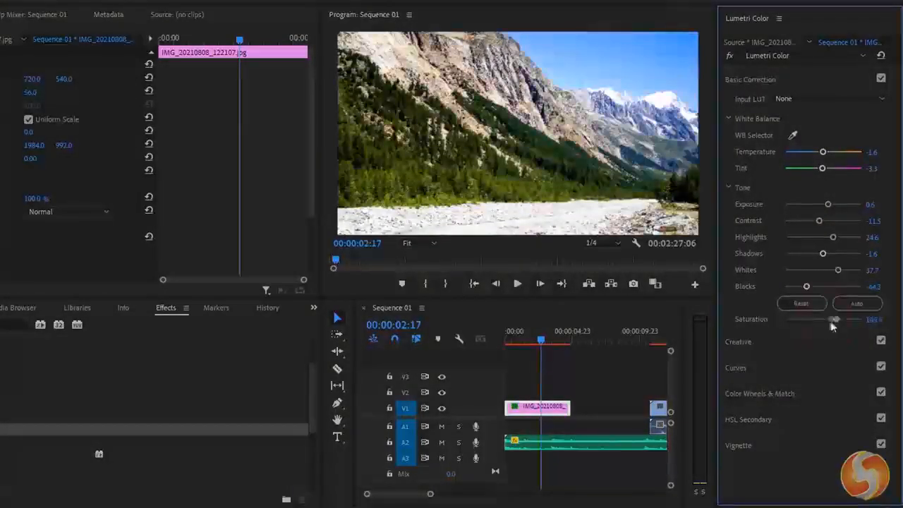
Look through the Creative, Curves and Color Wheels & Match sections of Lumetri Color
click(786, 346)
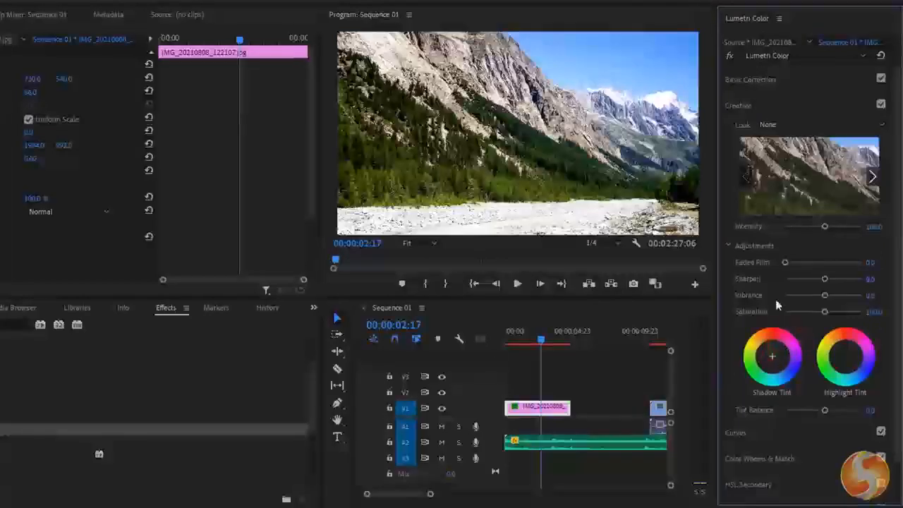
click(788, 424)
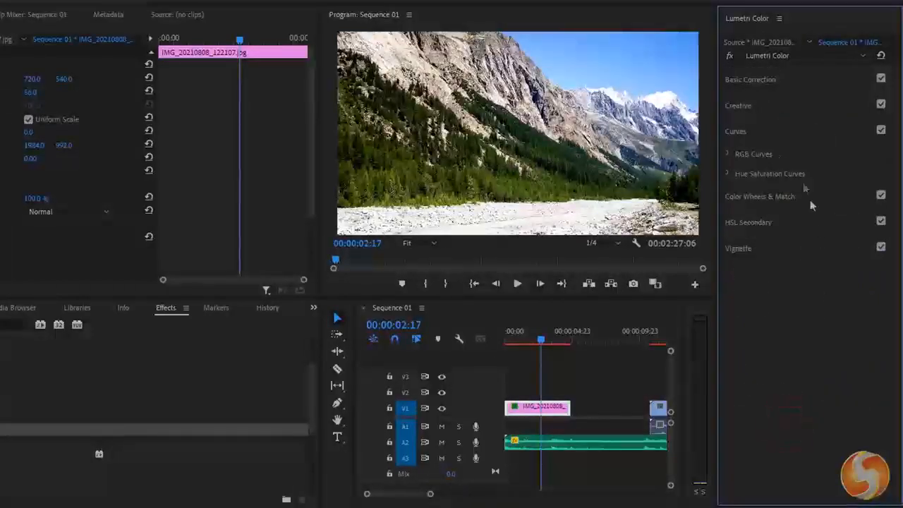
click(742, 155)
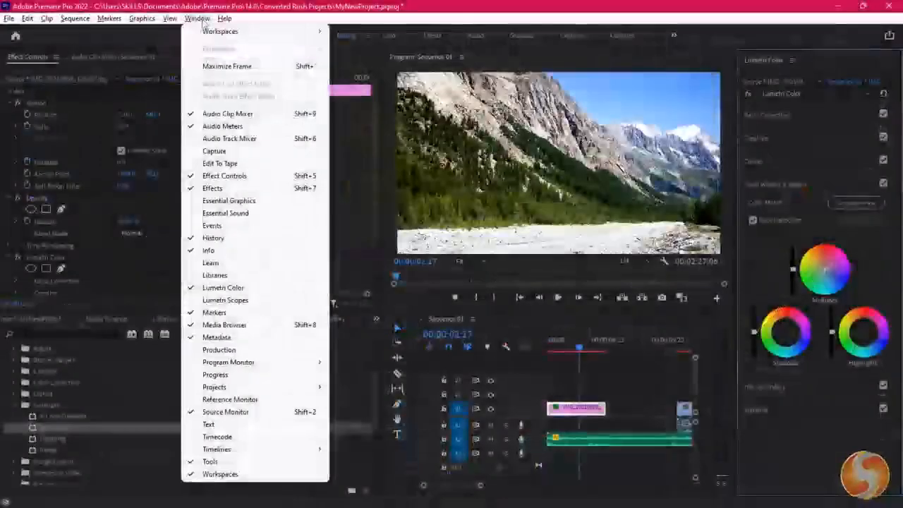
Show the Essential Sound options for the Soundtrack clip and examine the available audio type tags
click(233, 213)
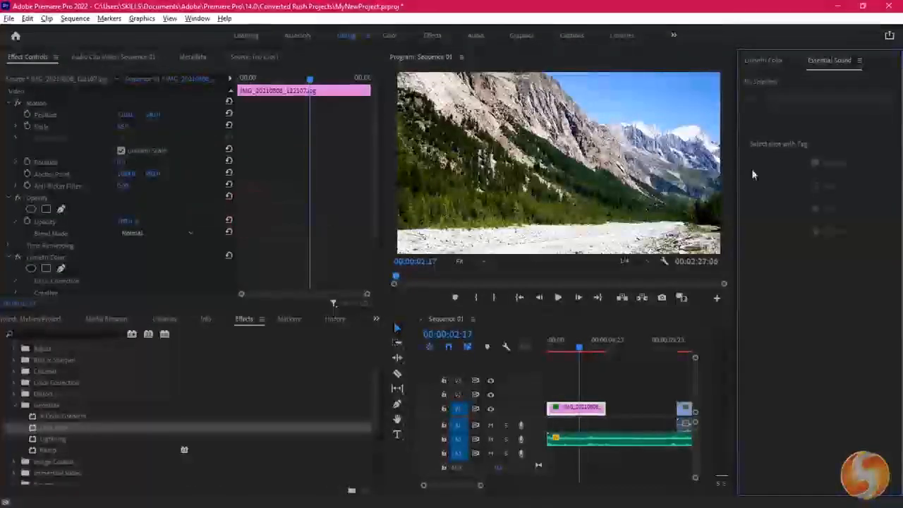
click(590, 446)
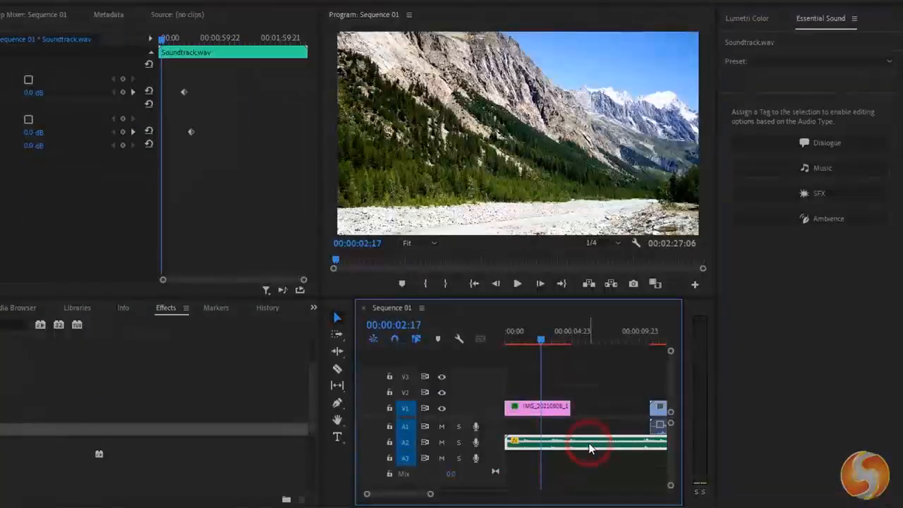
click(831, 171)
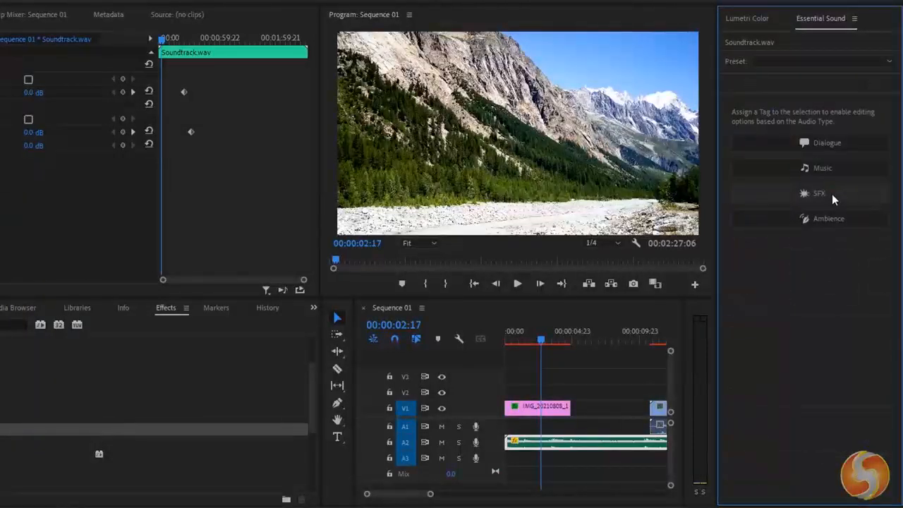
click(833, 194)
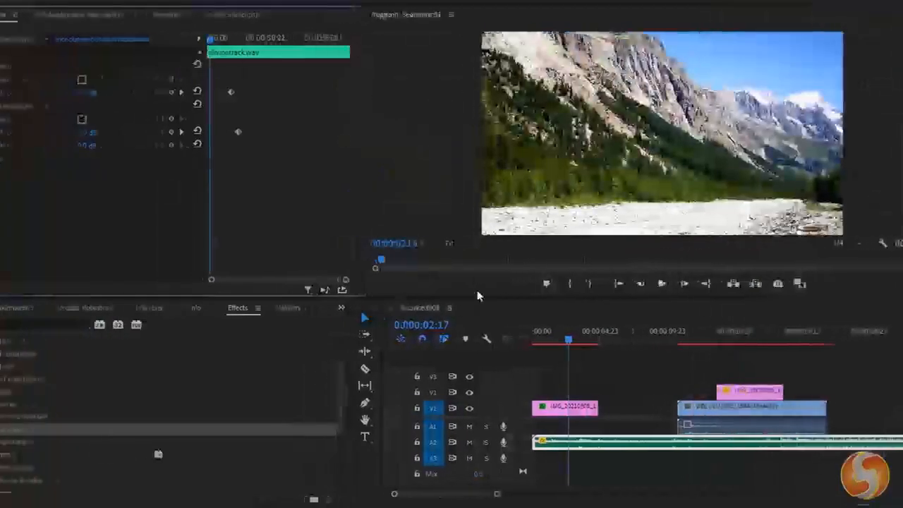
Apply the Clock Wipe transition to the start of the V1 video clip and preview it in playback
scroll(42, 431, down, 3)
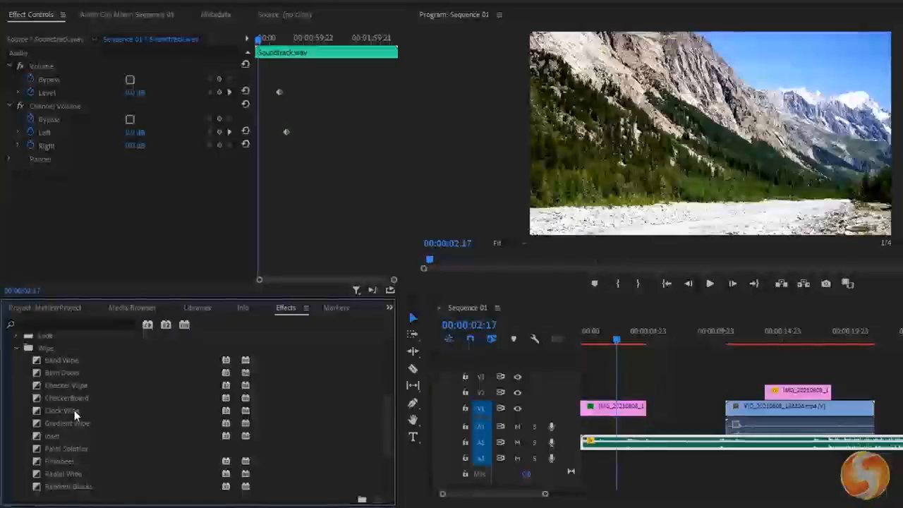
drag(73, 410, 733, 409)
click(720, 341)
click(710, 283)
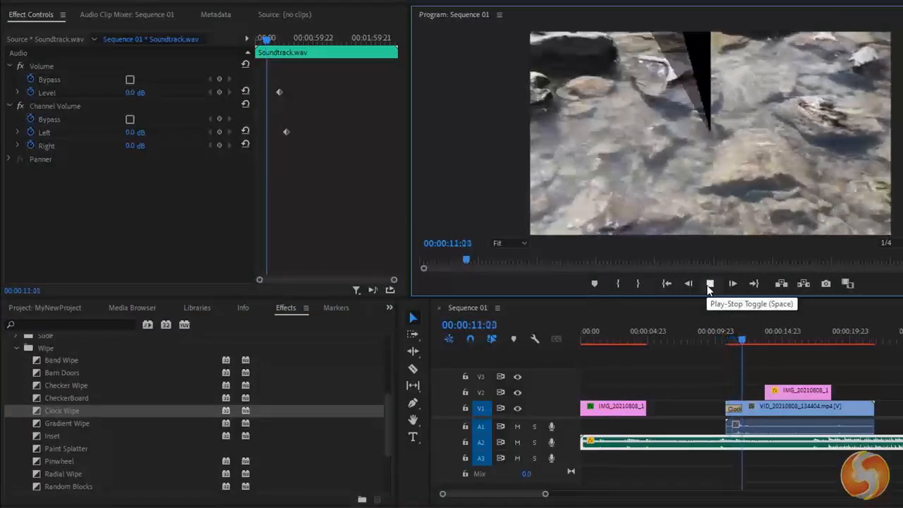
click(710, 283)
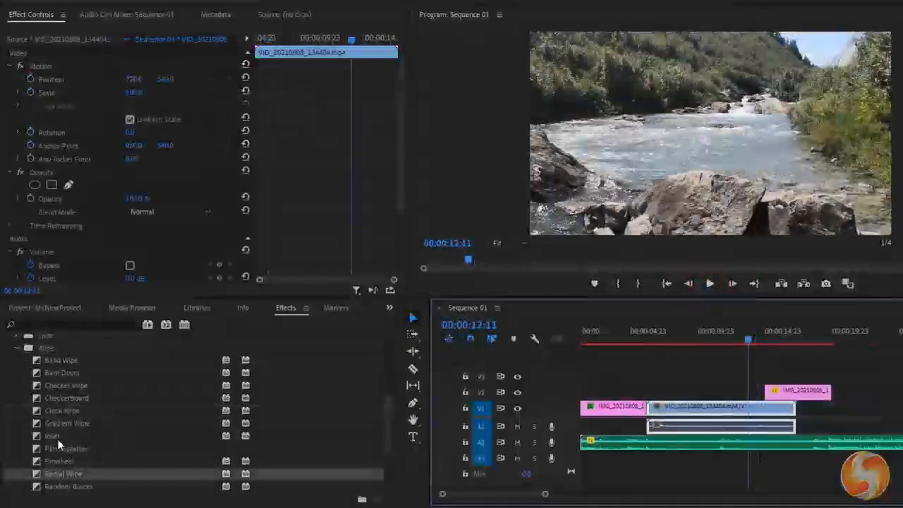
Apply the Inset wipe transition to the start of the V1 video clip and preview it in playback
click(56, 436)
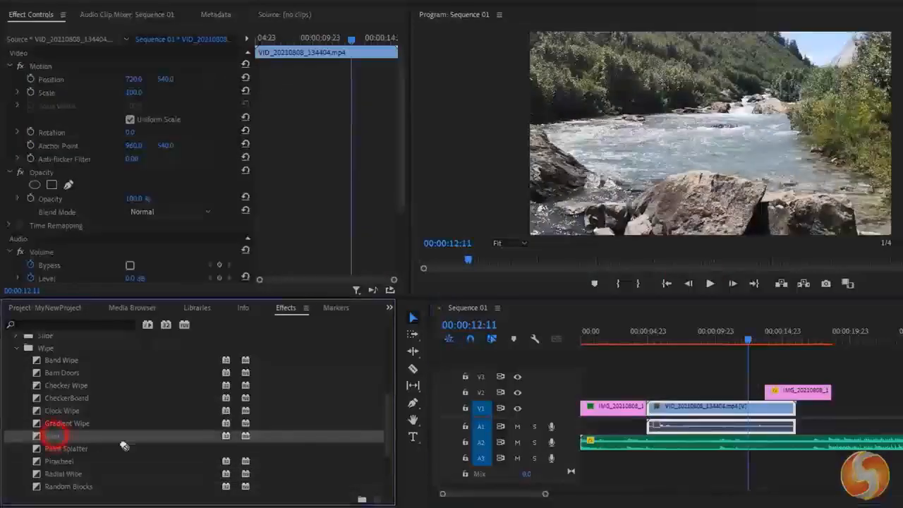
drag(625, 389, 647, 409)
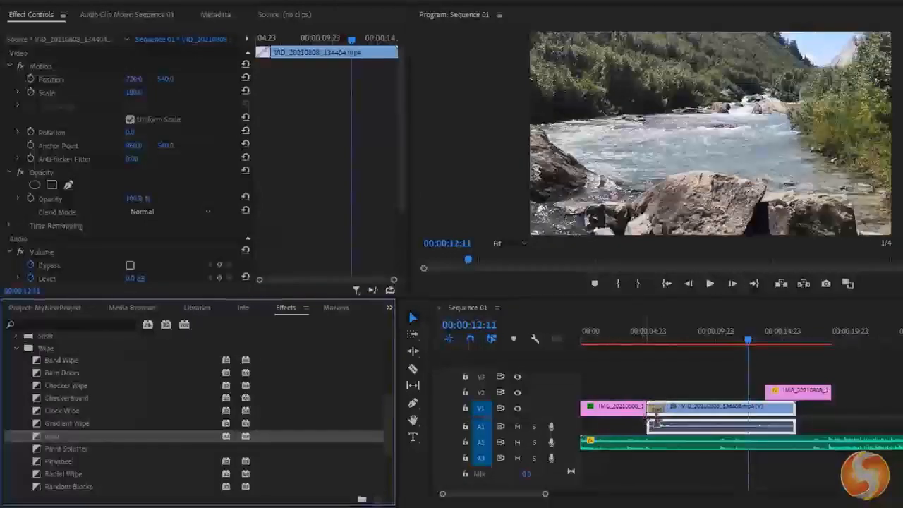
click(646, 332)
key(space)
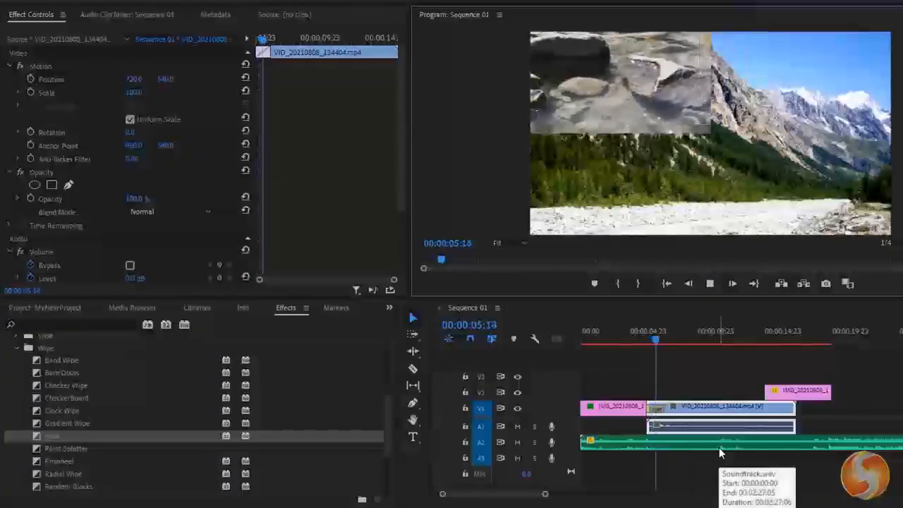
click(710, 283)
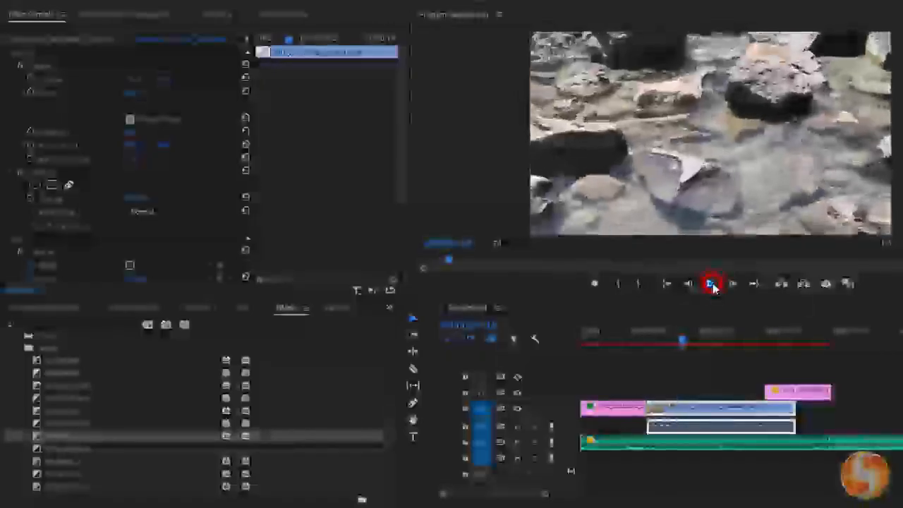
Lengthen the Inset transition on V1 to a duration of 00:00:02:16 and play it back
click(654, 408)
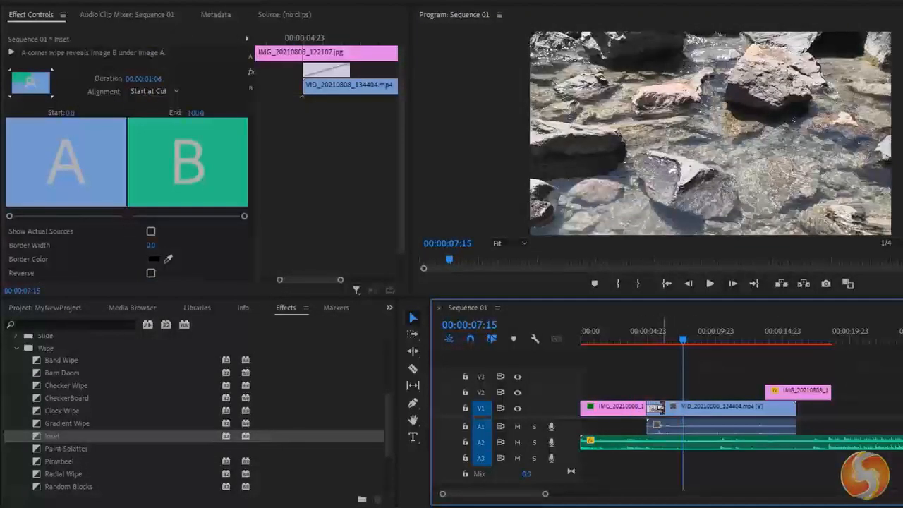
drag(661, 408, 679, 408)
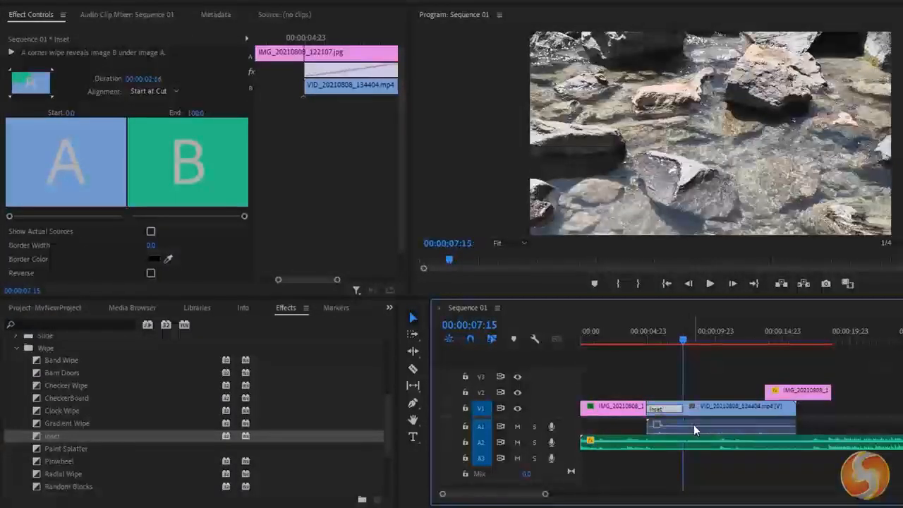
key(Up)
key(space)
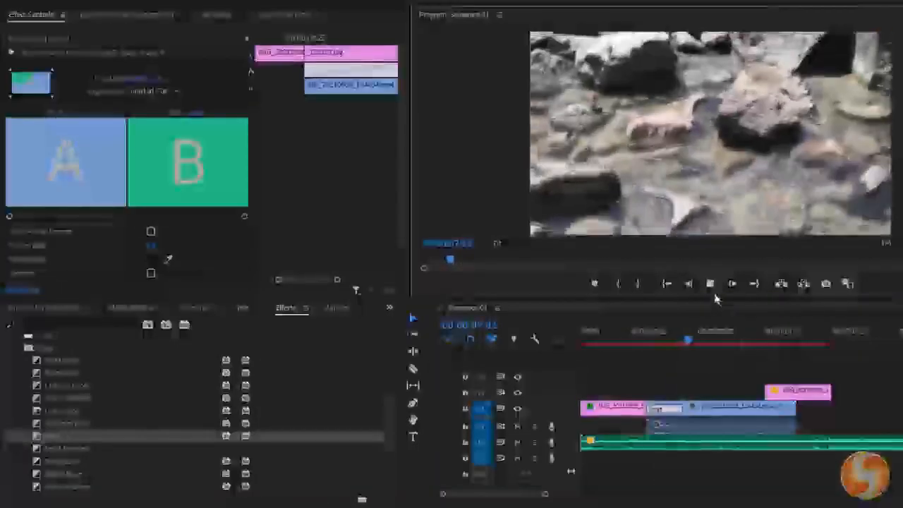
click(712, 284)
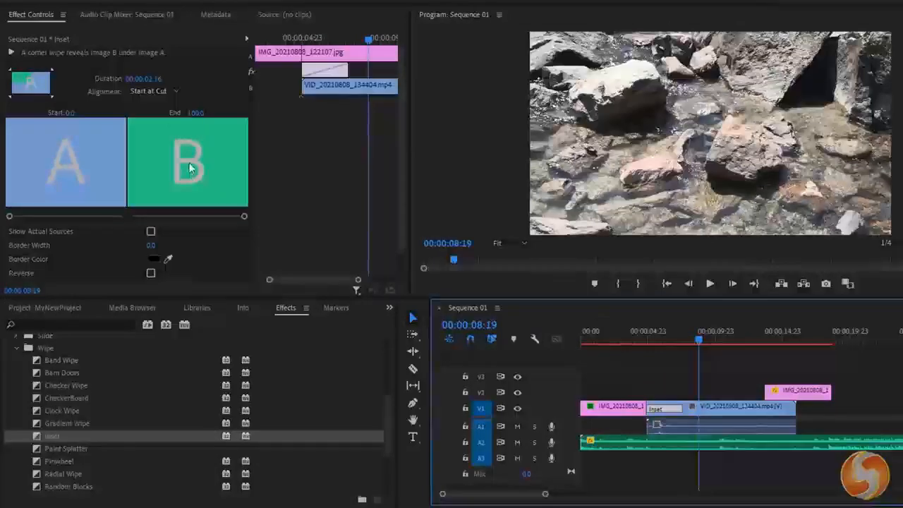
Set the Inset transition's alignment to Center at Cut, and clear the transition from V1
click(151, 91)
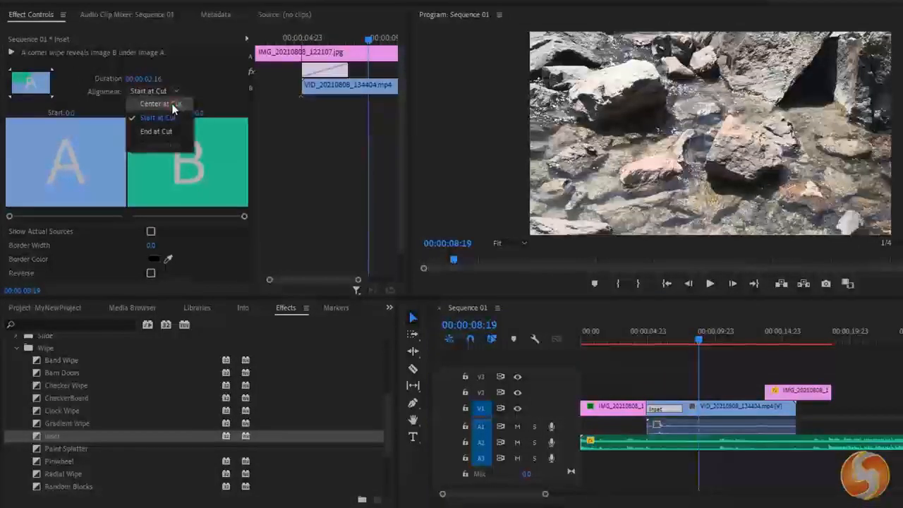
click(171, 104)
scroll(203, 96, down, 2)
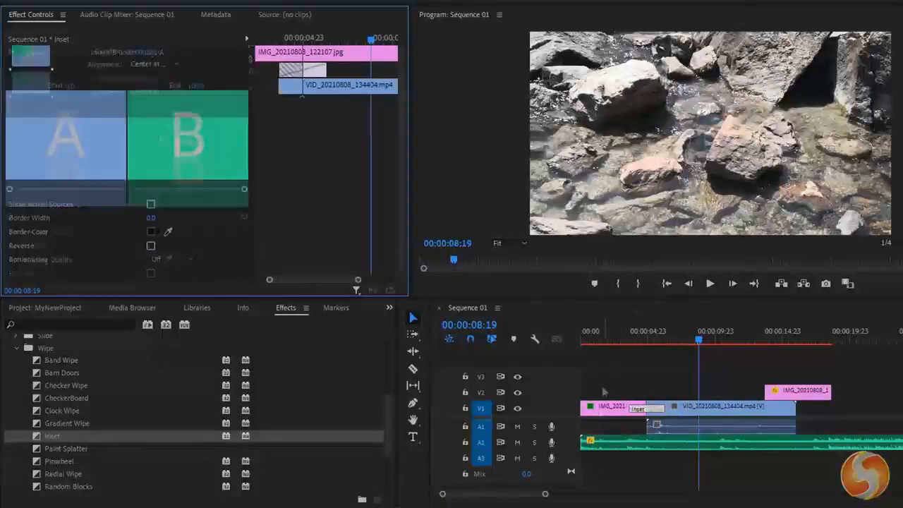
click(653, 412)
right_click(654, 410)
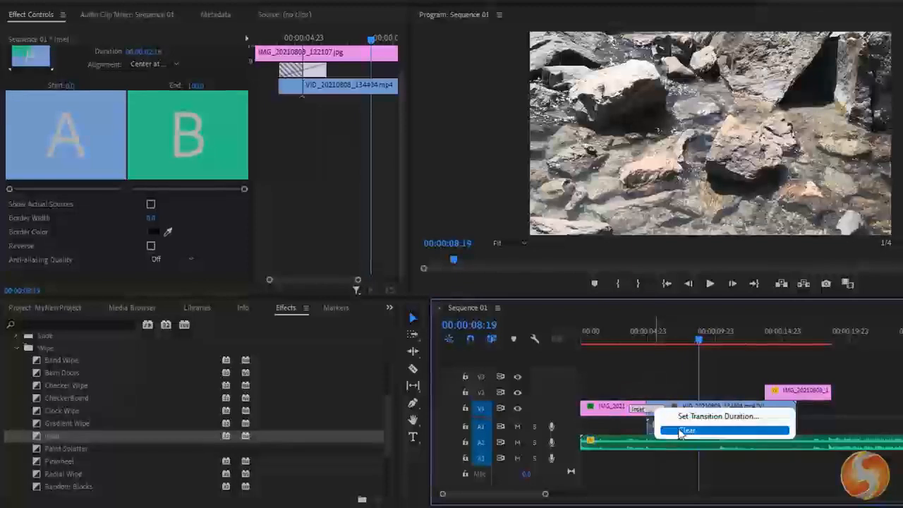
click(681, 430)
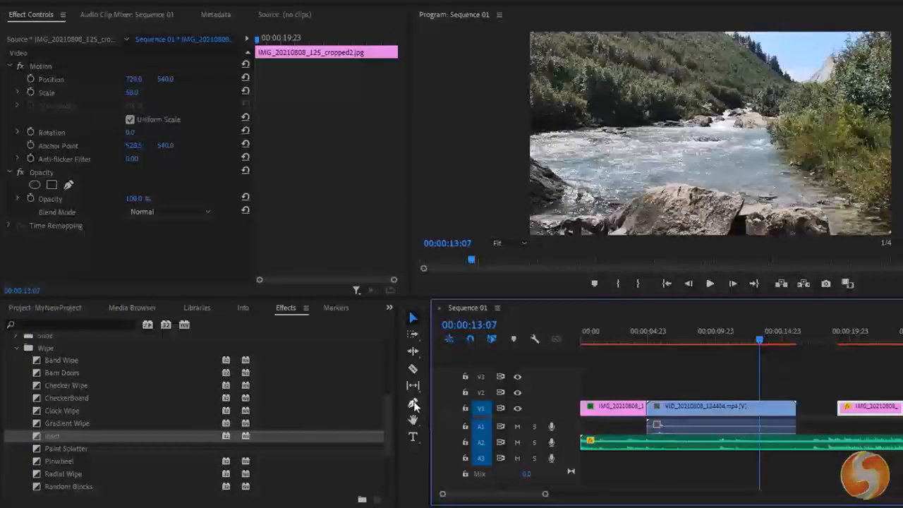
Draw a rectangle over the river in the left half of the frame at 00:00:13:07 with the Rectangle tool
click(414, 404)
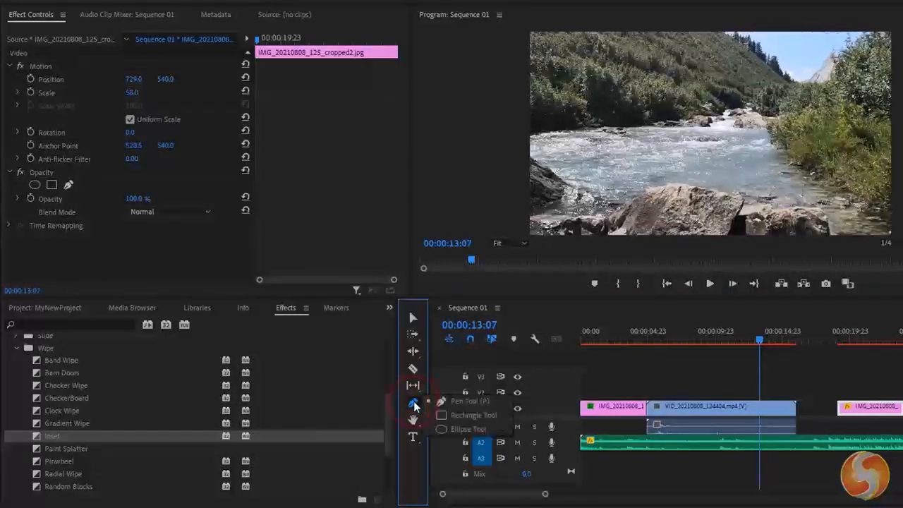
click(463, 415)
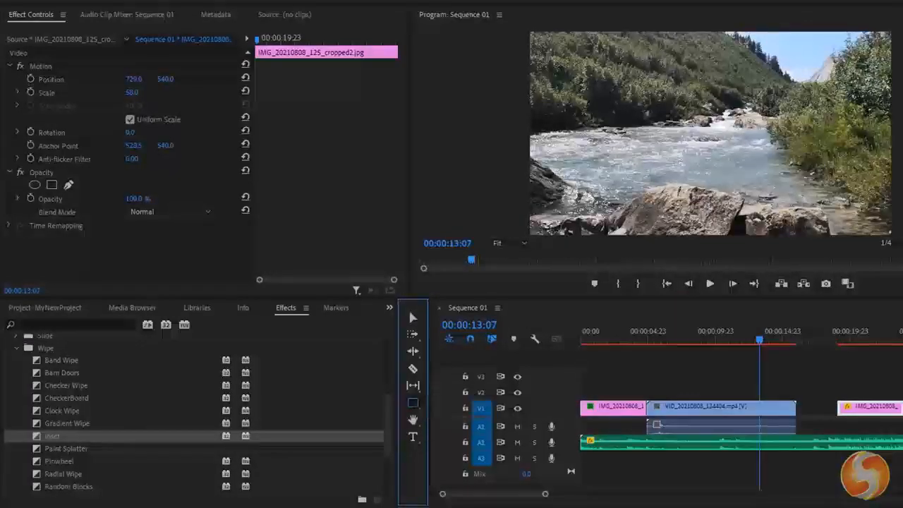
drag(593, 103, 679, 180)
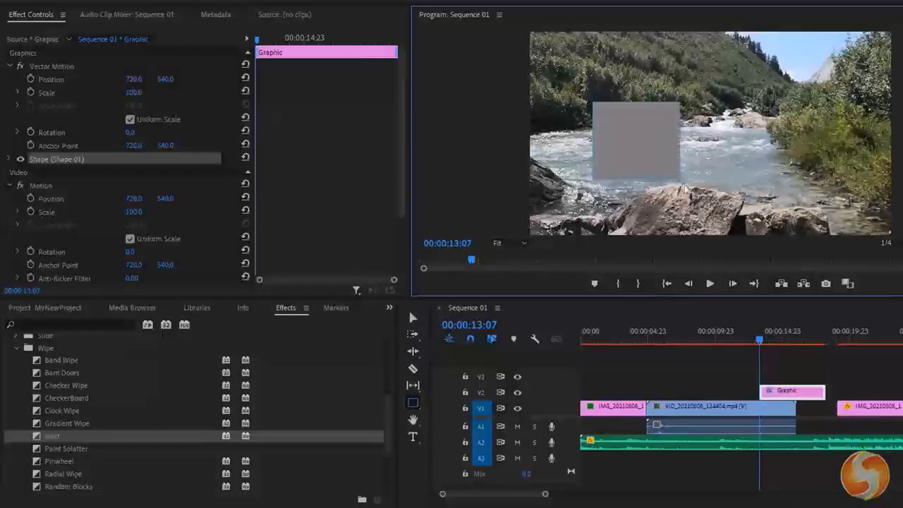
Draw an ellipse in the right part of the frame with the Ellipse tool, beside the rectangle
click(412, 402)
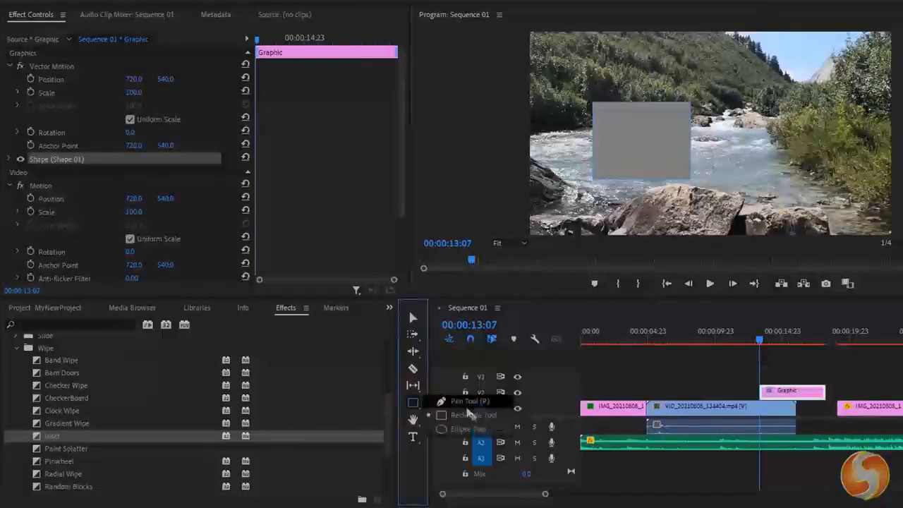
click(483, 426)
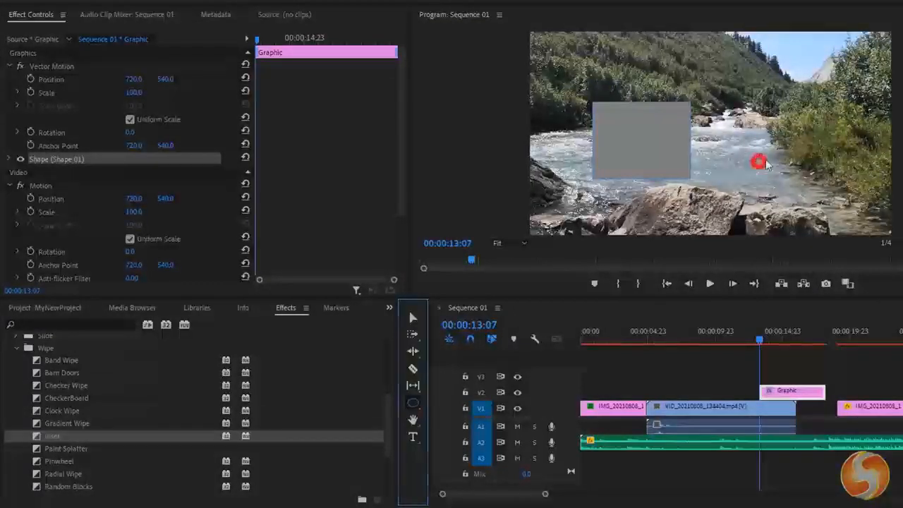
drag(758, 161, 852, 88)
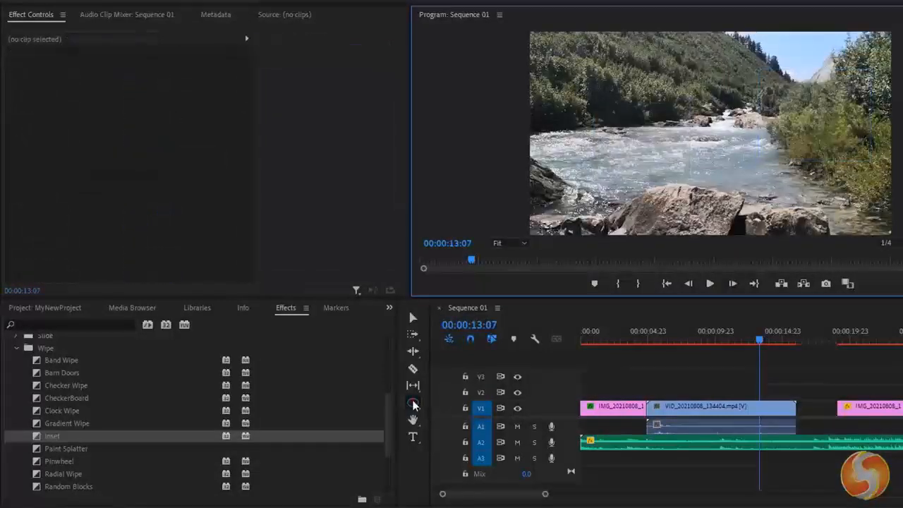
Draw a closed freeform shape with straight and curved edges over the left half of the frame at 00:00:13:07 using the Pen tool
click(414, 404)
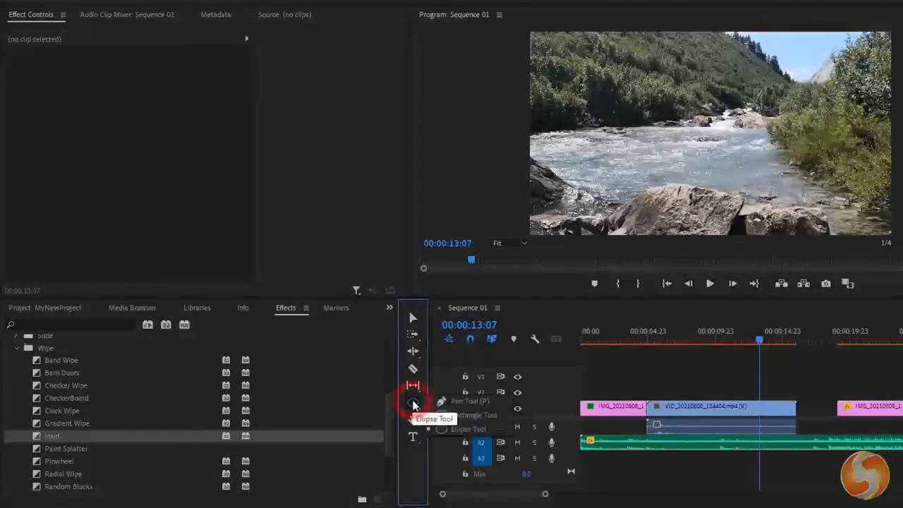
click(456, 400)
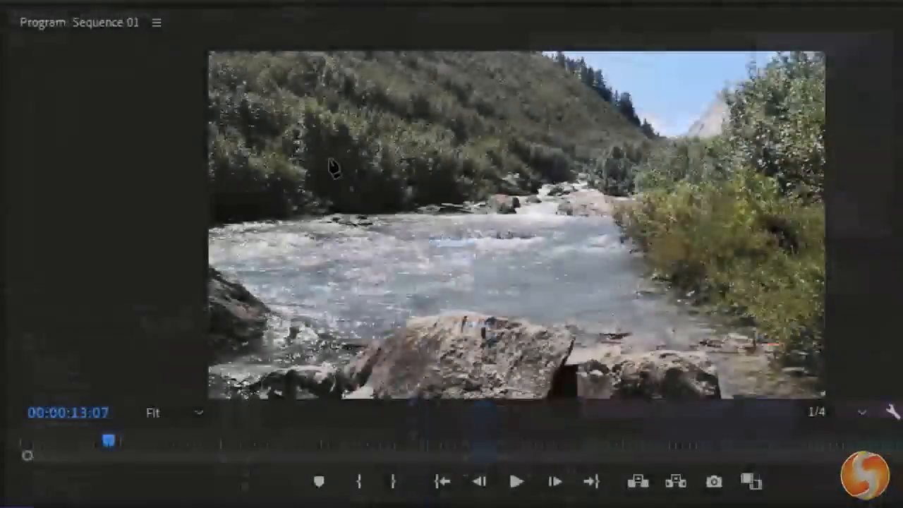
click(327, 159)
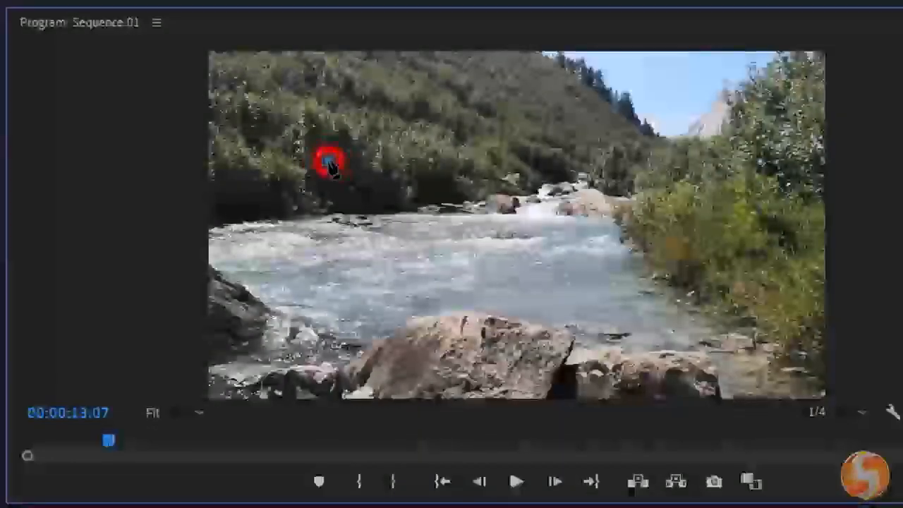
click(322, 260)
click(439, 258)
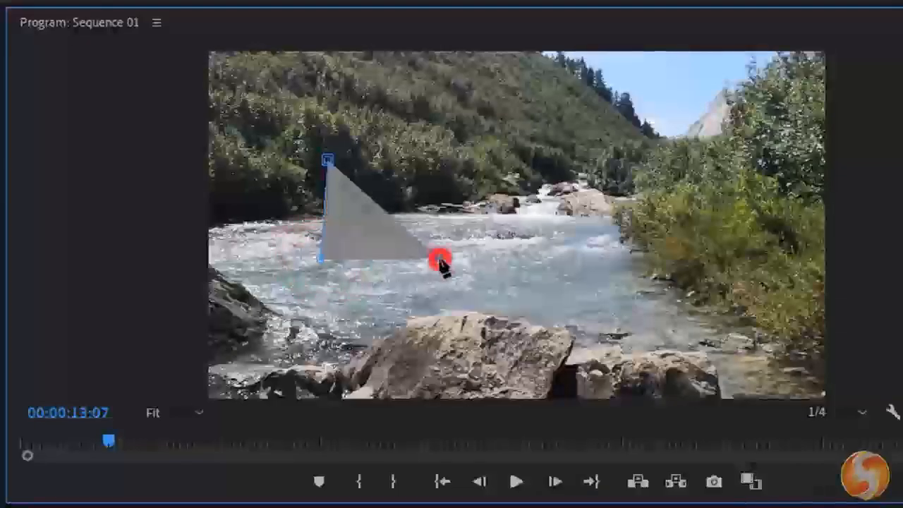
click(500, 187)
drag(460, 125, 282, 100)
click(333, 75)
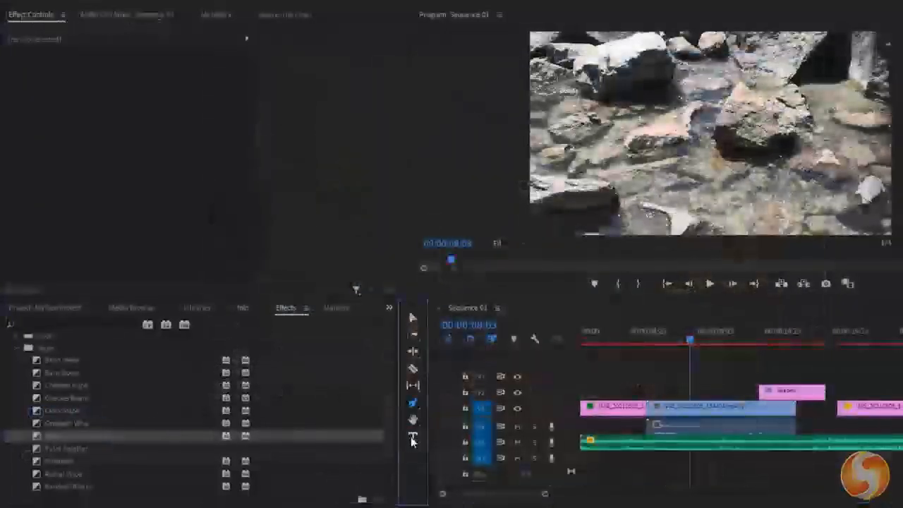
Draw a text box across most of the frame at 00:00:08:03 with the Type tool and enter "Mountains"
click(413, 436)
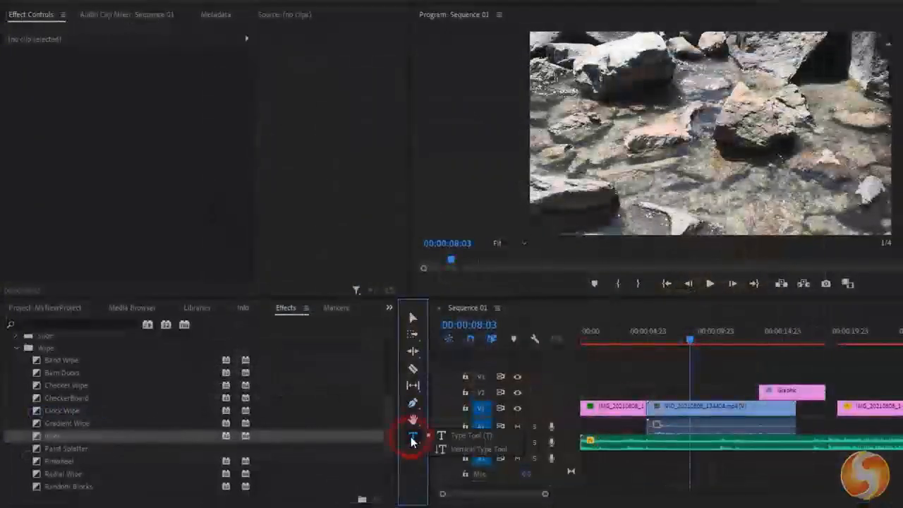
click(471, 435)
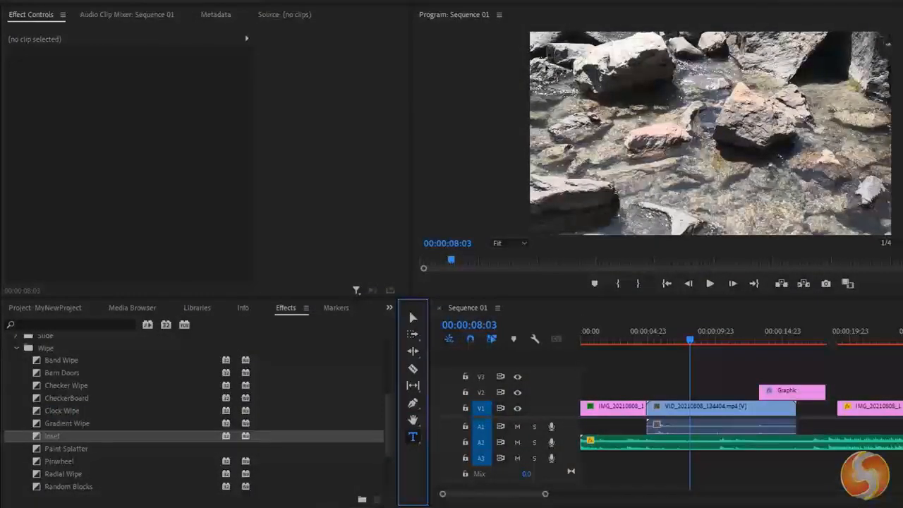
drag(543, 65, 843, 176)
drag(871, 203, 870, 202)
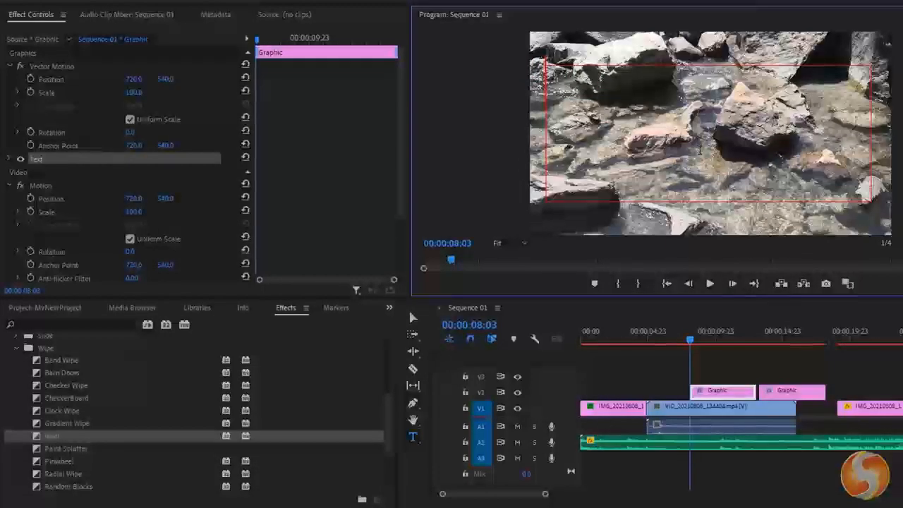
text(Mountains)
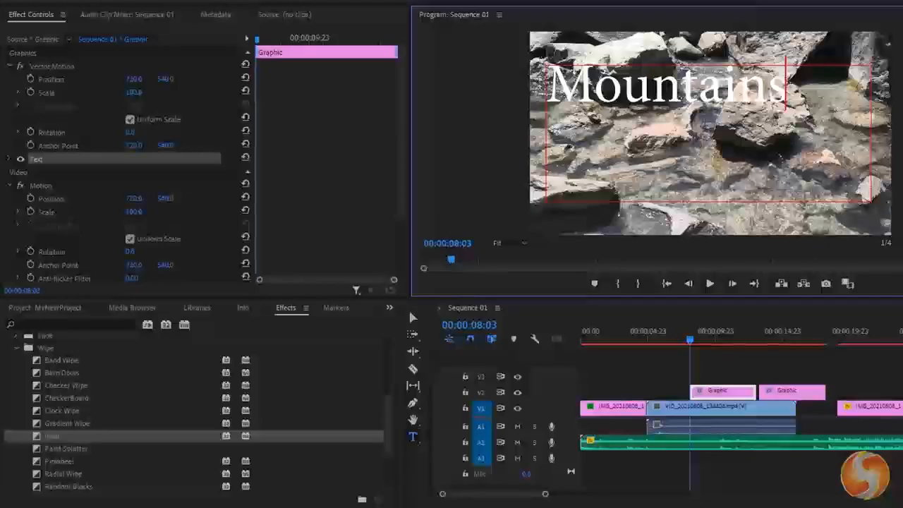
Check the shape graphic at 00:00:15:12, and move the Mountains clip earlier on V2 and lengthen it
click(787, 391)
click(789, 331)
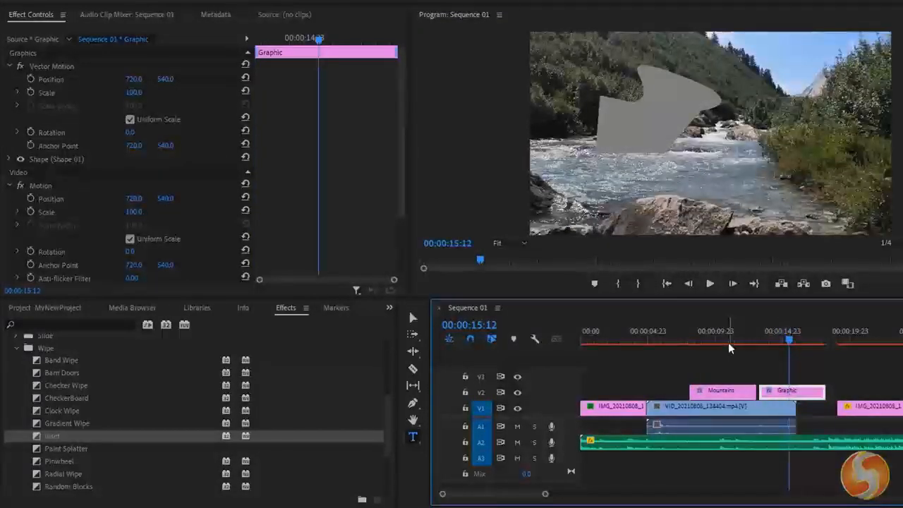
click(729, 345)
mouse_move(741, 392)
mouse_down()
mouse_move(657, 393)
mouse_move(744, 393)
mouse_up()
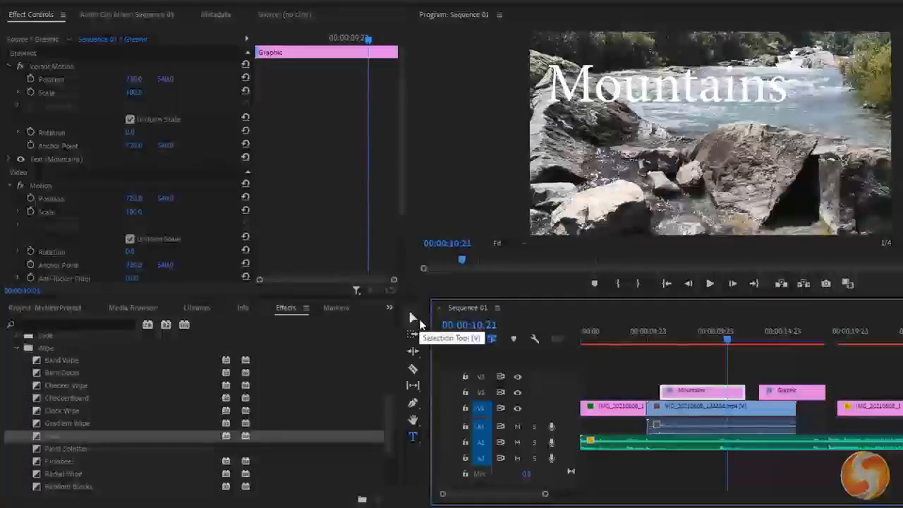
Select the Mountains text in the frame with the Selection tool and shrink its box from the lower-right corner
click(414, 318)
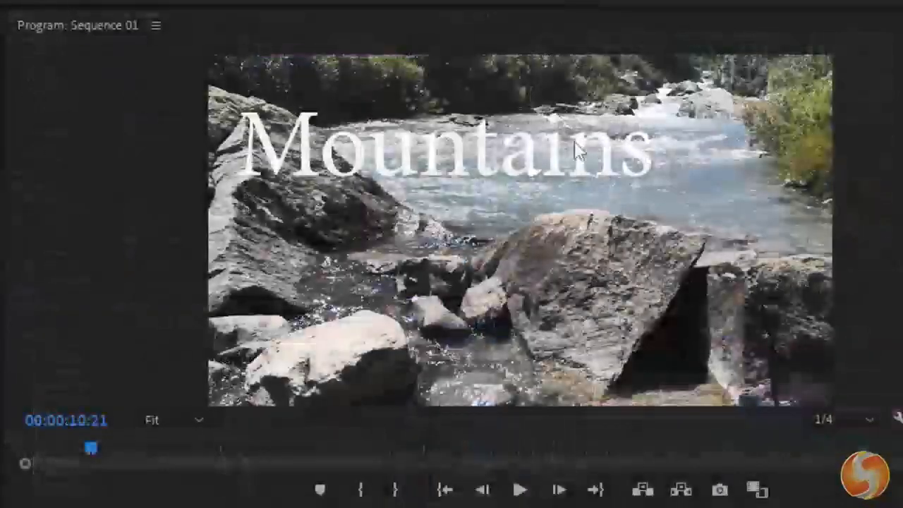
click(730, 78)
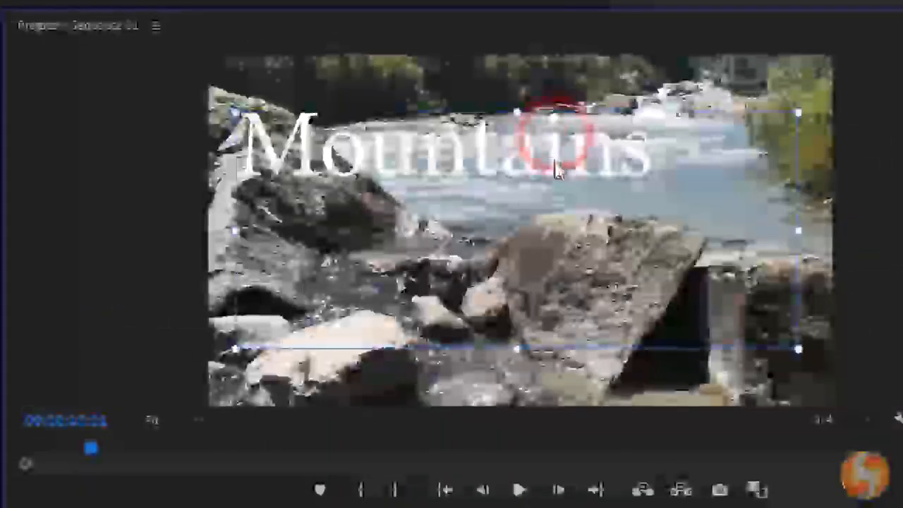
drag(807, 363, 595, 197)
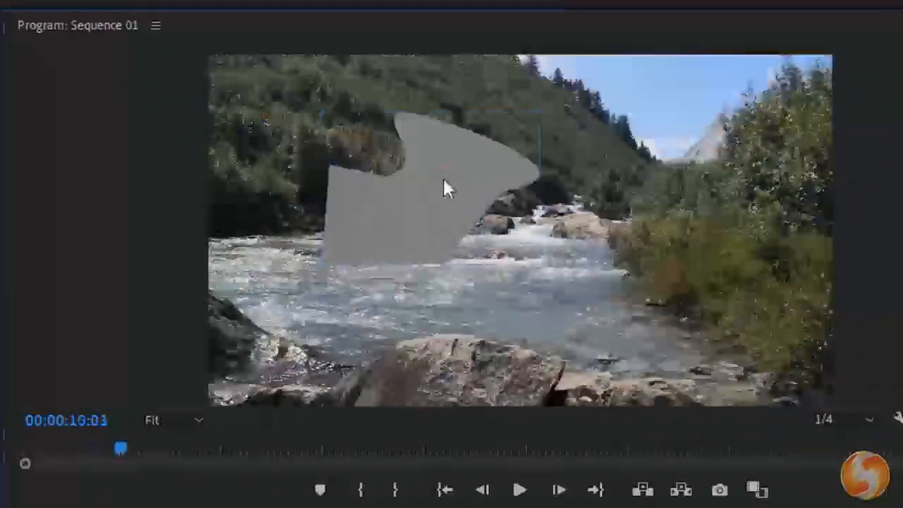
Move the freeform shape toward the right side of the frame and reduce its height from the top edge
click(443, 182)
drag(414, 206, 563, 190)
drag(566, 119, 566, 140)
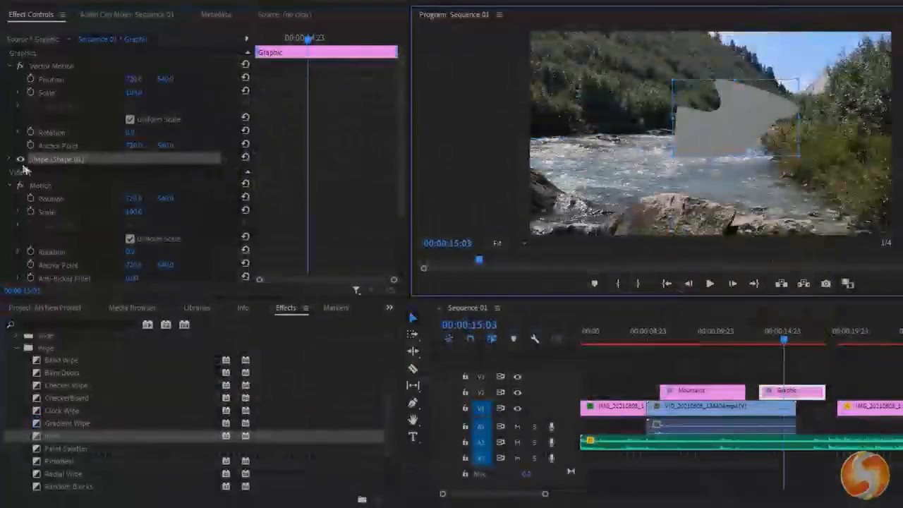
Change the freeform shape's fill from the default to a dark red and enable its stroke
click(11, 160)
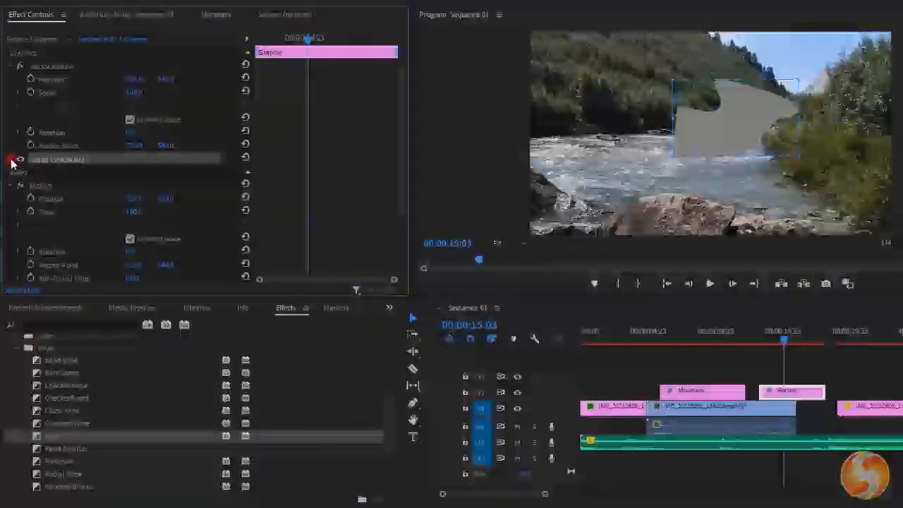
click(64, 216)
click(474, 245)
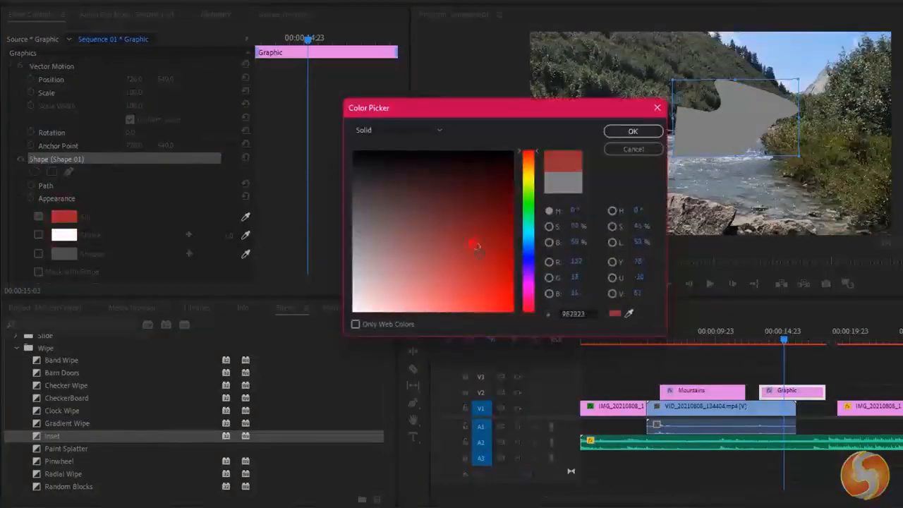
click(625, 133)
click(38, 235)
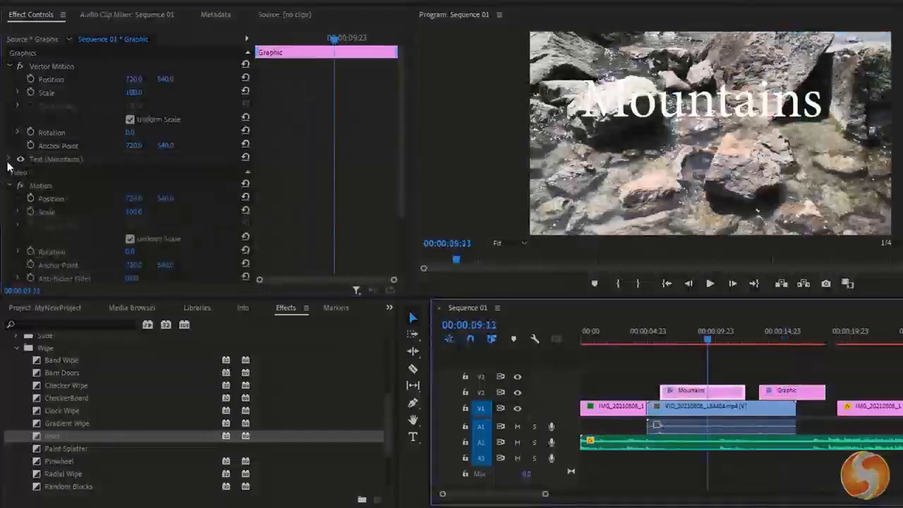
Set the Mountains text fill to red FF0000 and increase the width of its white stroke
click(10, 161)
scroll(71, 176, down, 5)
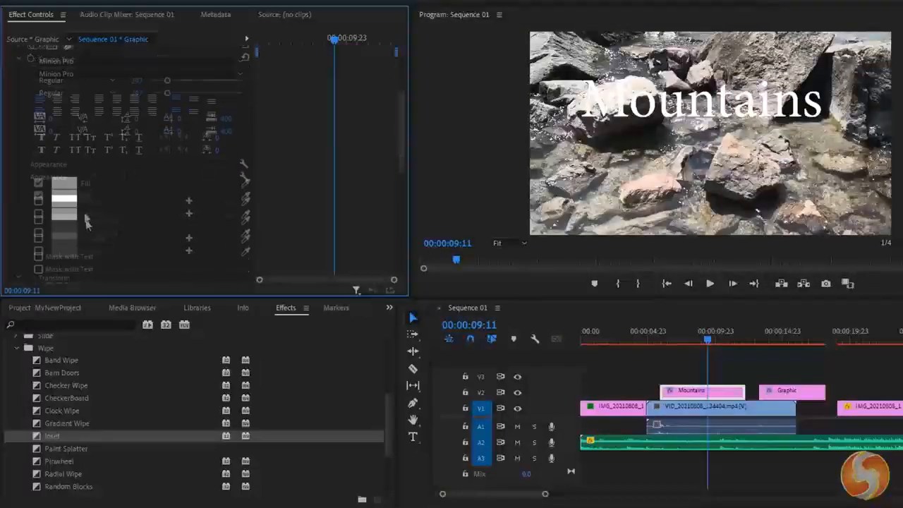
click(64, 182)
drag(444, 244, 514, 311)
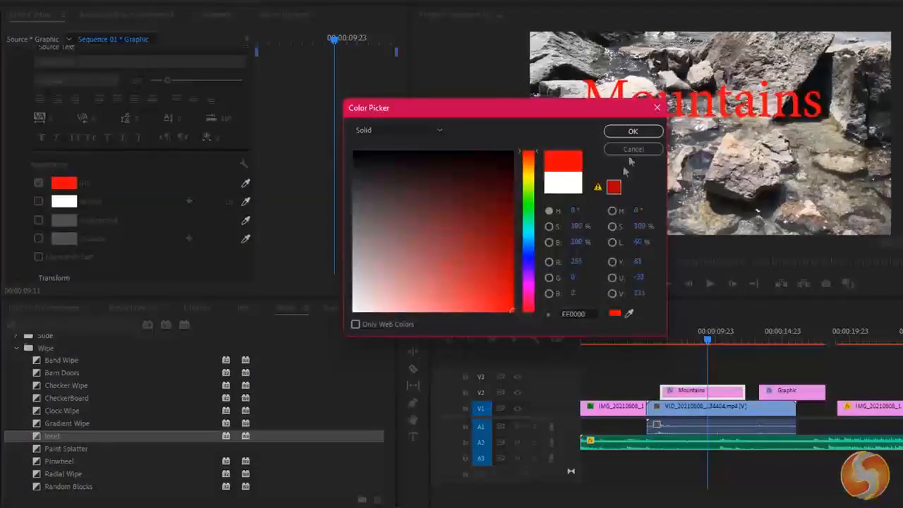
click(633, 132)
mouse_move(229, 202)
mouse_down()
mouse_move(303, 203)
mouse_move(282, 202)
mouse_up()
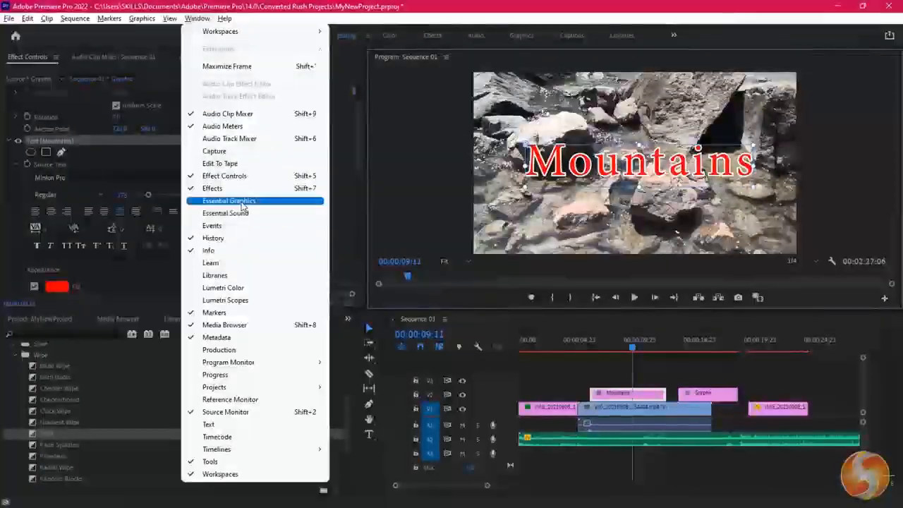
Show the Essential Graphics settings, toggle the Mountains layer's visibility off and on, and review its properties
click(233, 201)
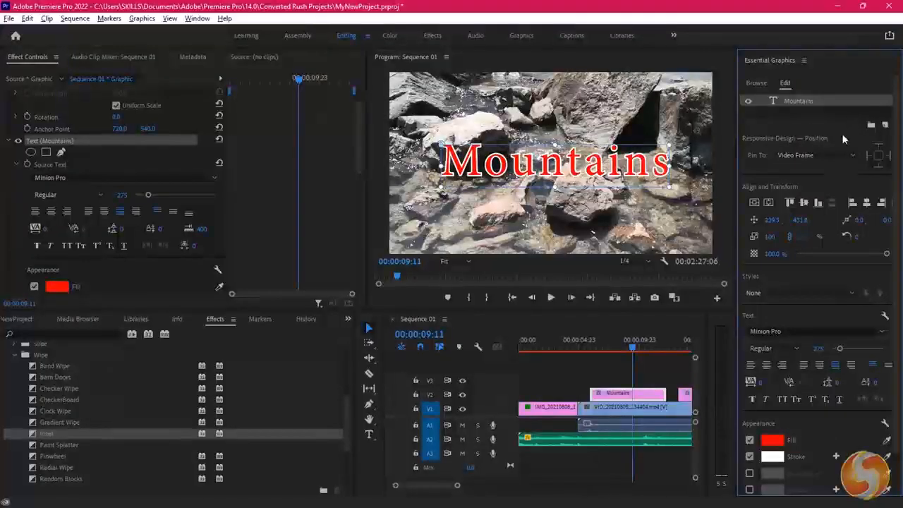
click(748, 102)
click(748, 102)
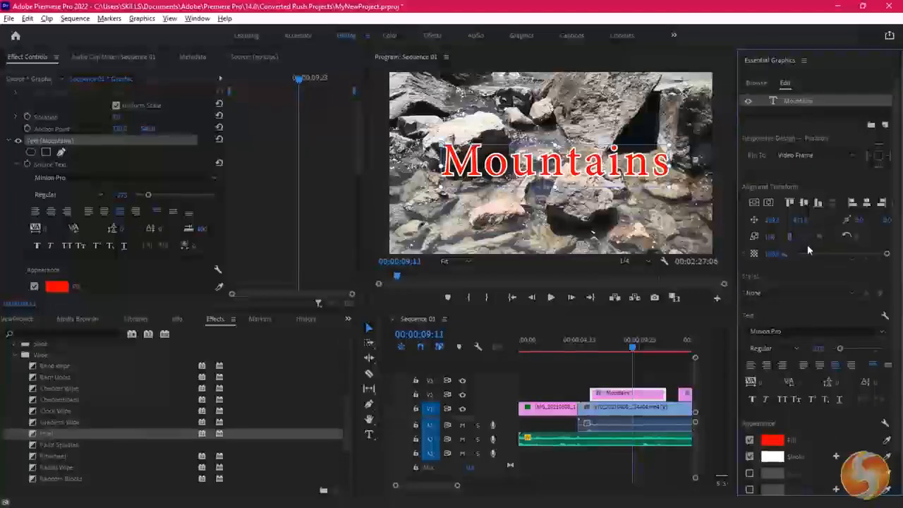
scroll(804, 263, down, 3)
scroll(788, 361, up, 3)
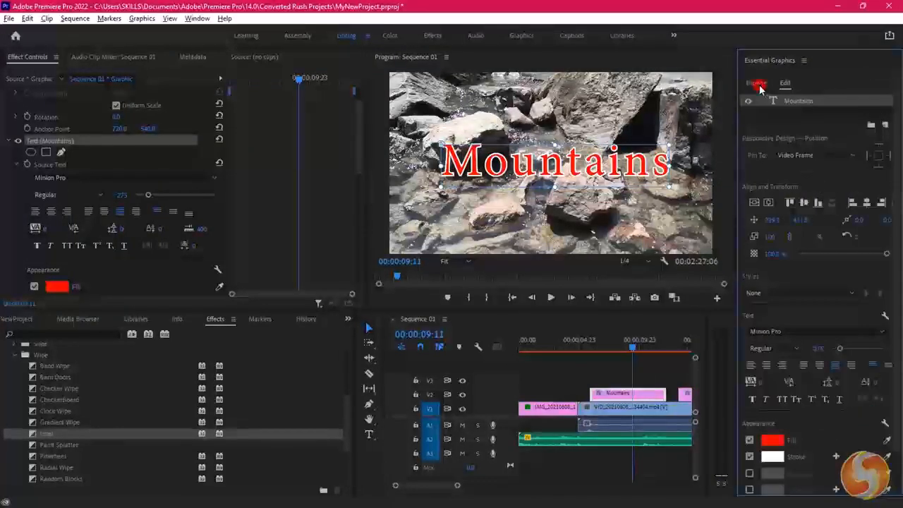
Browse the graphics templates, add Angled Lower Third to V1 after the last clip, and play it
click(756, 83)
scroll(826, 235, down, 2)
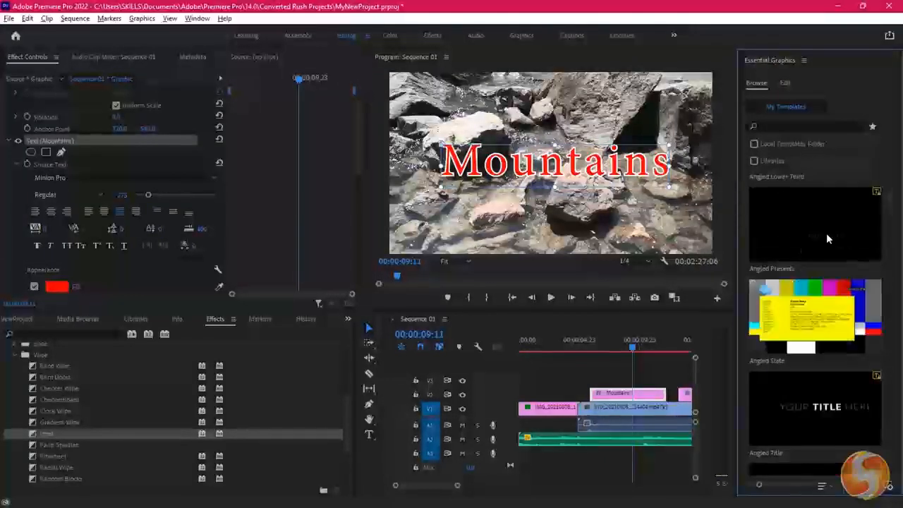
drag(823, 320, 554, 408)
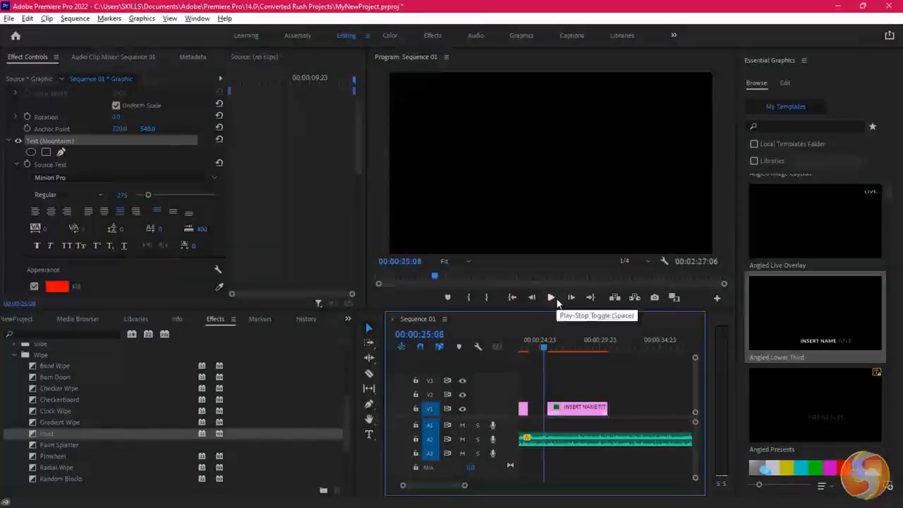
click(555, 297)
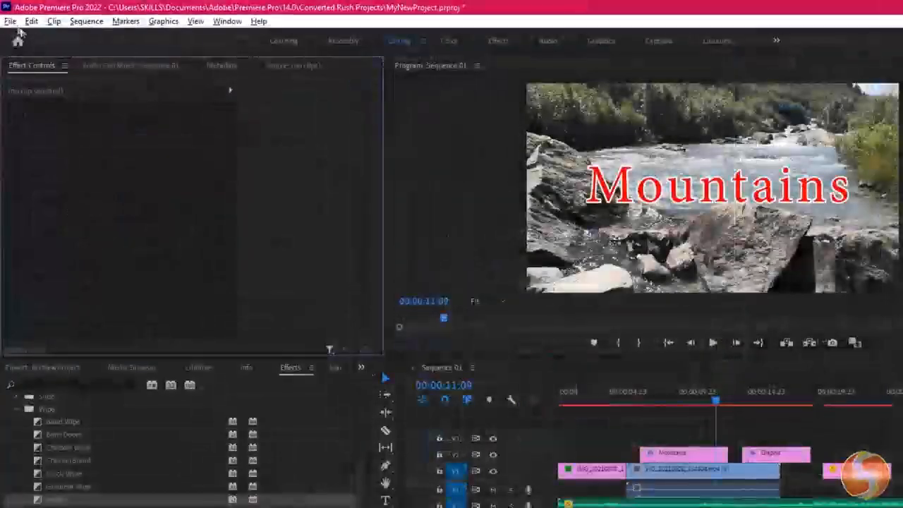
click(11, 21)
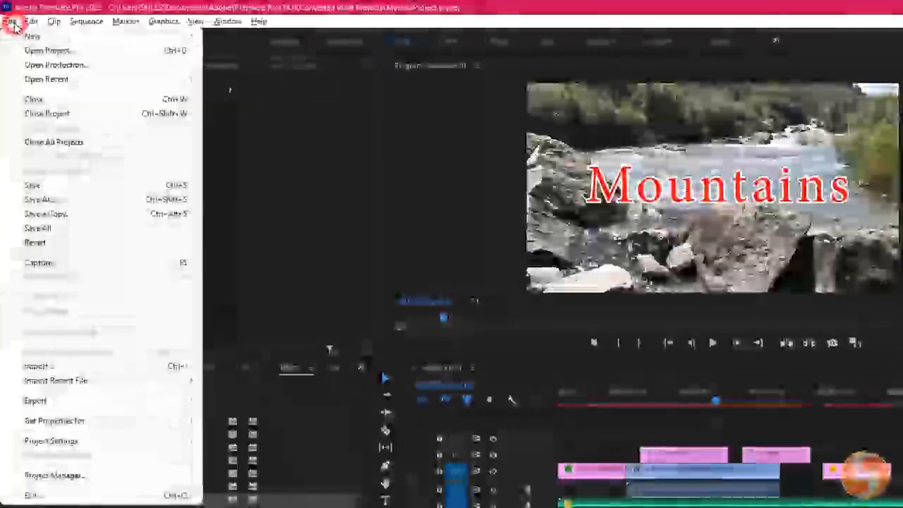
click(42, 200)
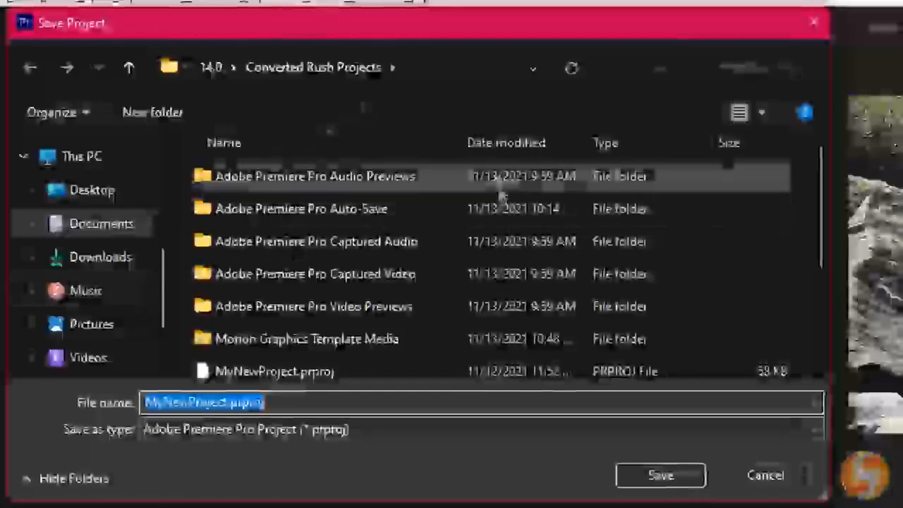
click(372, 430)
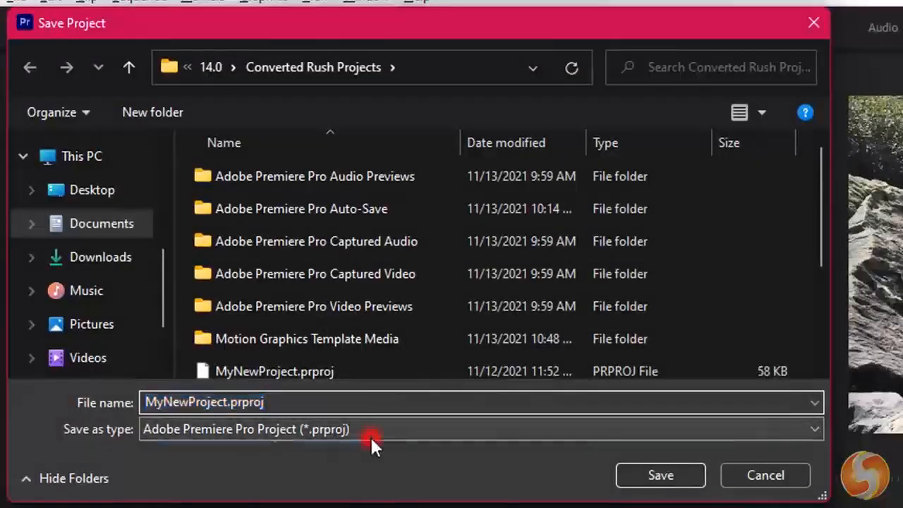
click(373, 430)
click(267, 402)
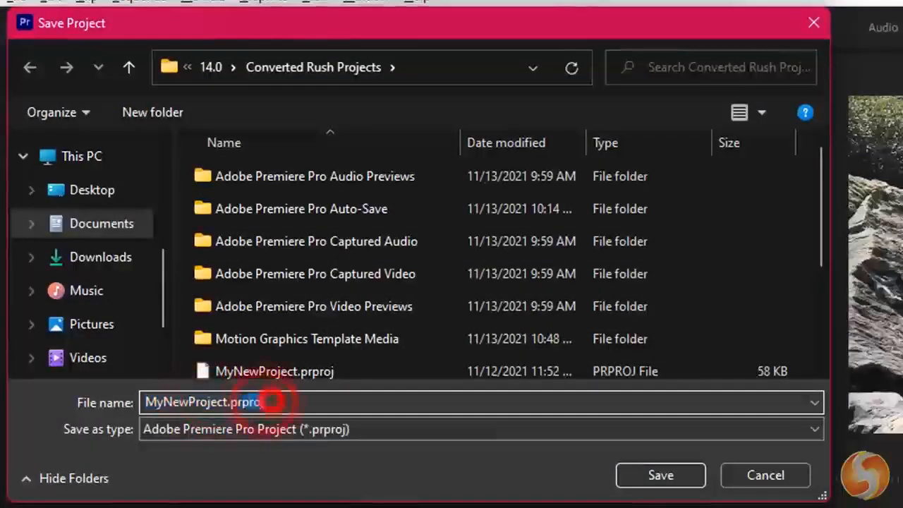
click(257, 404)
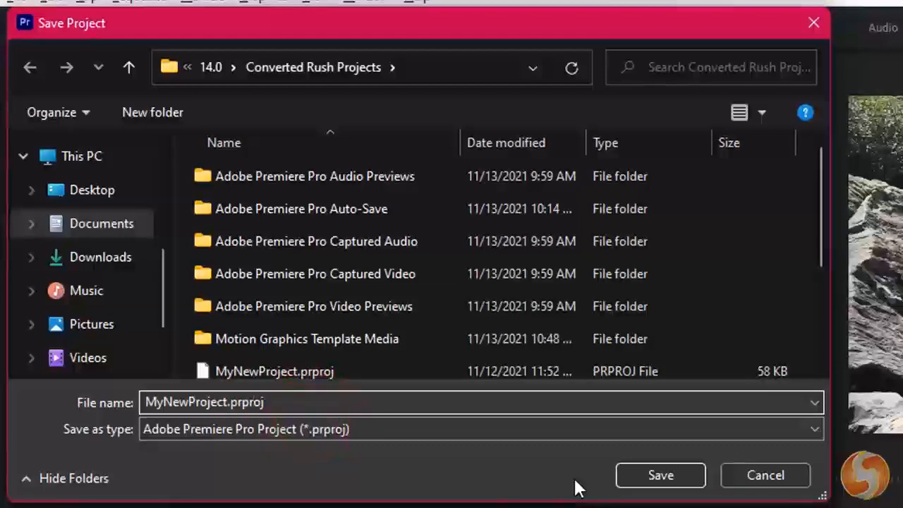
click(753, 478)
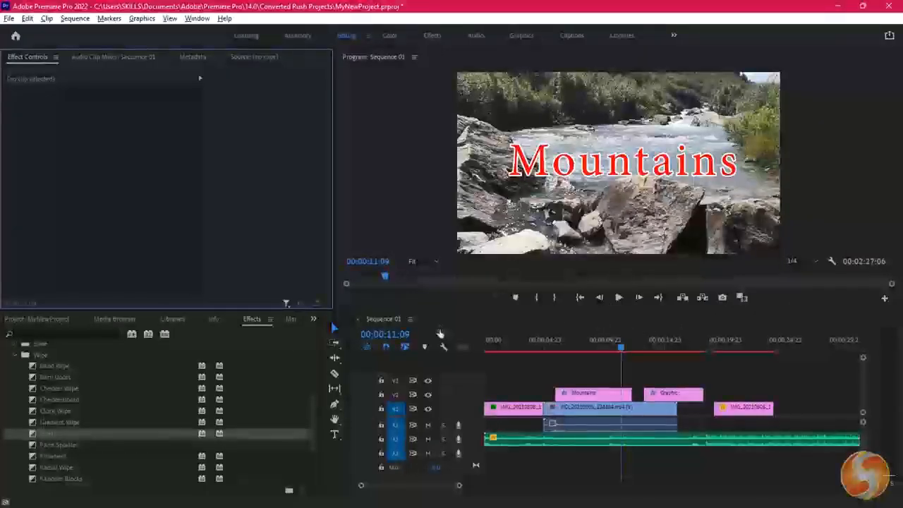
Activate the Sequence 01 timeline and open its media export settings
click(439, 317)
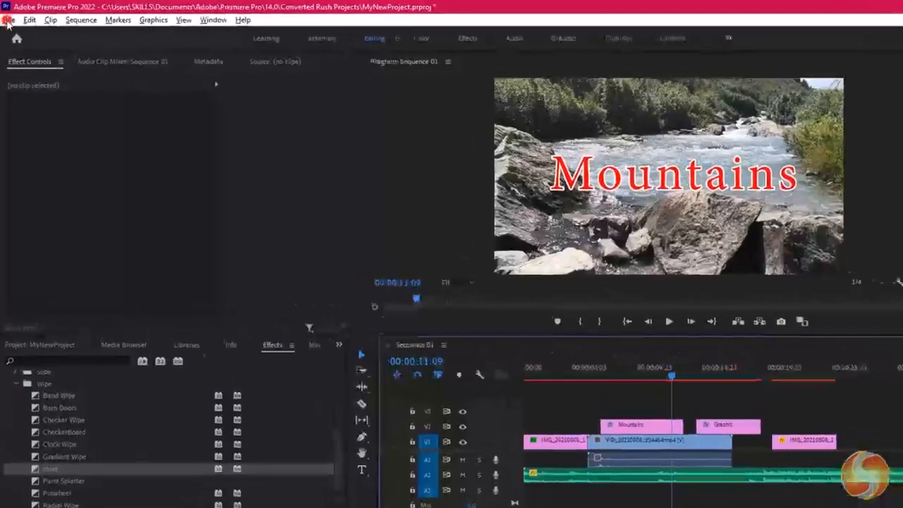
click(9, 18)
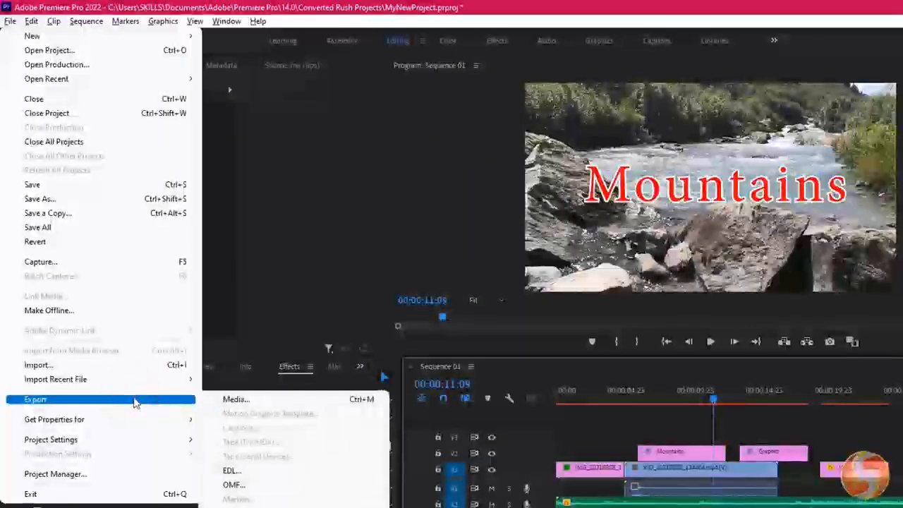
click(289, 405)
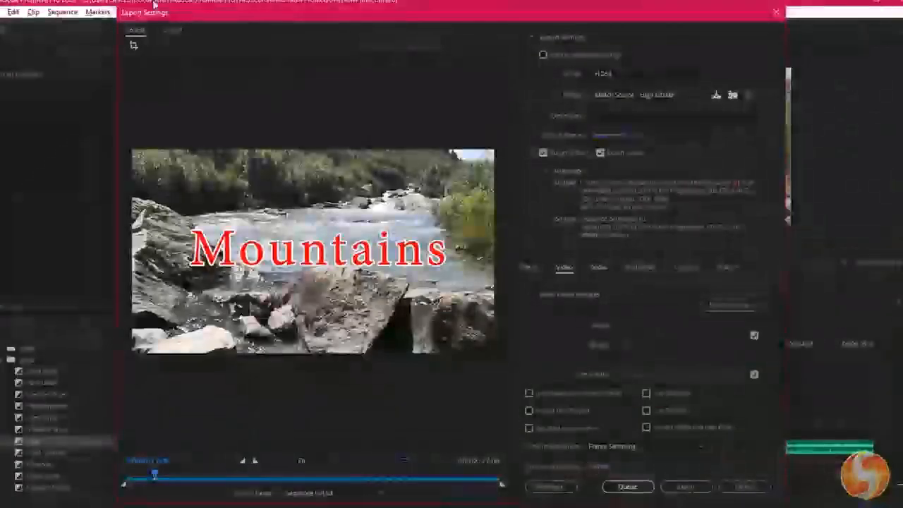
Try cropping the exported frame from its upper-left corner and restore the full frame
click(134, 46)
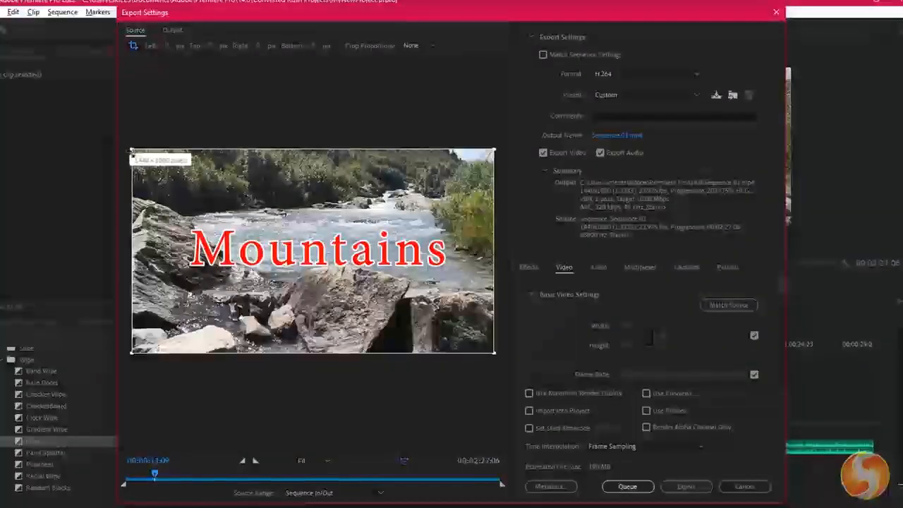
drag(132, 149, 233, 150)
drag(174, 139, 135, 144)
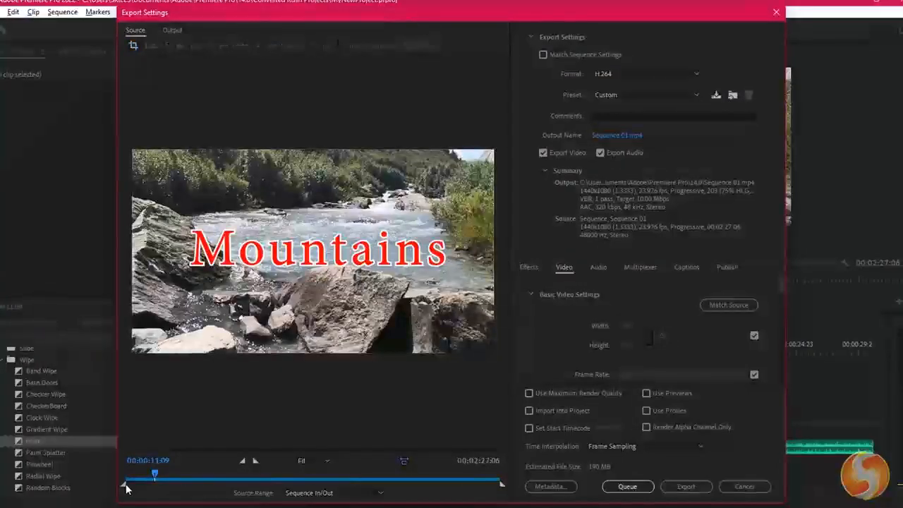
Trim both ends of the export range to a section about 00:00:03:19 long around 00:00:11:09
drag(126, 485, 149, 485)
drag(502, 485, 150, 486)
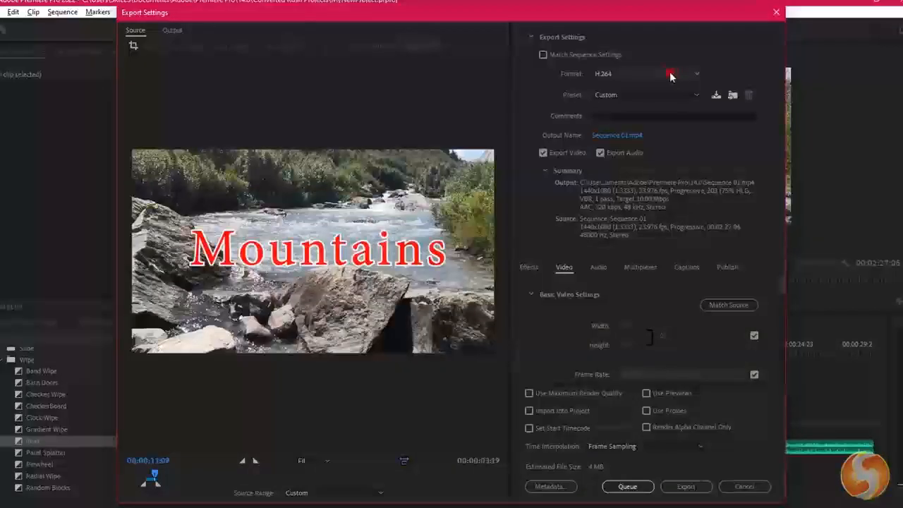
Choose the H.264 export format with the High Quality 2160p 4K preset
click(671, 73)
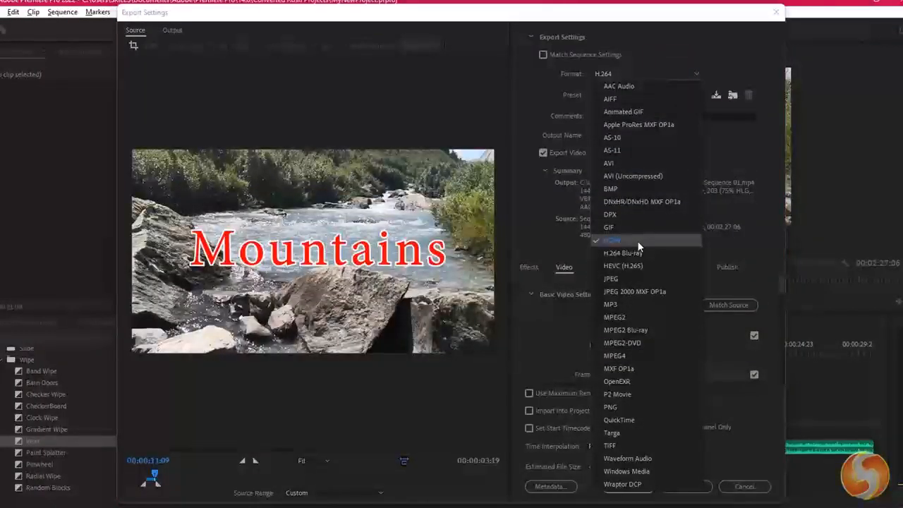
click(637, 242)
click(652, 95)
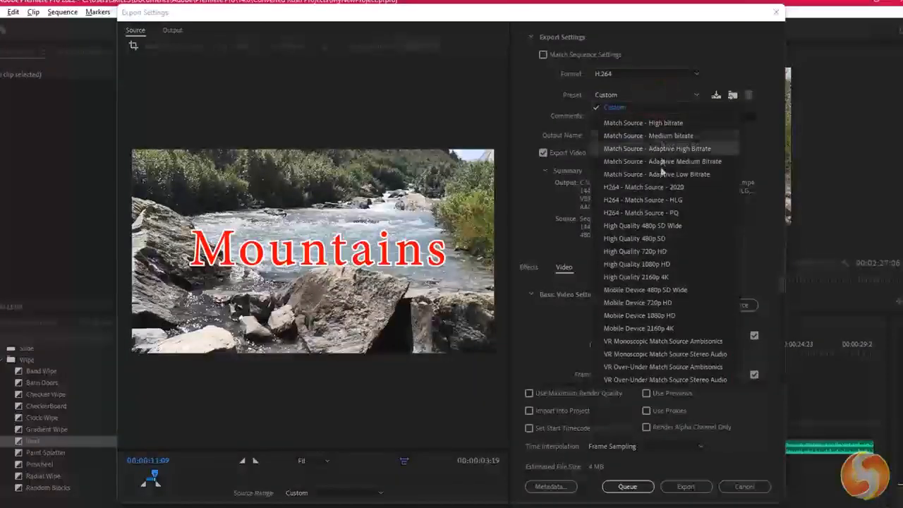
click(636, 276)
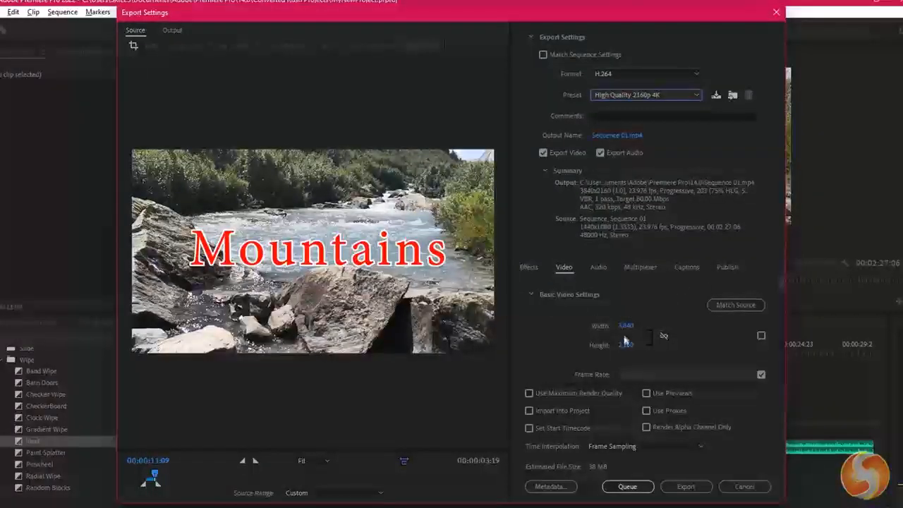
Stop matching the source frame rate and set the export frame rate to 25
scroll(675, 339, up, 1)
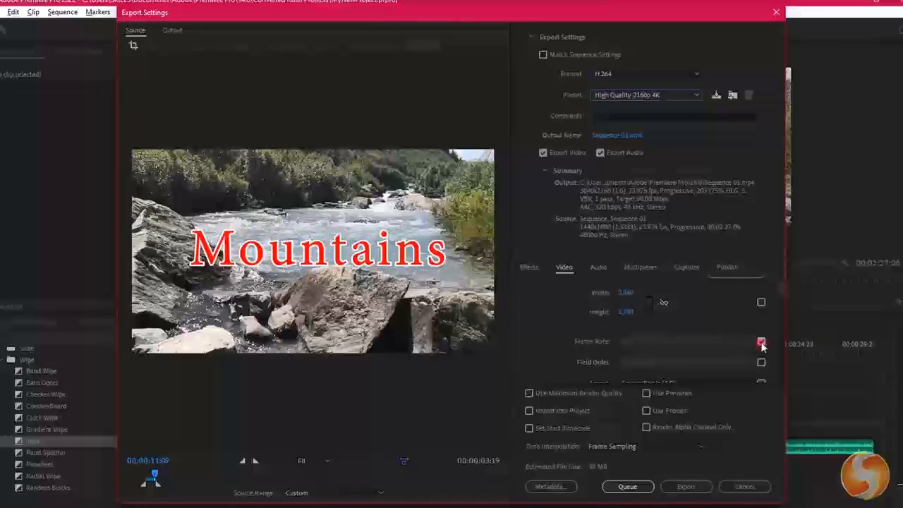
click(742, 342)
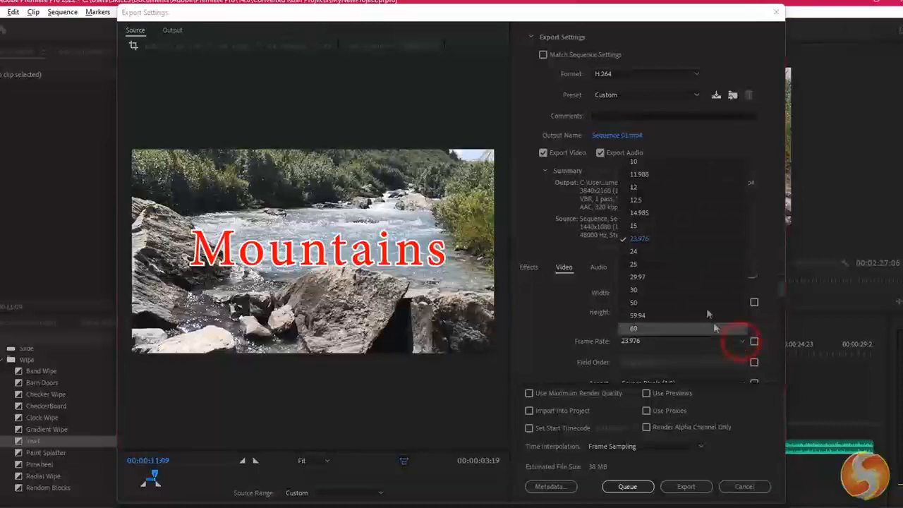
click(678, 200)
Review the audio export settings, including the available sample rates
click(598, 268)
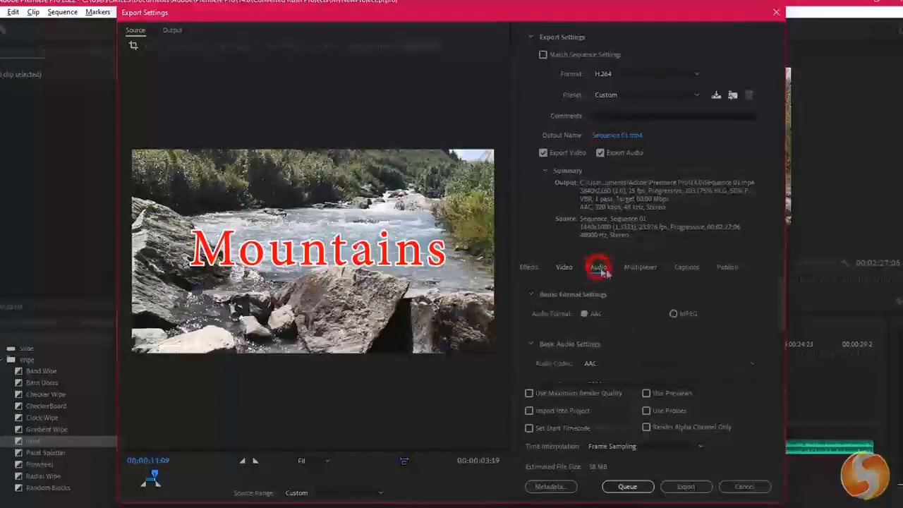
scroll(781, 300, down, 3)
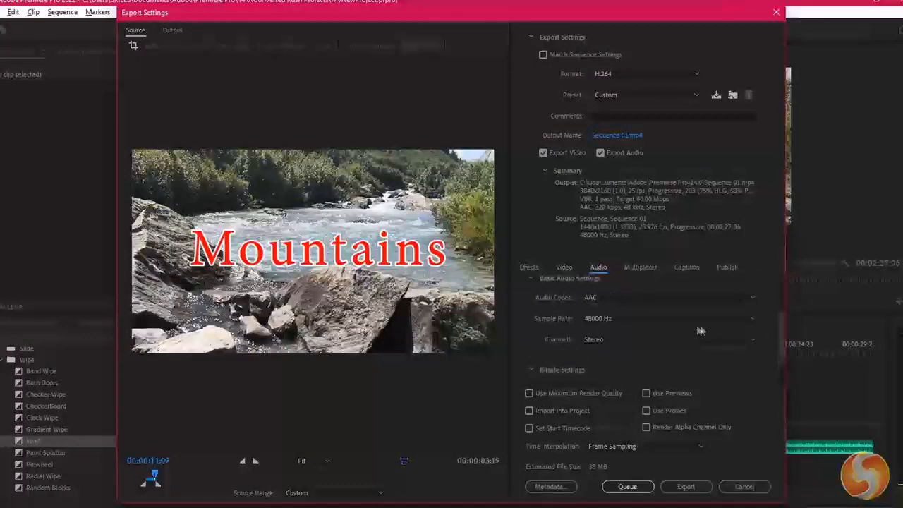
click(690, 318)
click(762, 310)
Match the exported video's frame size and frame rate to the source
click(563, 266)
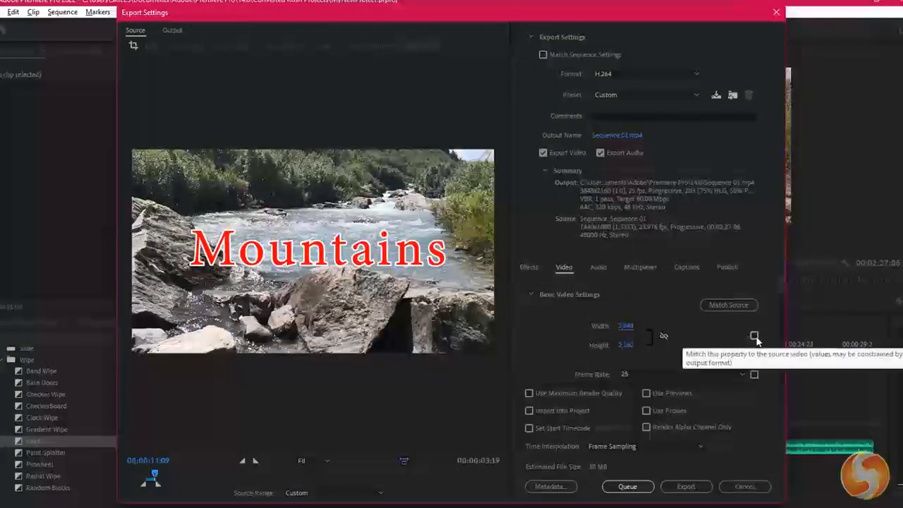
click(755, 336)
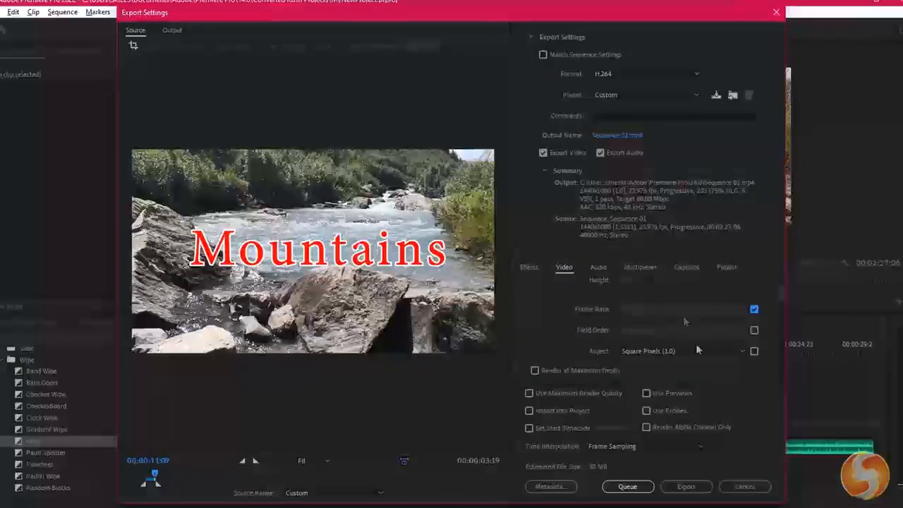
Open the output name to choose the exported video's file name and location
click(629, 137)
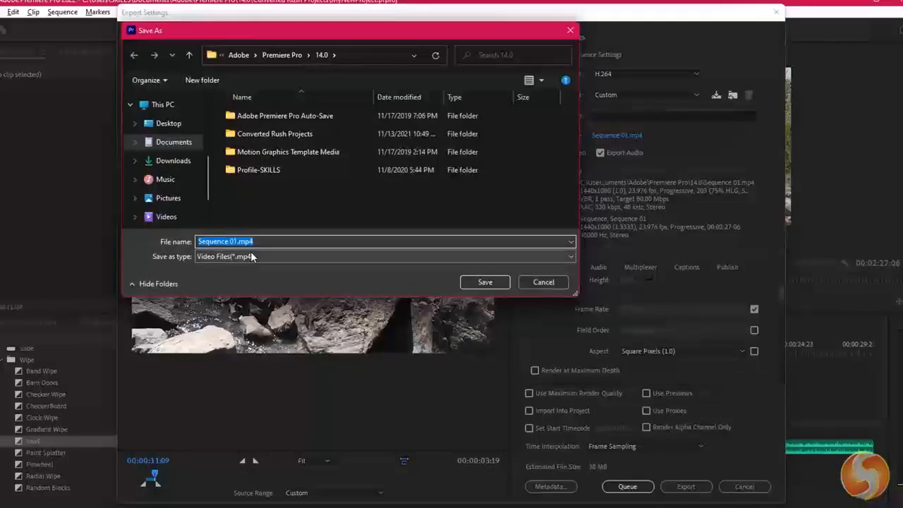